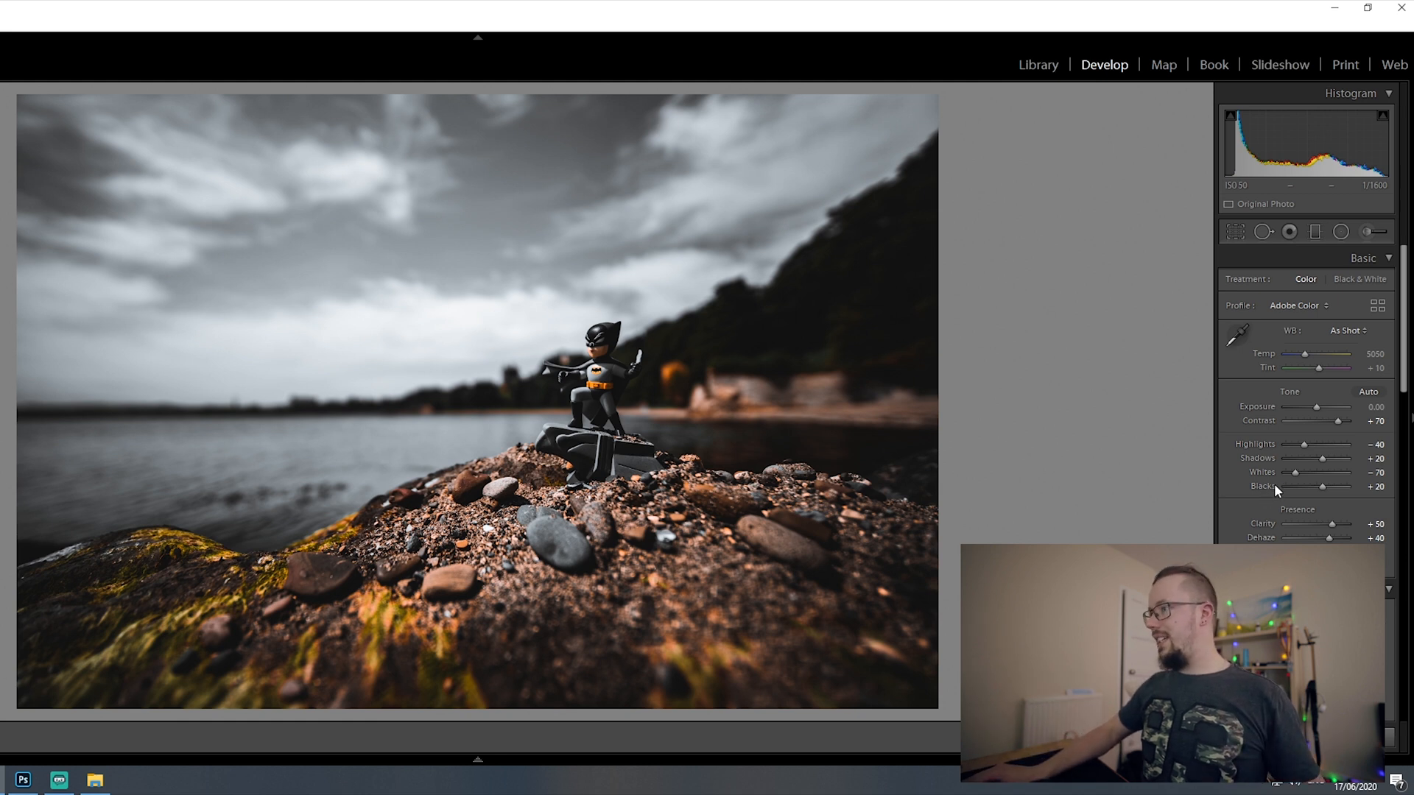
- Raise the photo's Shadows to +86 and lower its Highlights to −98
drag(1322, 458, 1343, 457)
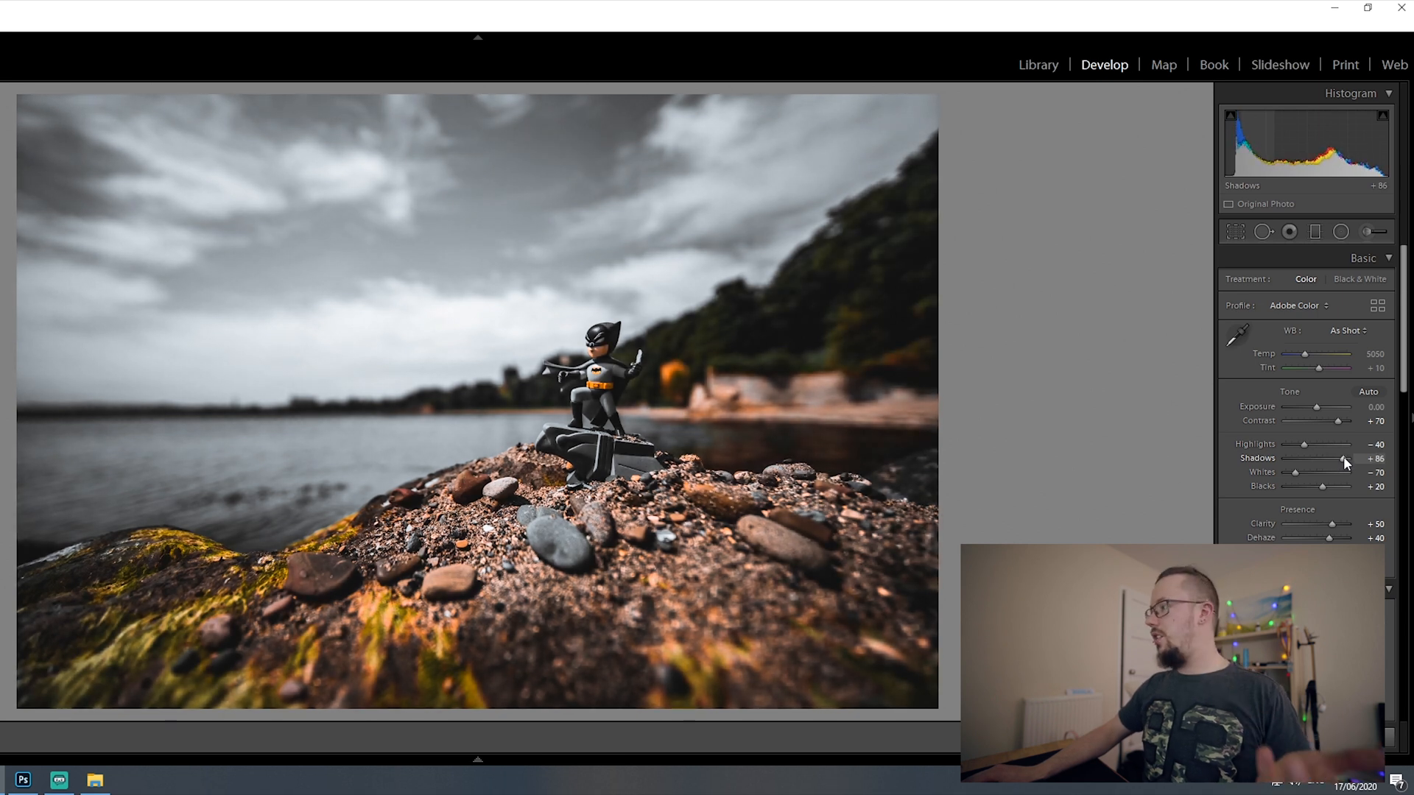
drag(1302, 444, 1284, 444)
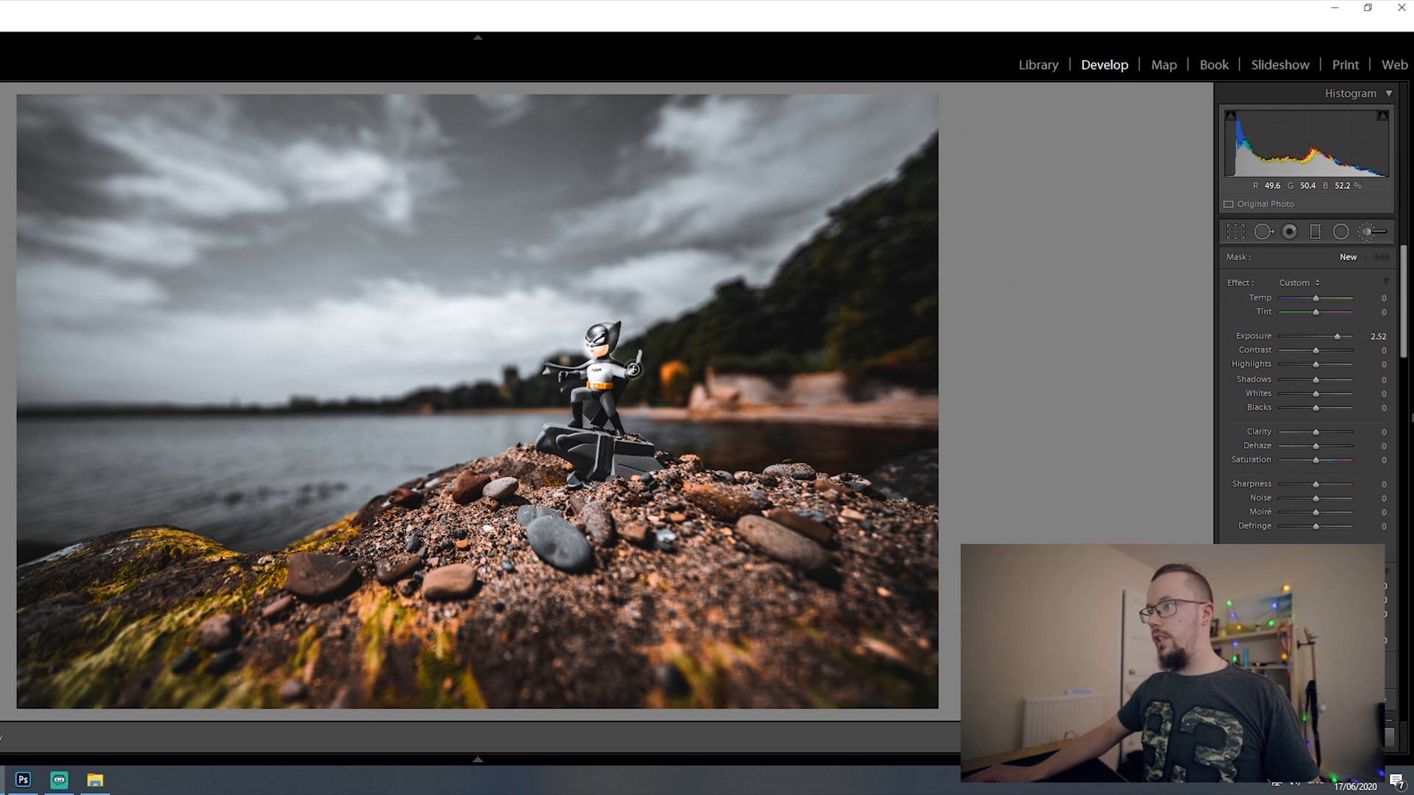
- Repaint the adjustment brush mask over the Batman figure and brighten it with Exposure 0.35 and Shadows 43
key(ctrl+z)
mouse_move(601, 370)
mouse_down()
mouse_move(609, 337)
mouse_move(613, 372)
mouse_move(635, 361)
mouse_move(609, 396)
mouse_move(605, 369)
mouse_move(617, 423)
mouse_move(587, 400)
mouse_move(576, 416)
mouse_move(595, 418)
mouse_move(571, 366)
mouse_up()
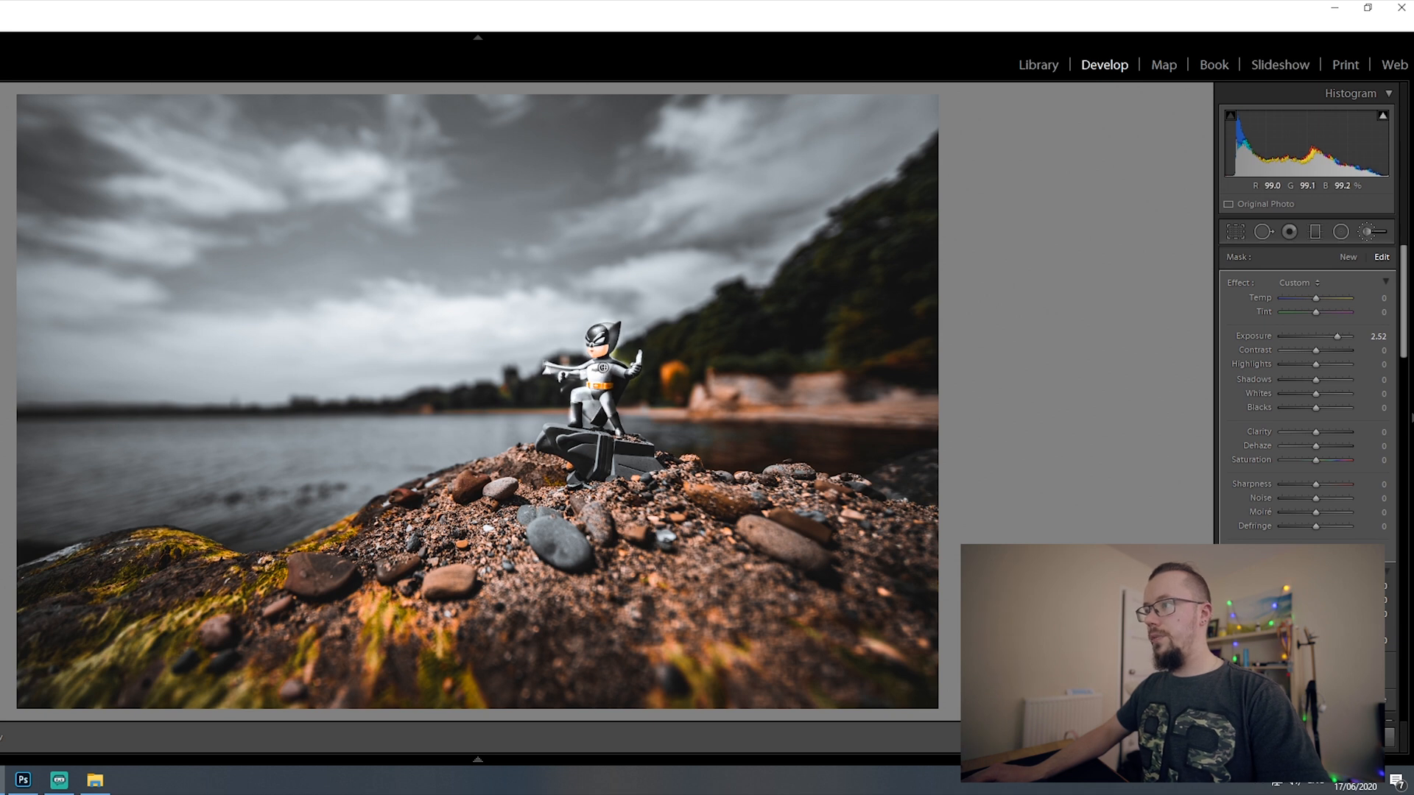
double_click(1336, 336)
drag(1316, 336, 1332, 379)
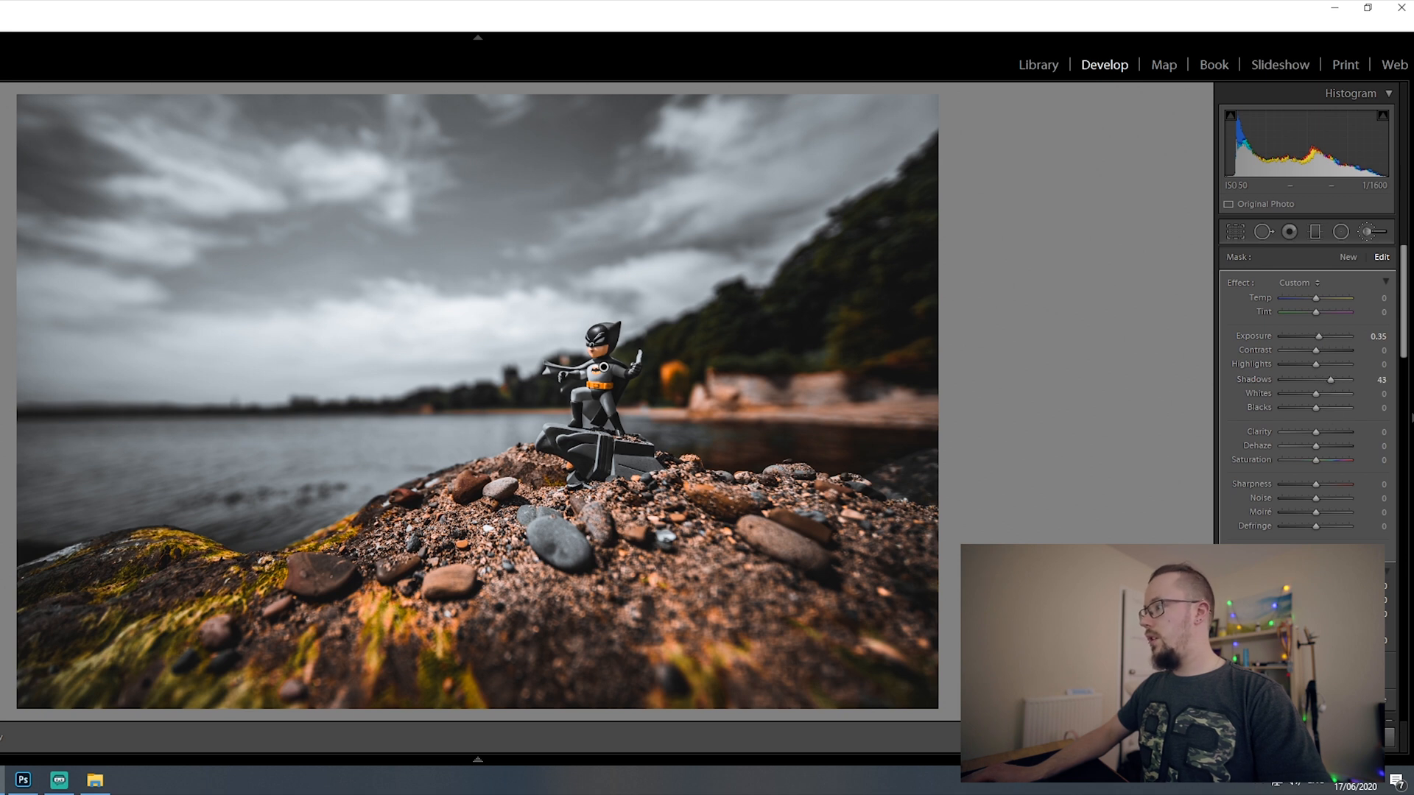
key(k)
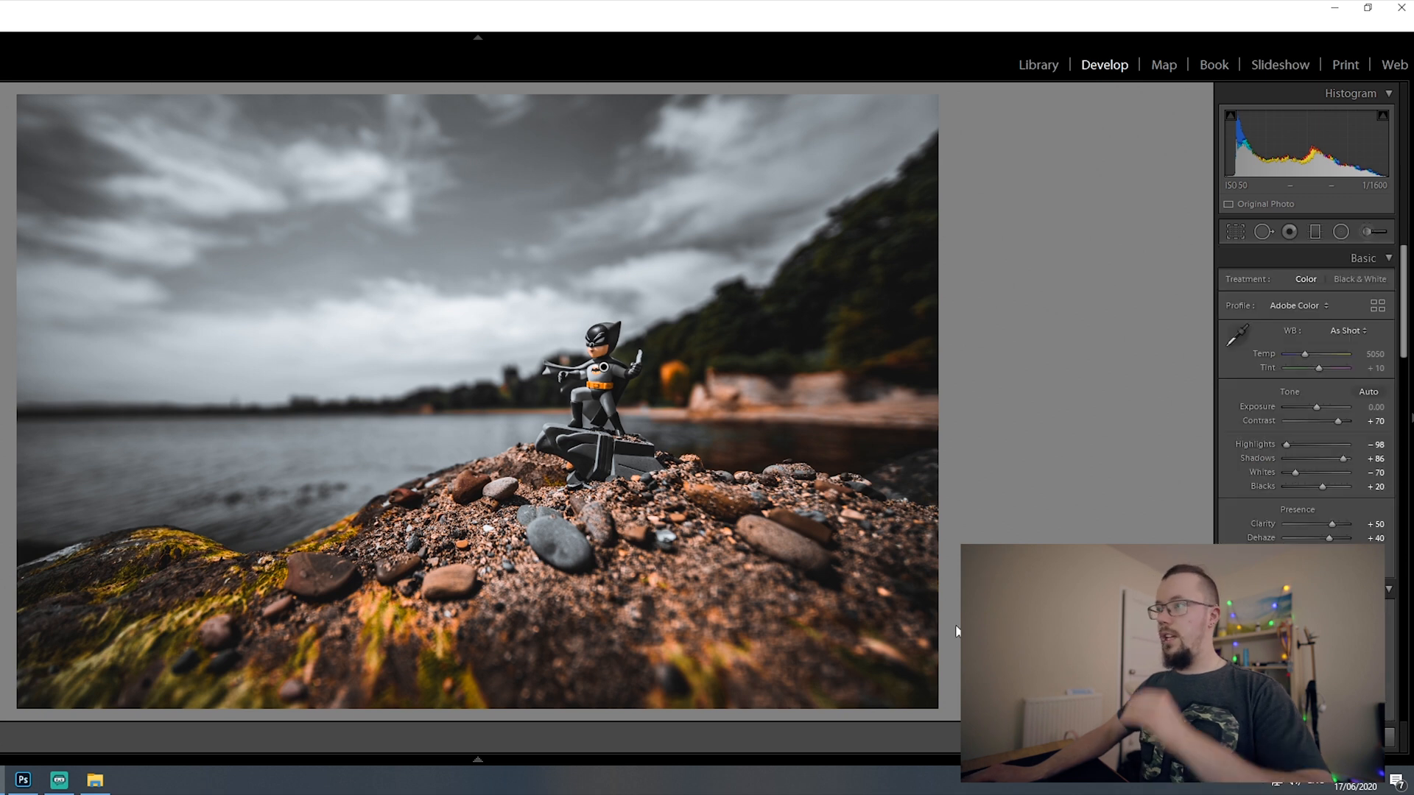
- Send the adjusted photo from Lightroom to Adobe Photoshop 2020 for editing
right_click(425, 310)
mouse_move(589, 400)
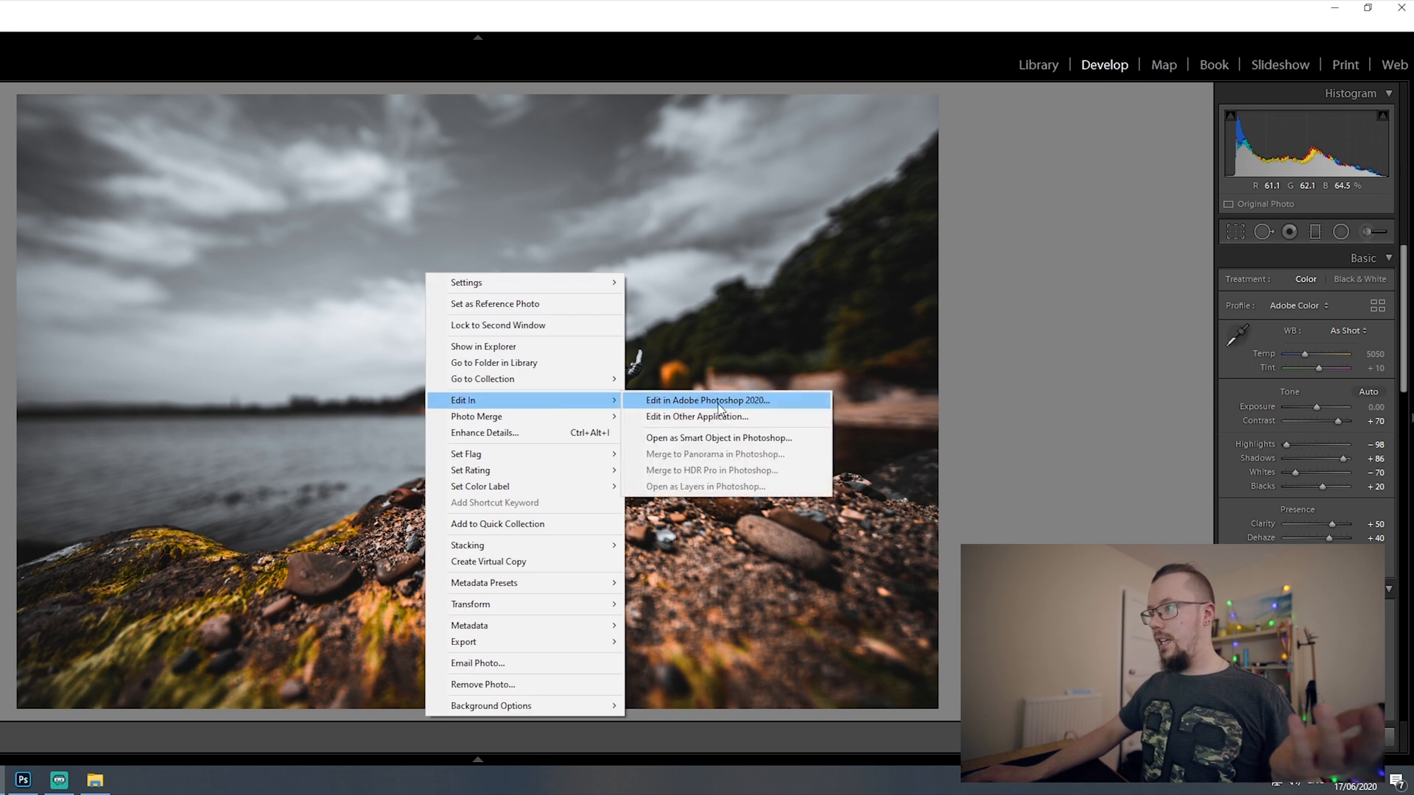
click(719, 404)
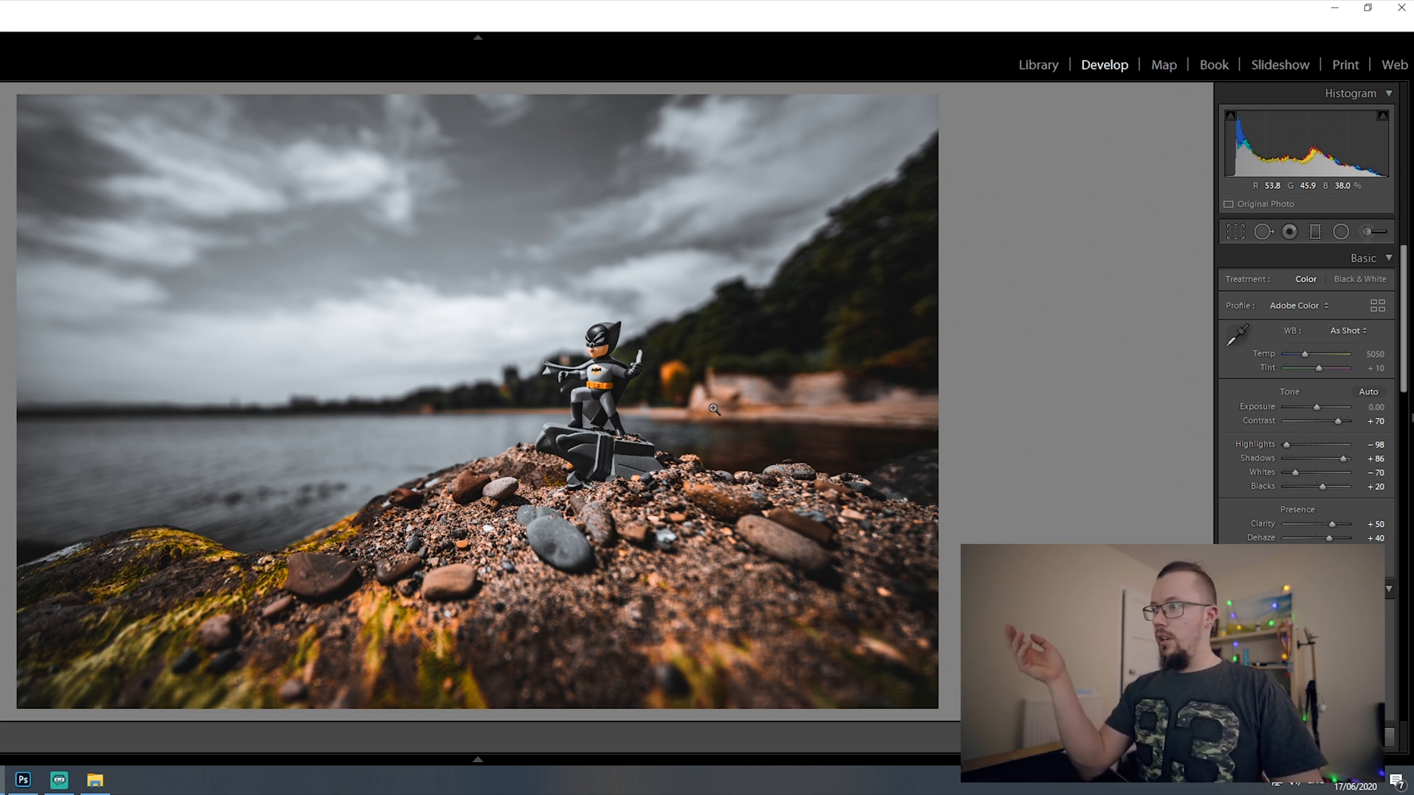
key(ctrl+e)
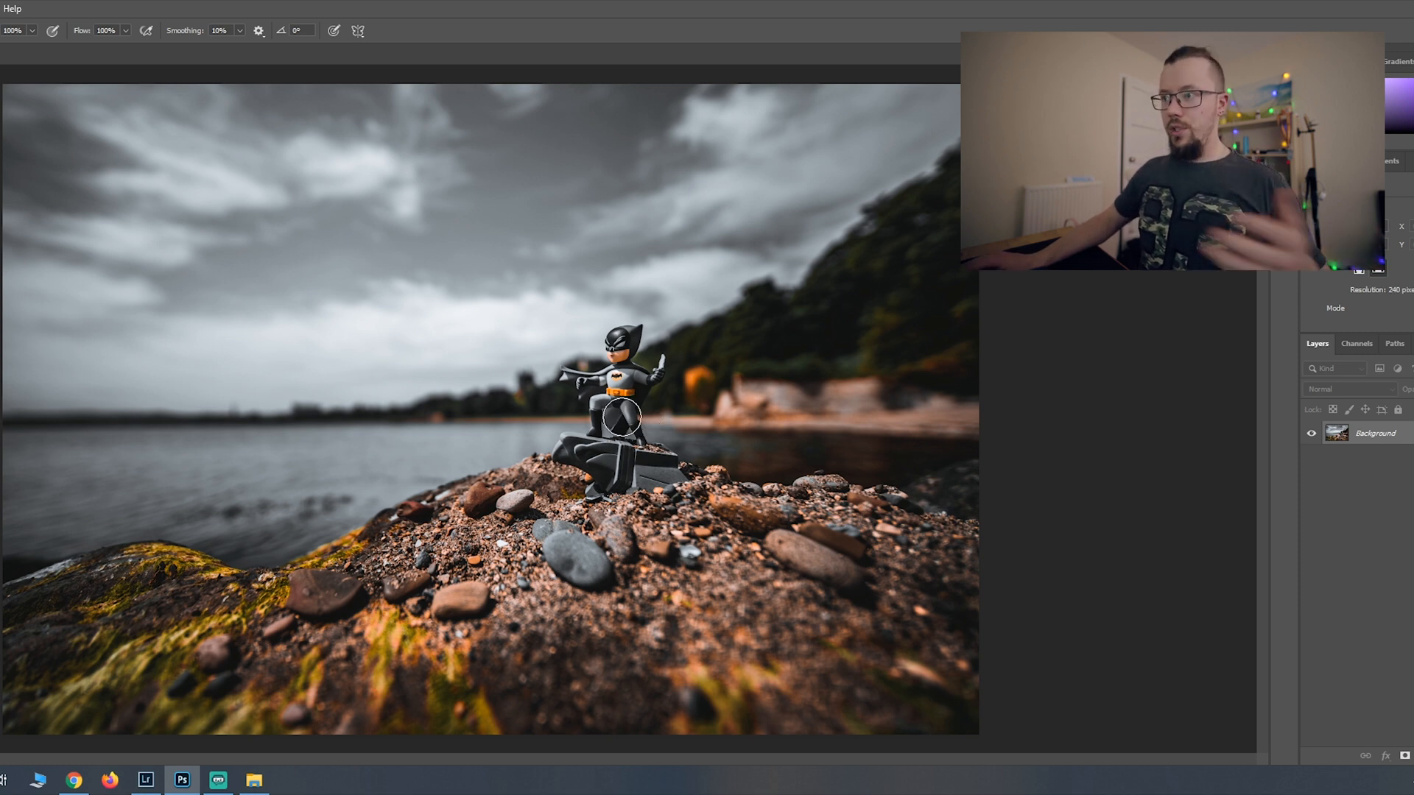
- Place the starry night sky image over the beach photo, enlarging and positioning it to cover the whole sky
click(254, 779)
drag(382, 364, 531, 136)
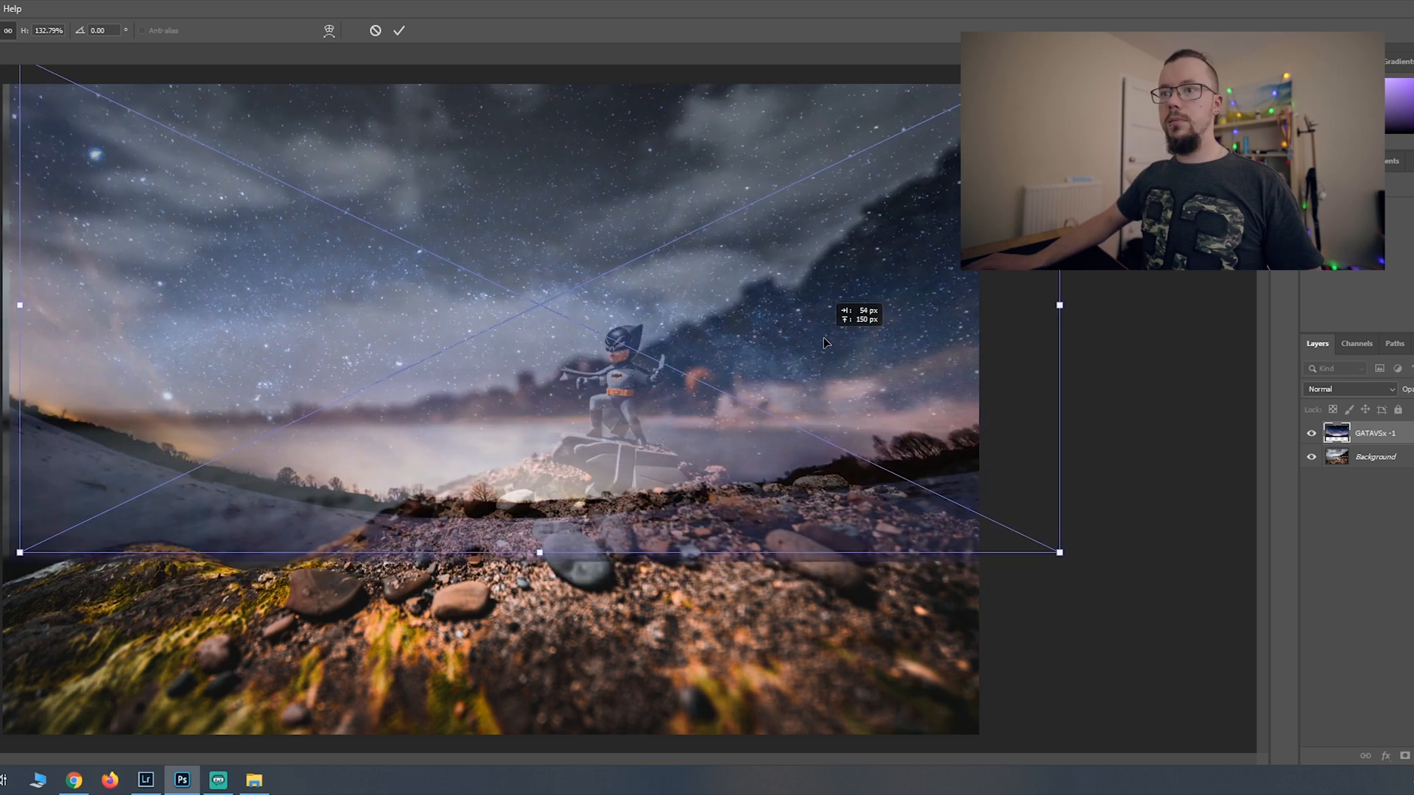
drag(828, 337, 712, 362)
drag(943, 331, 989, 333)
key(Return)
- Mask the placed starry image out of the water and ground below the horizon
key(e)
click(391, 285)
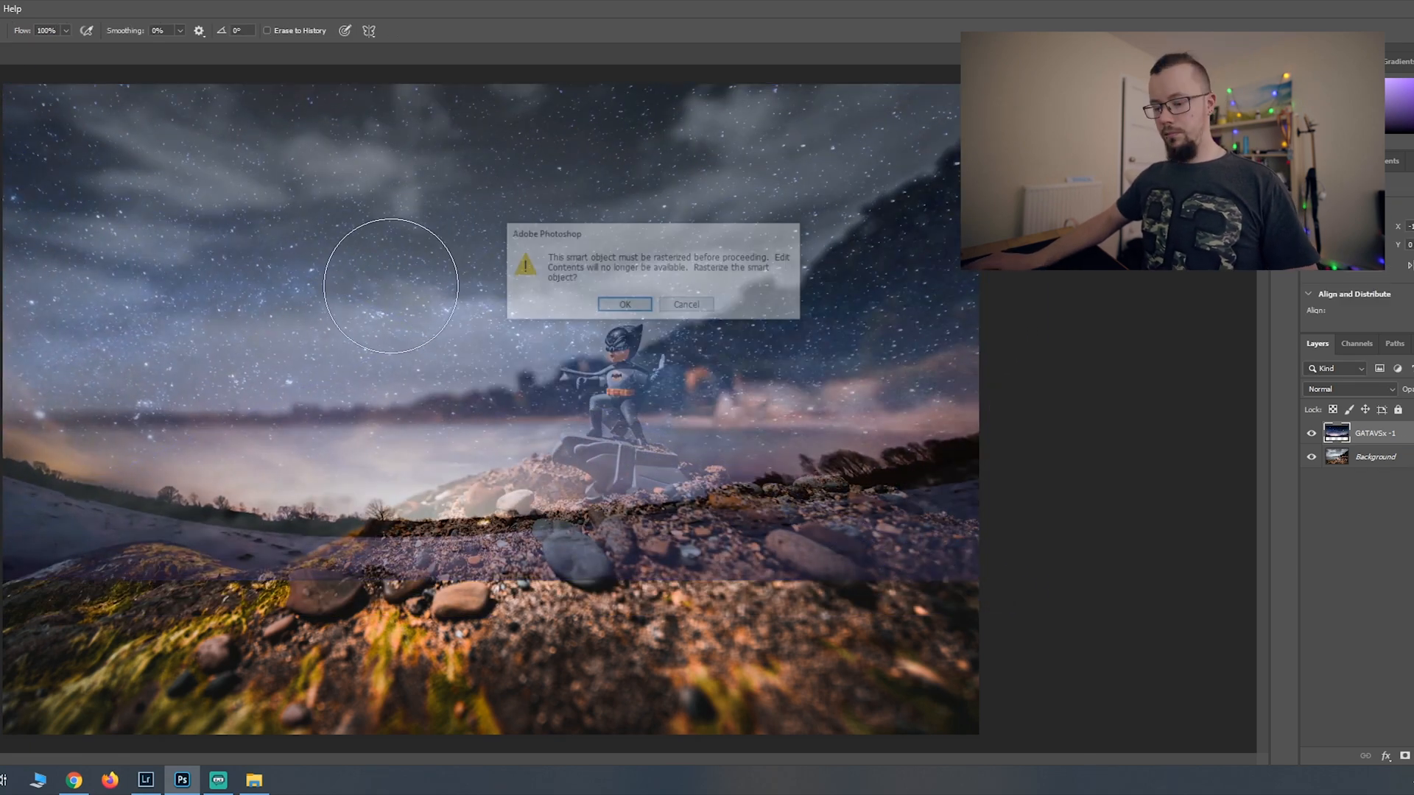
drag(15, 433, 964, 433)
drag(965, 508, 74, 508)
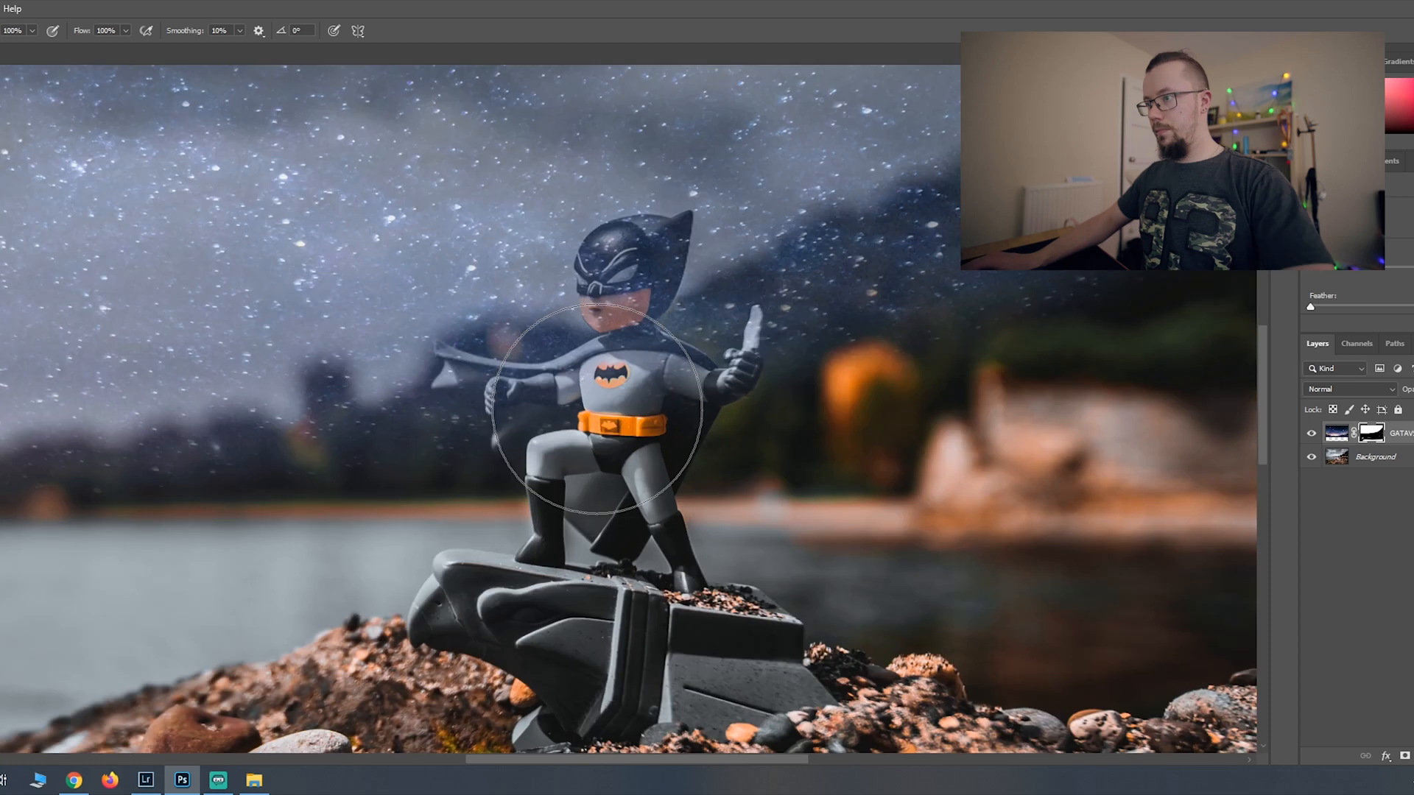
- Paint the starry sky off the Batman figure on the layer mask, using a smaller brush around the head and cape
drag(597, 409, 692, 346)
key([)
key([)
key([)
key([)
key([)
mouse_move(667, 228)
mouse_down()
mouse_move(647, 317)
mouse_move(581, 280)
mouse_move(524, 426)
mouse_move(467, 383)
mouse_up()
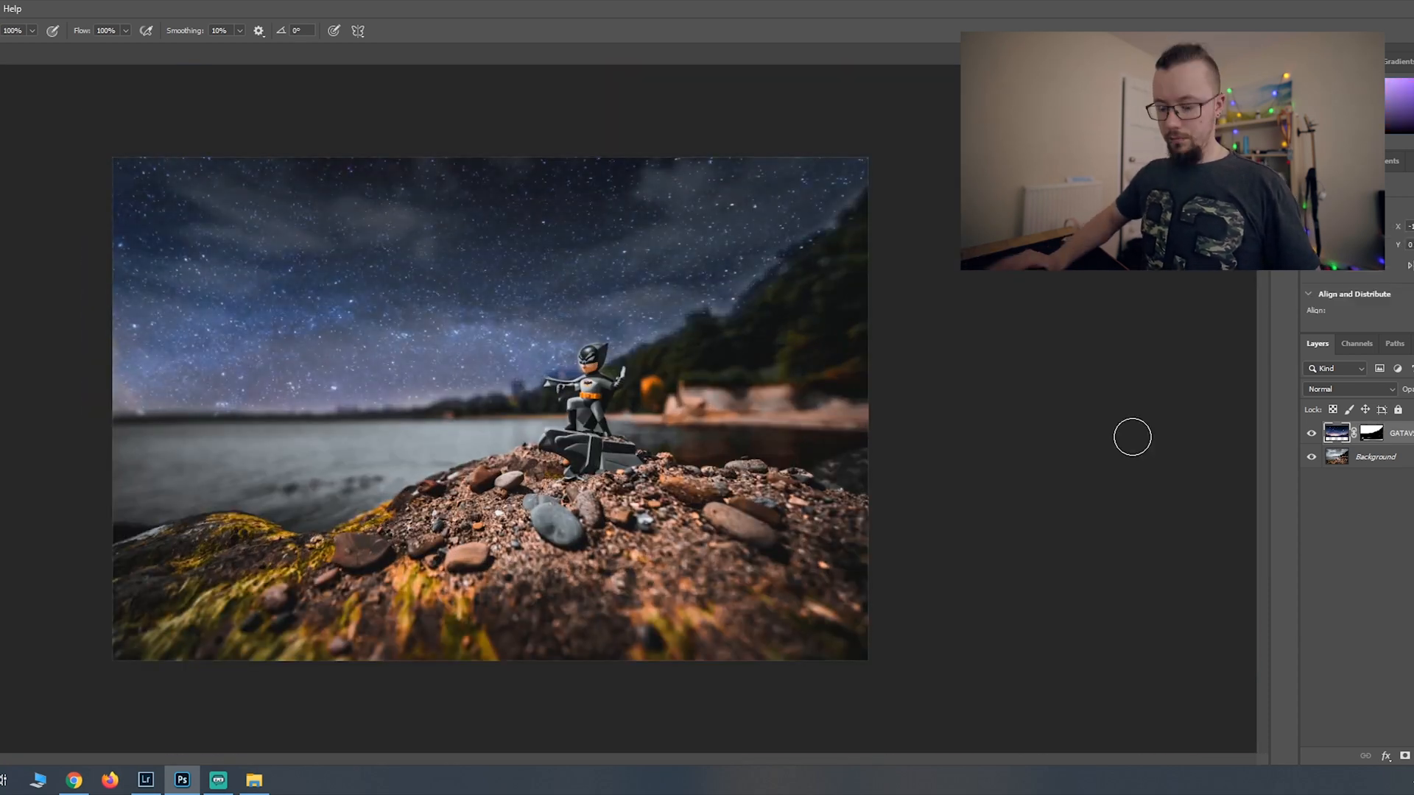
- Convert the locked Background into a regular layer
key(v)
key(ctrl+t)
key(Return)
key(b)
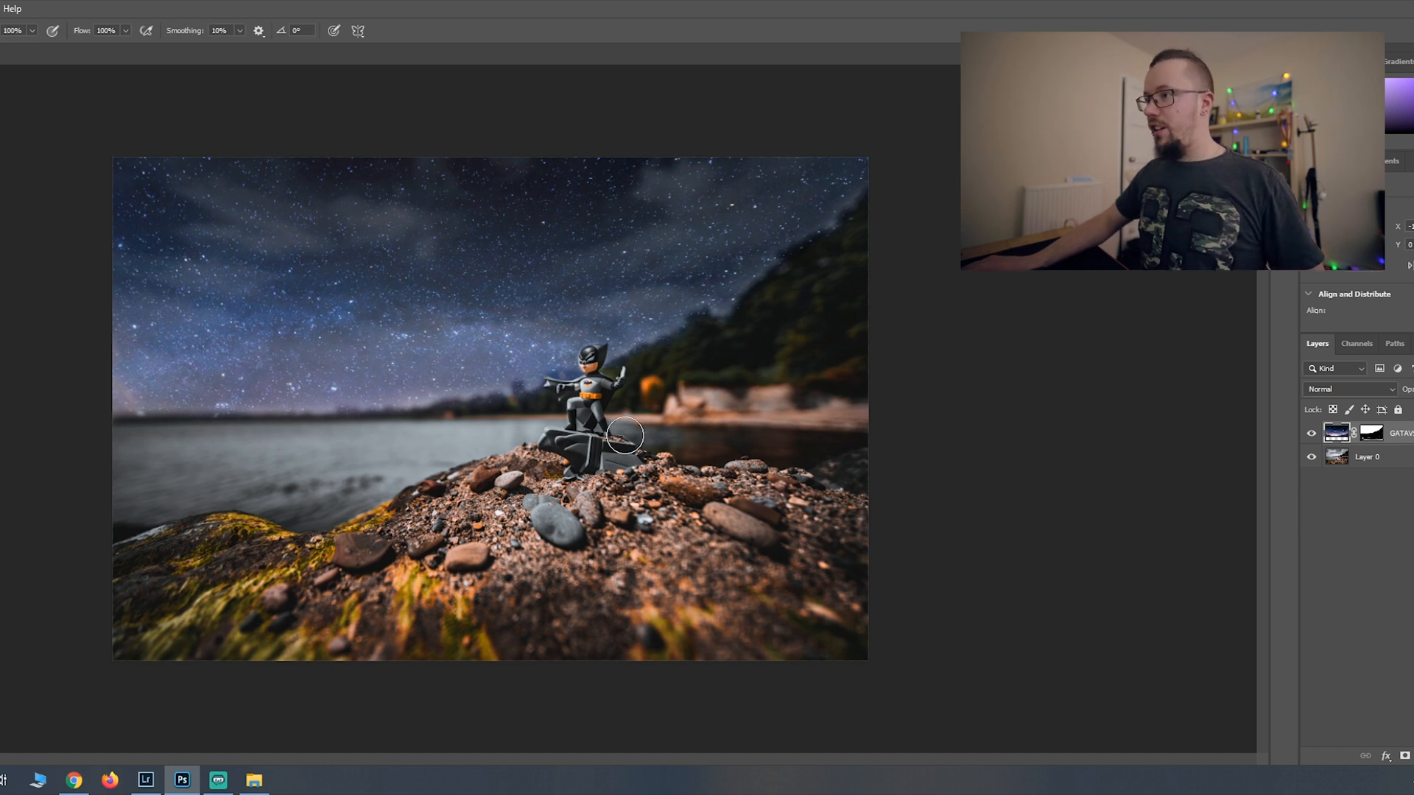
- Apply a Gaussian Blur with a 6-pixel radius to the starry sky layer
key(v)
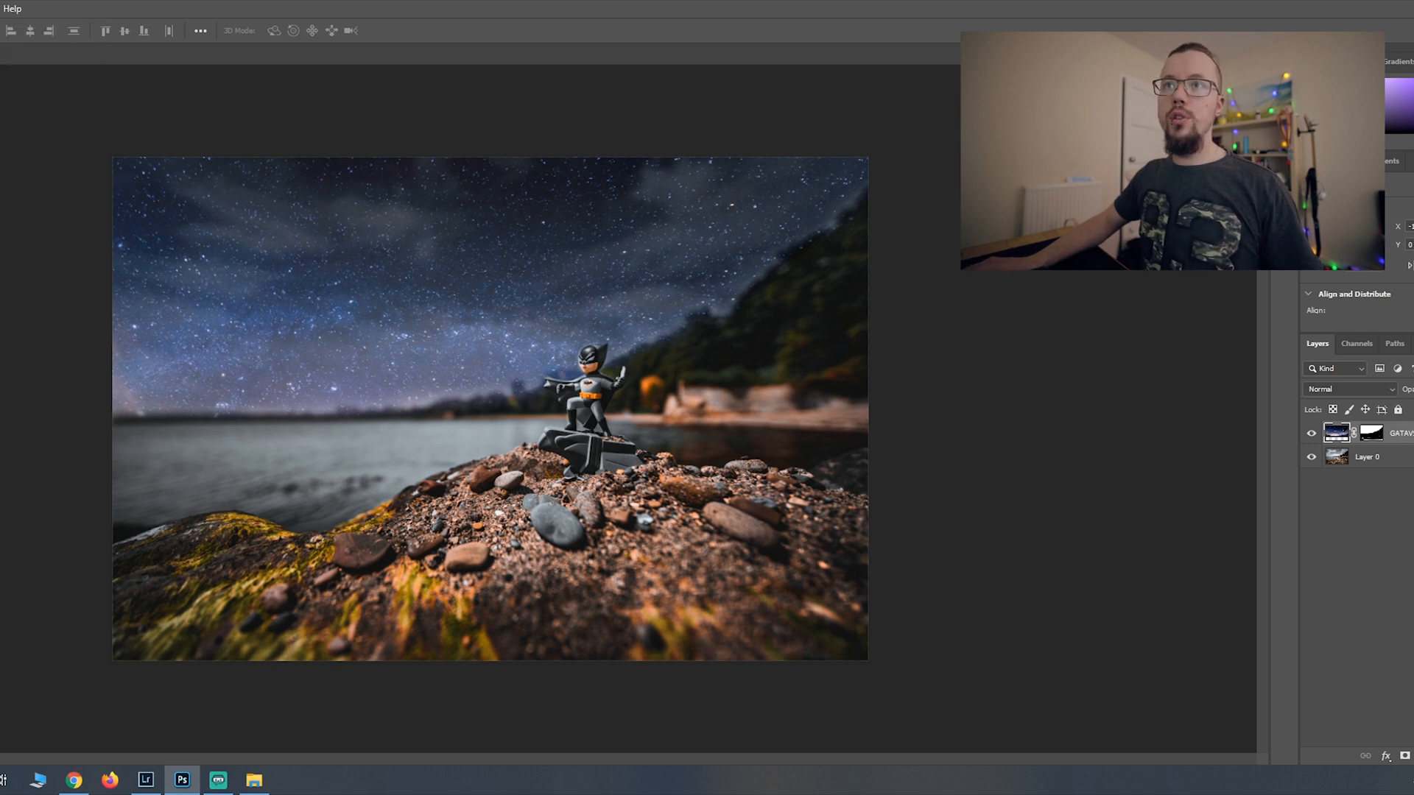
mouse_move(30, 173)
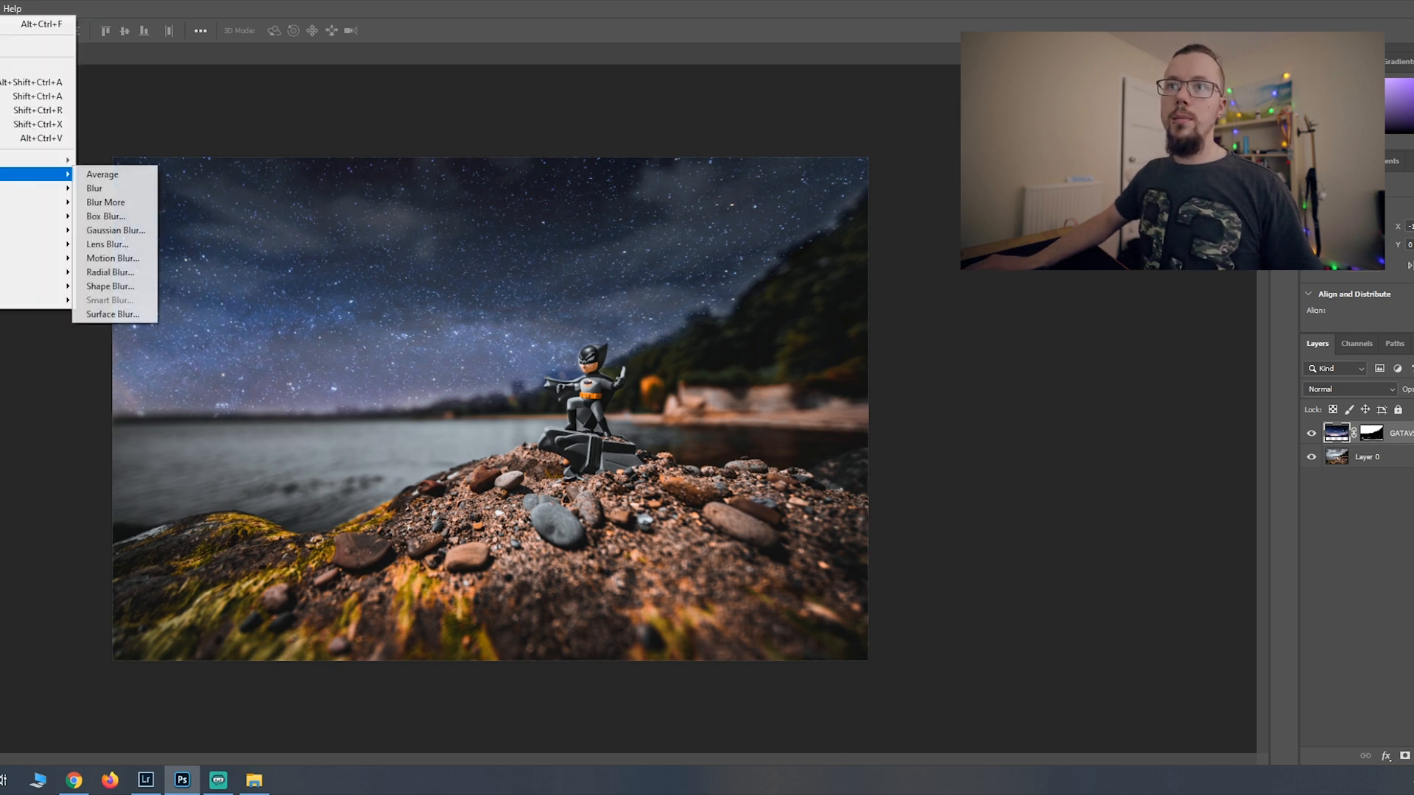
click(116, 230)
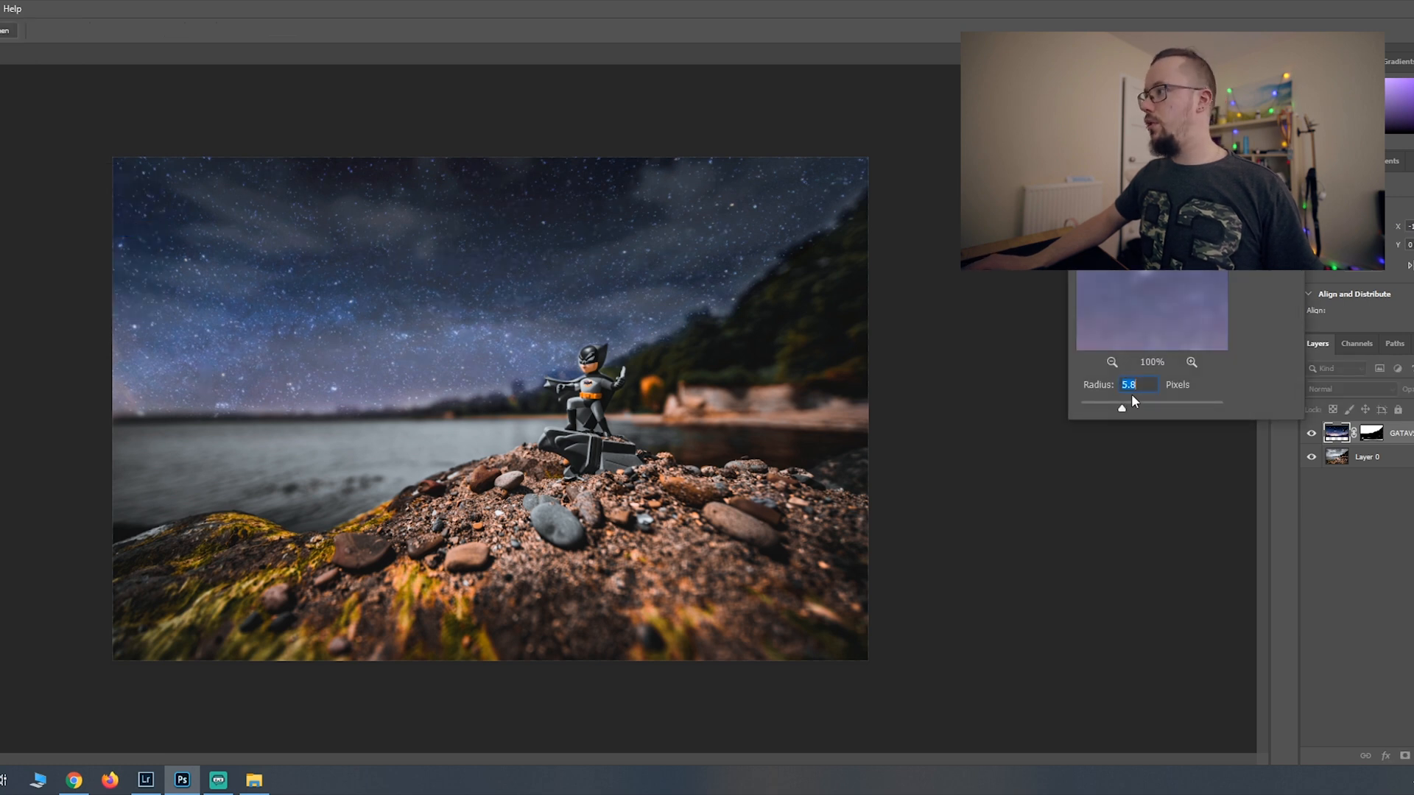
text(6)
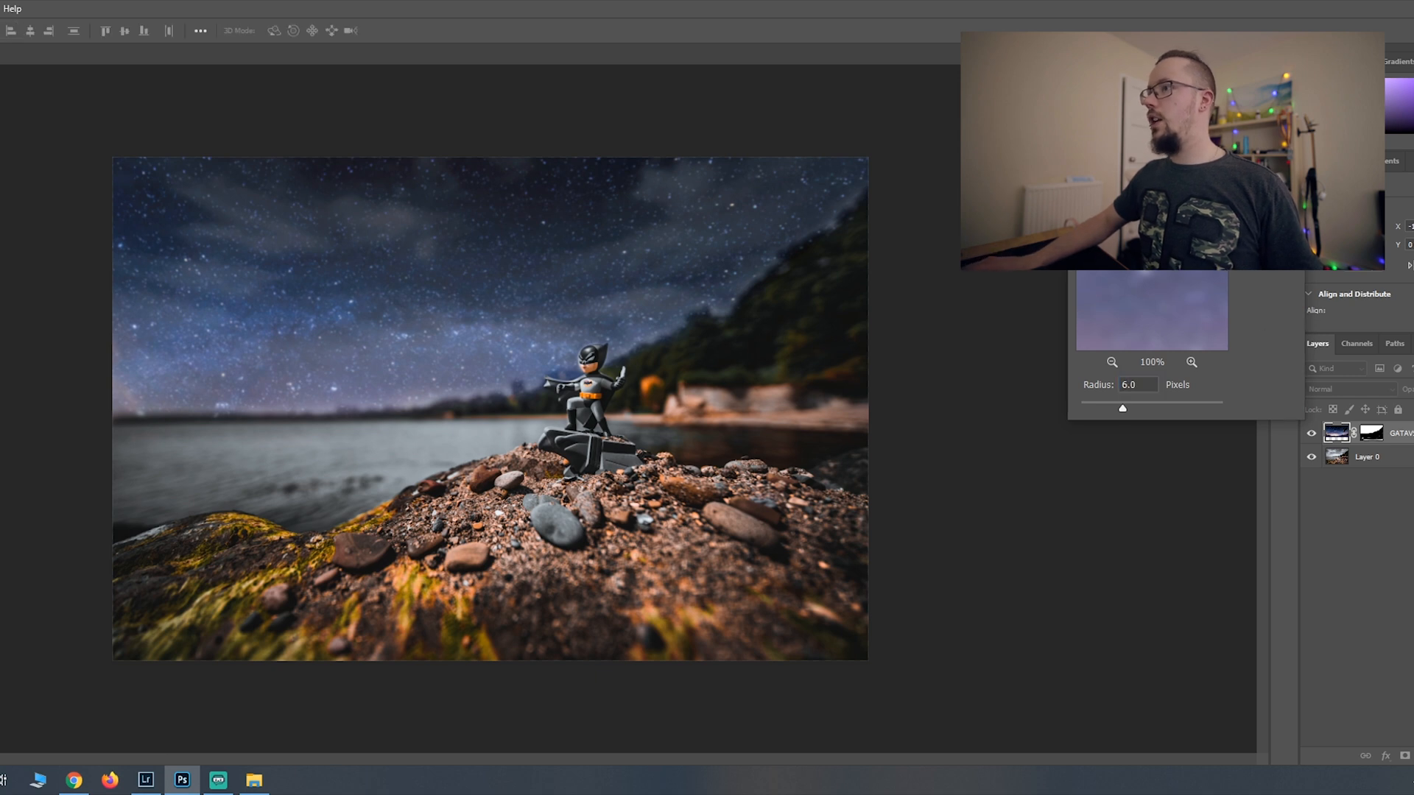
key(Return)
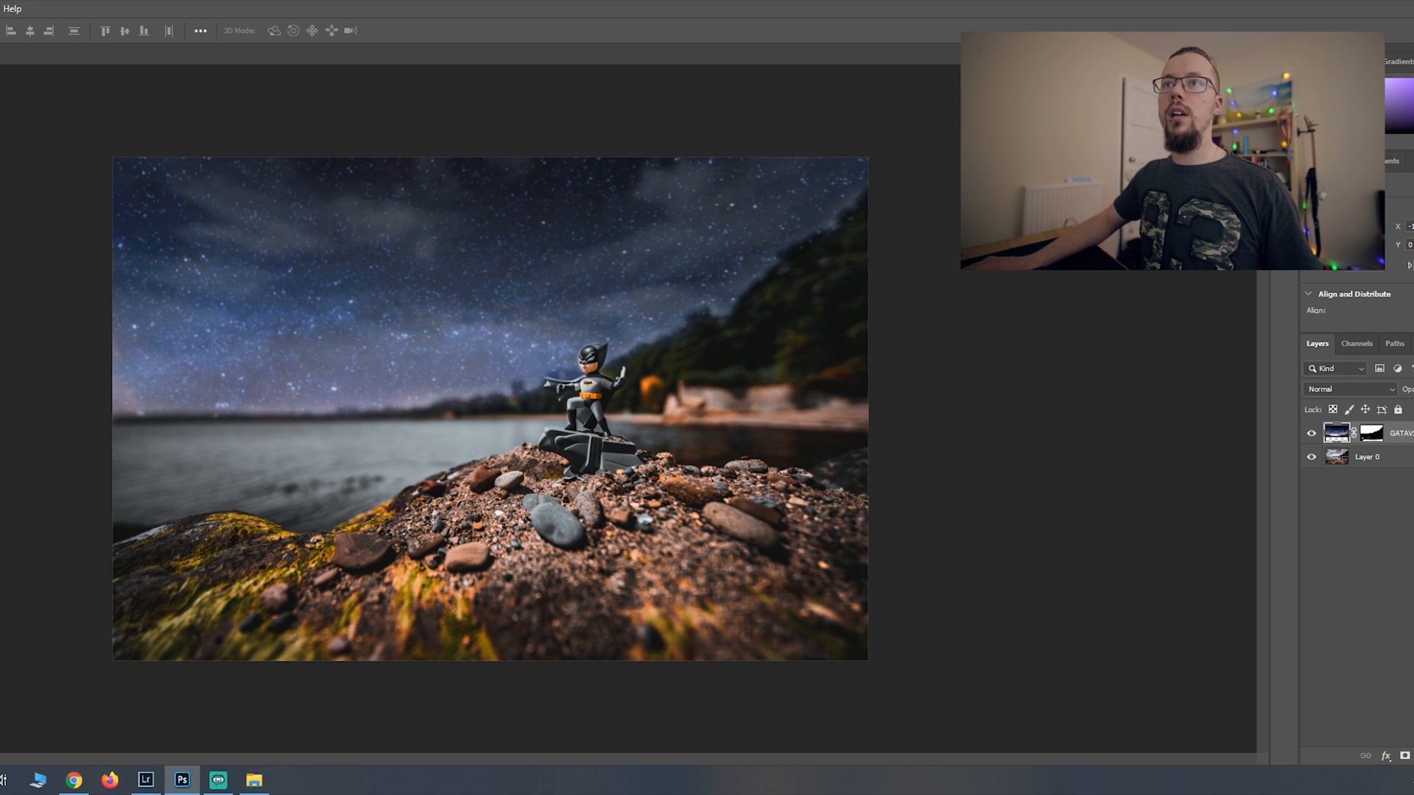
click(1, 8)
click(2, 24)
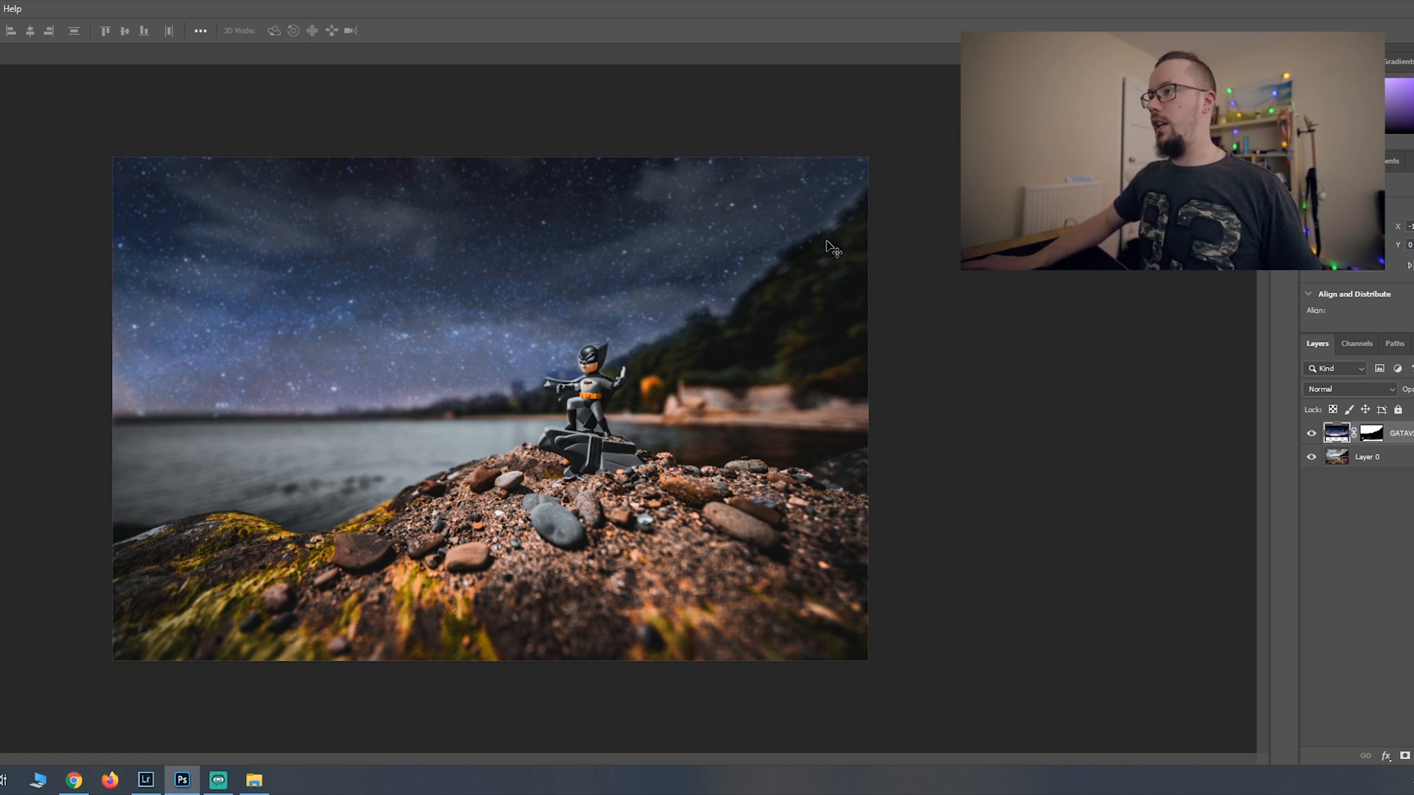
- Activate the starry sky layer's mask and reduce the brush size for touch-ups around the figure's head
key(b)
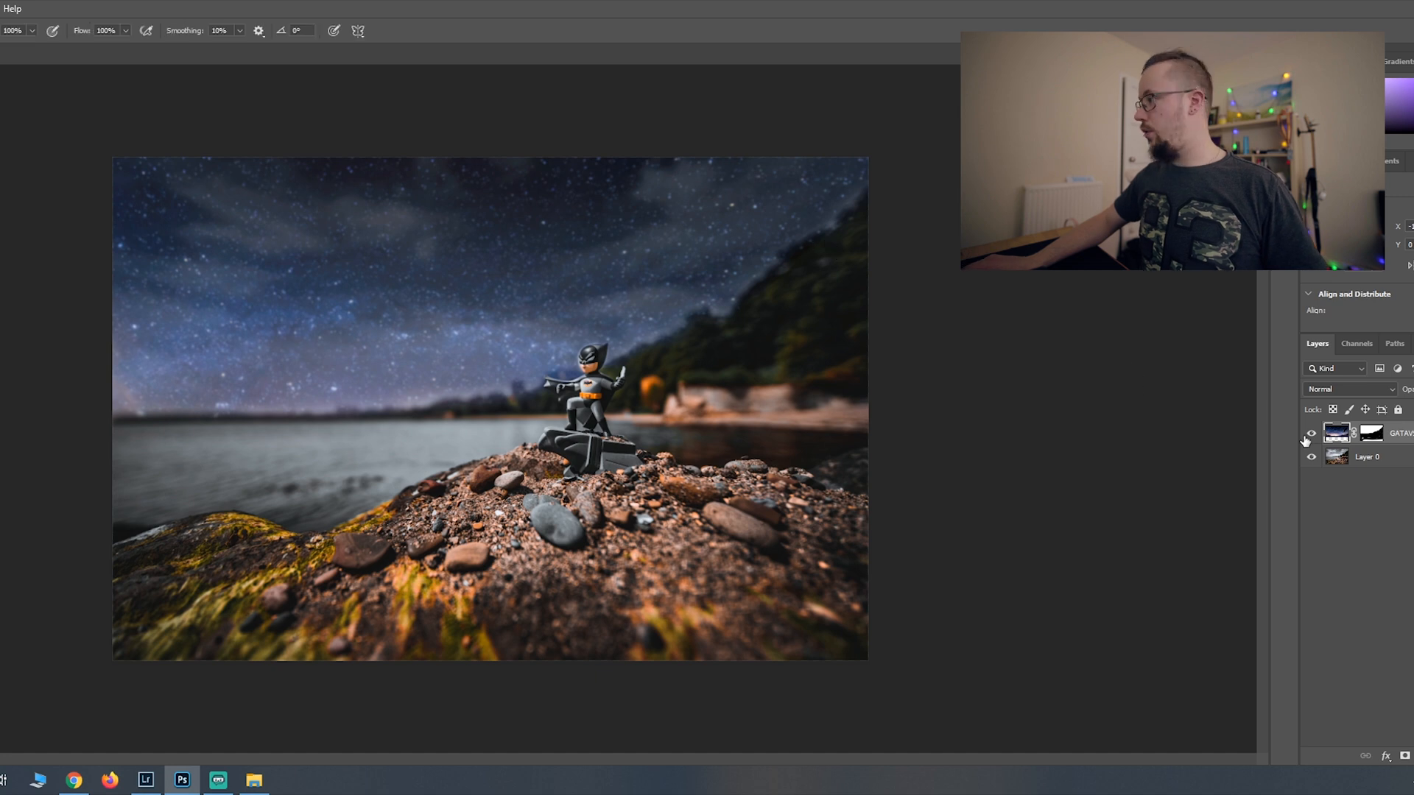
click(1378, 439)
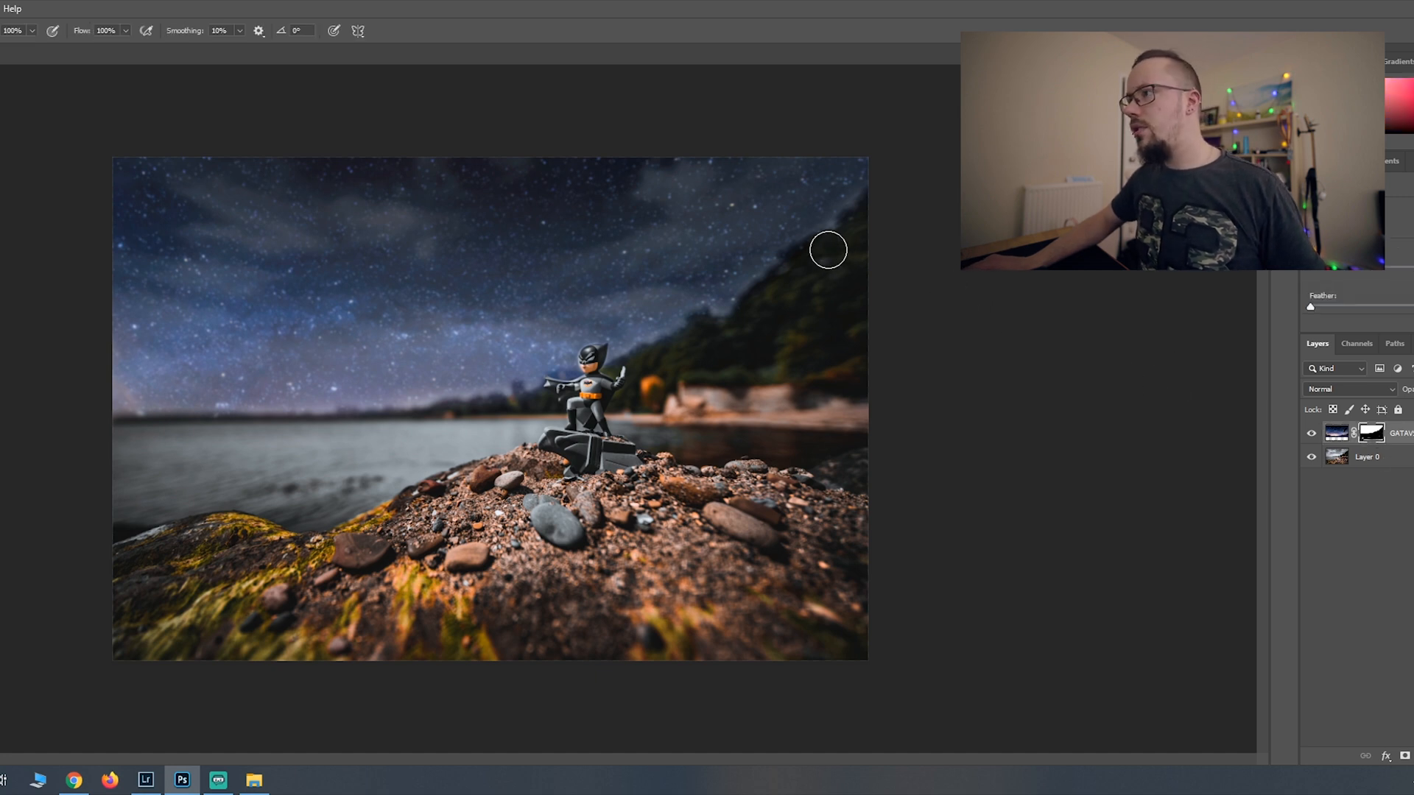
key(bracketleft)
key(bracketleft)
key(bracketleft)
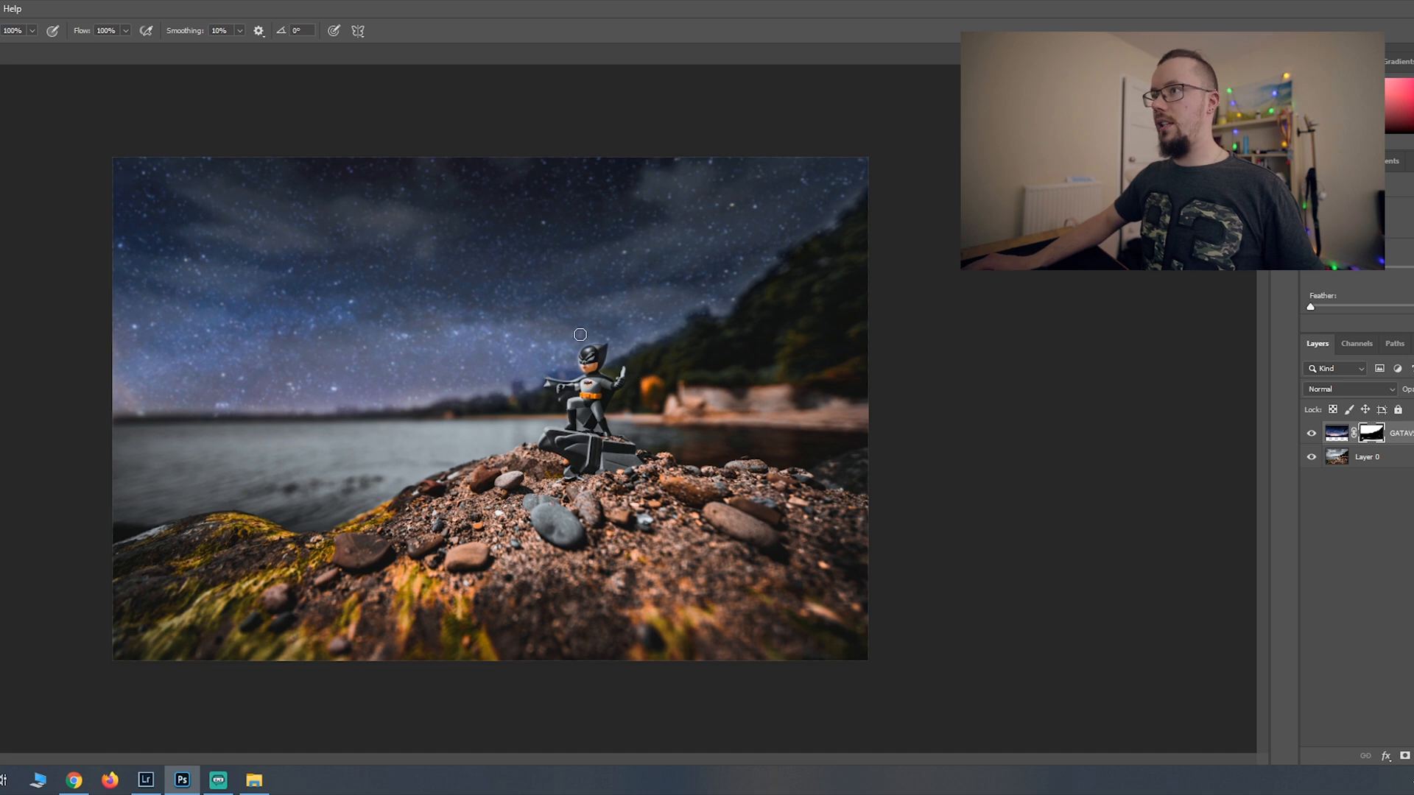
- Apply Color Balance to the beach photo layer, shifting its midtones and shadows toward blue
click(1337, 457)
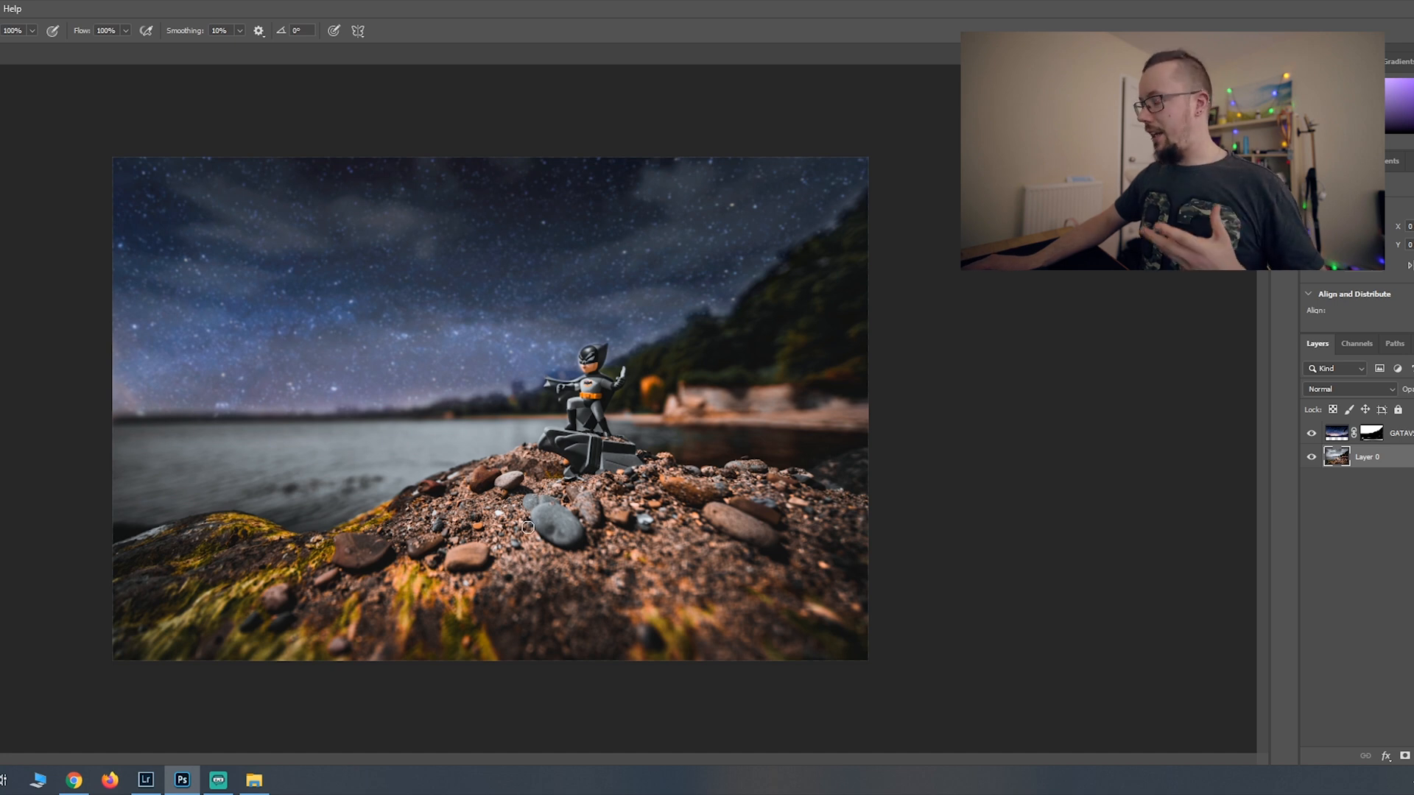
key(v)
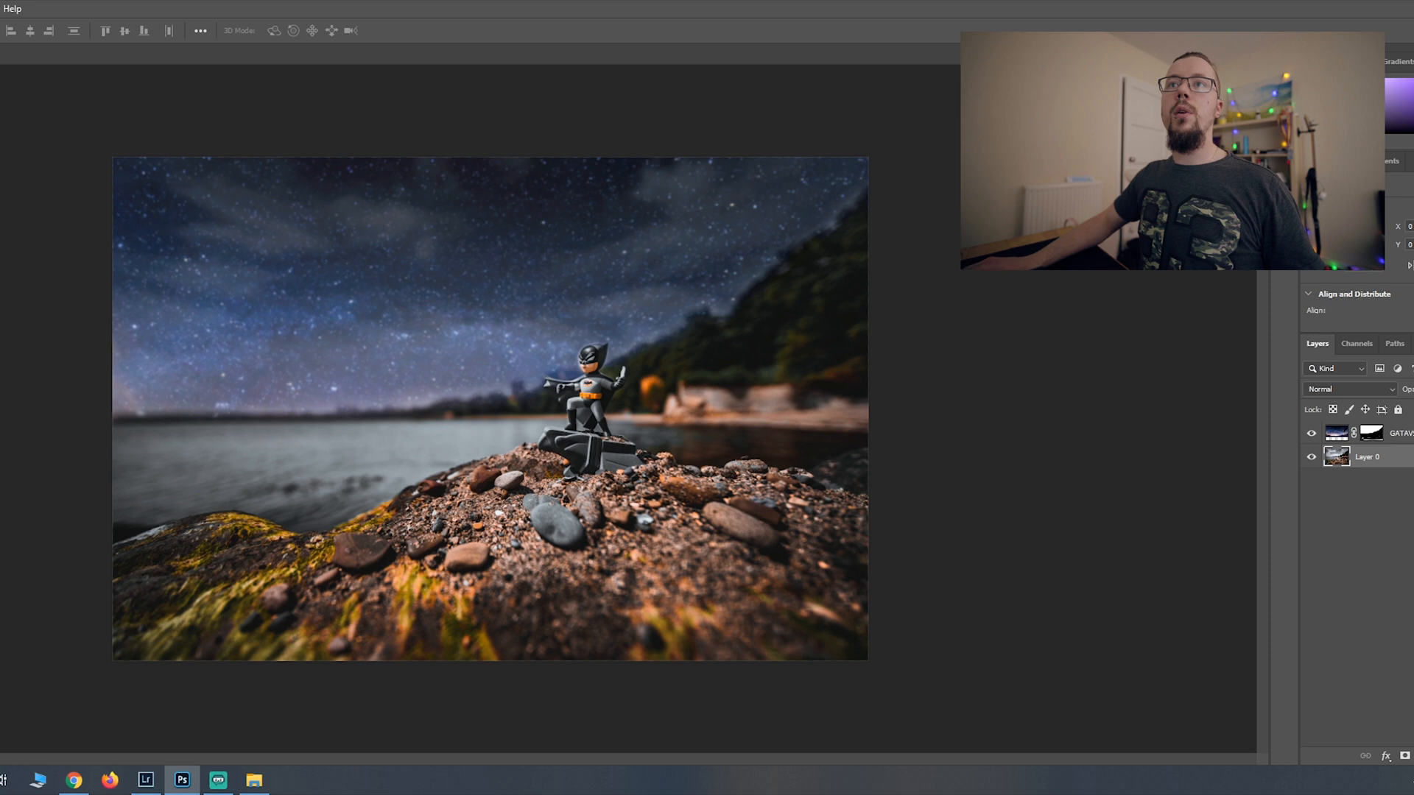
mouse_move(0, 44)
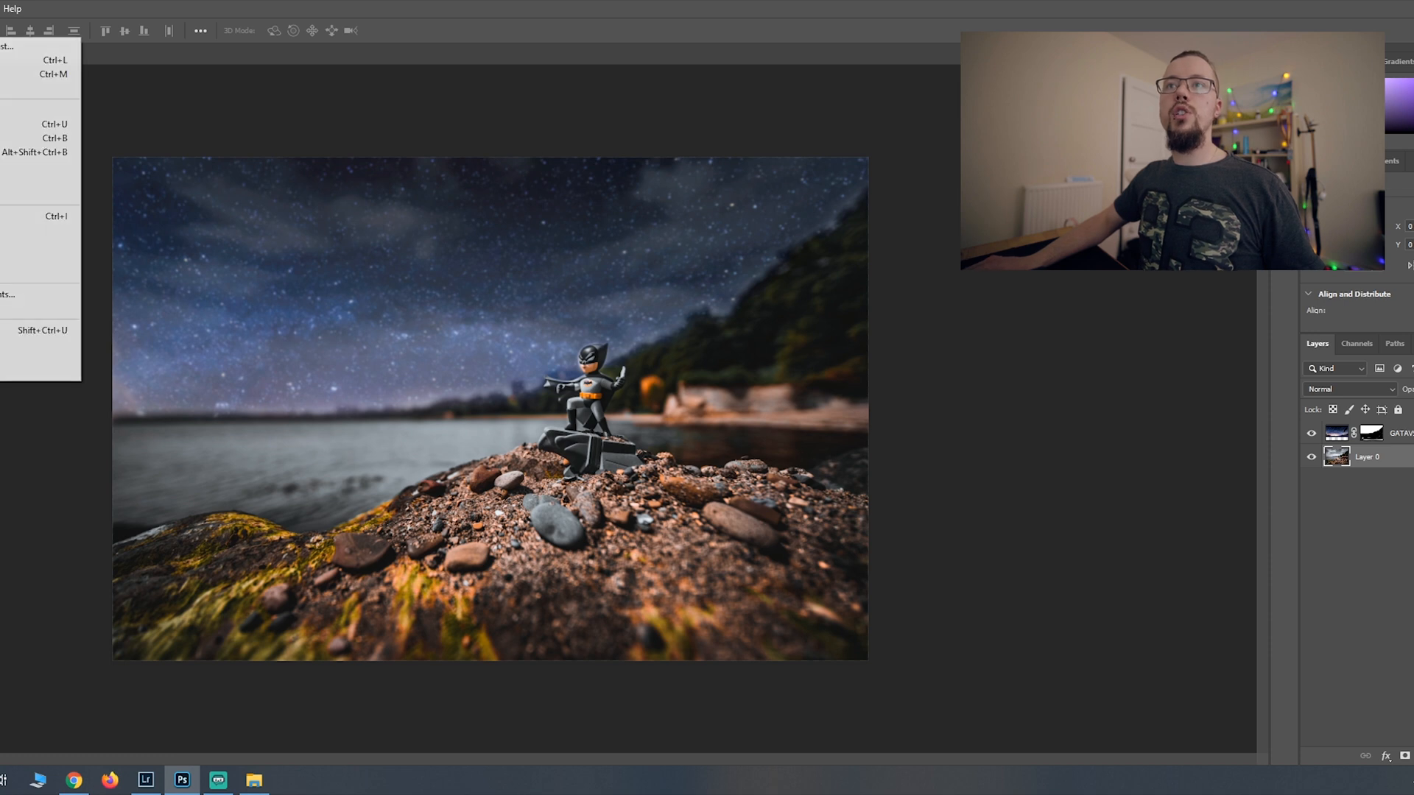
click(4, 139)
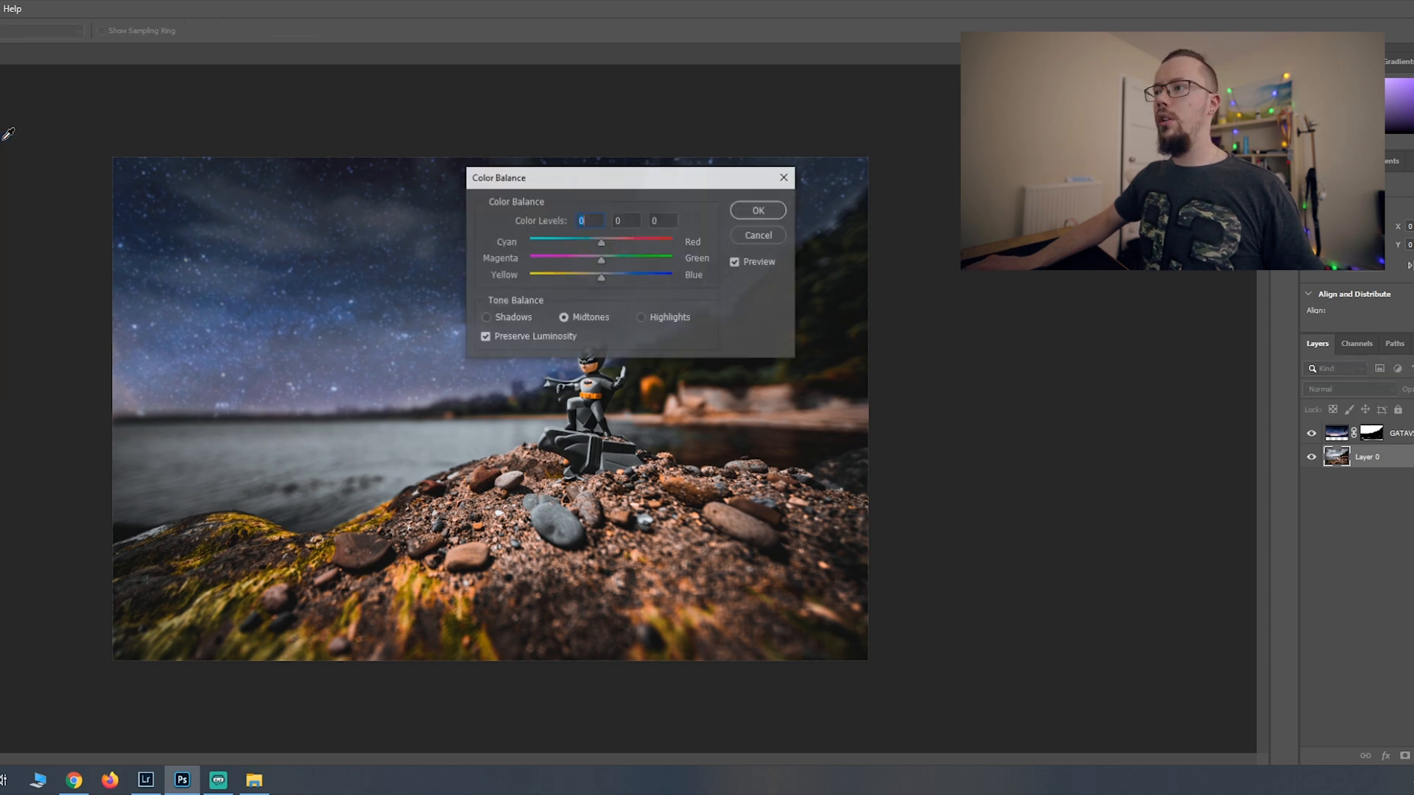
drag(683, 184, 1130, 145)
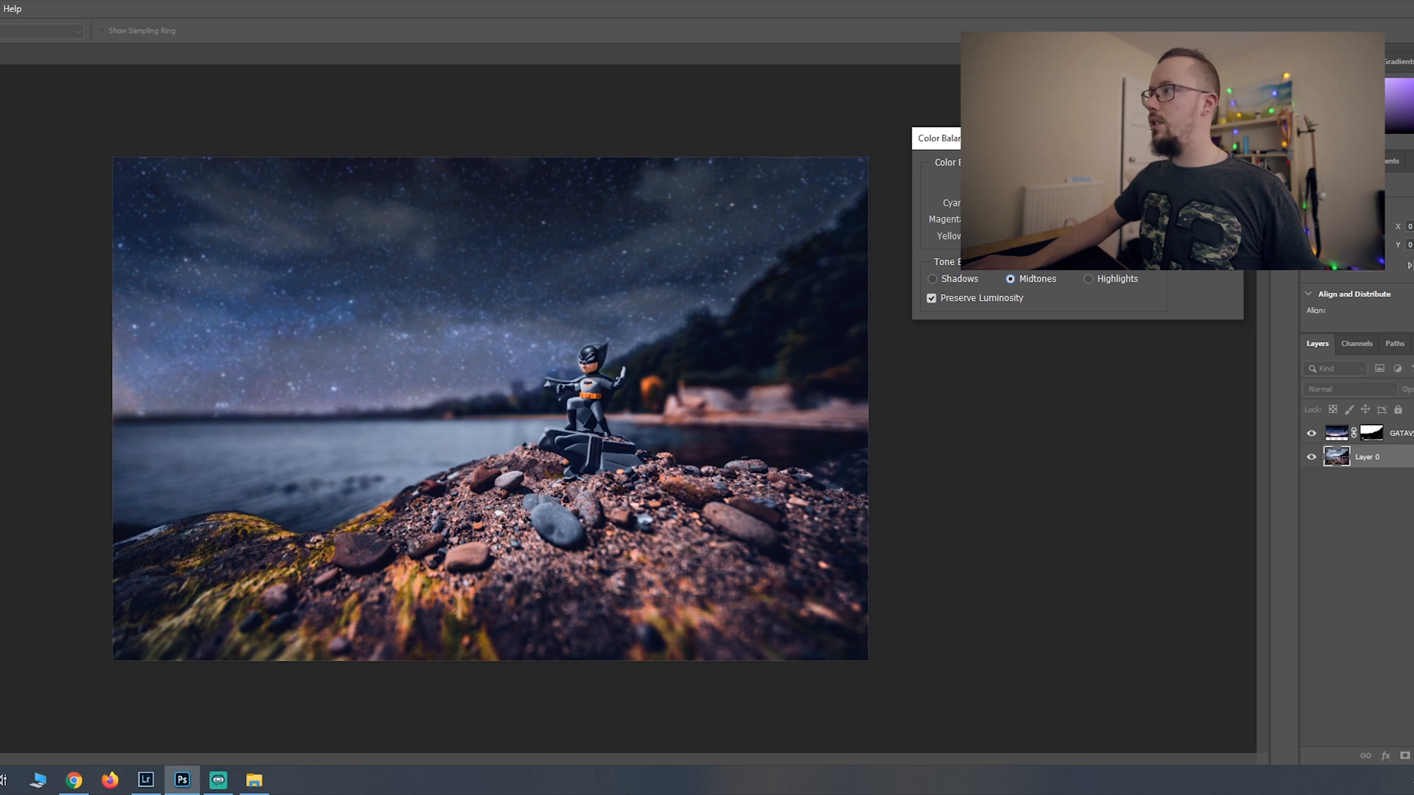
click(943, 281)
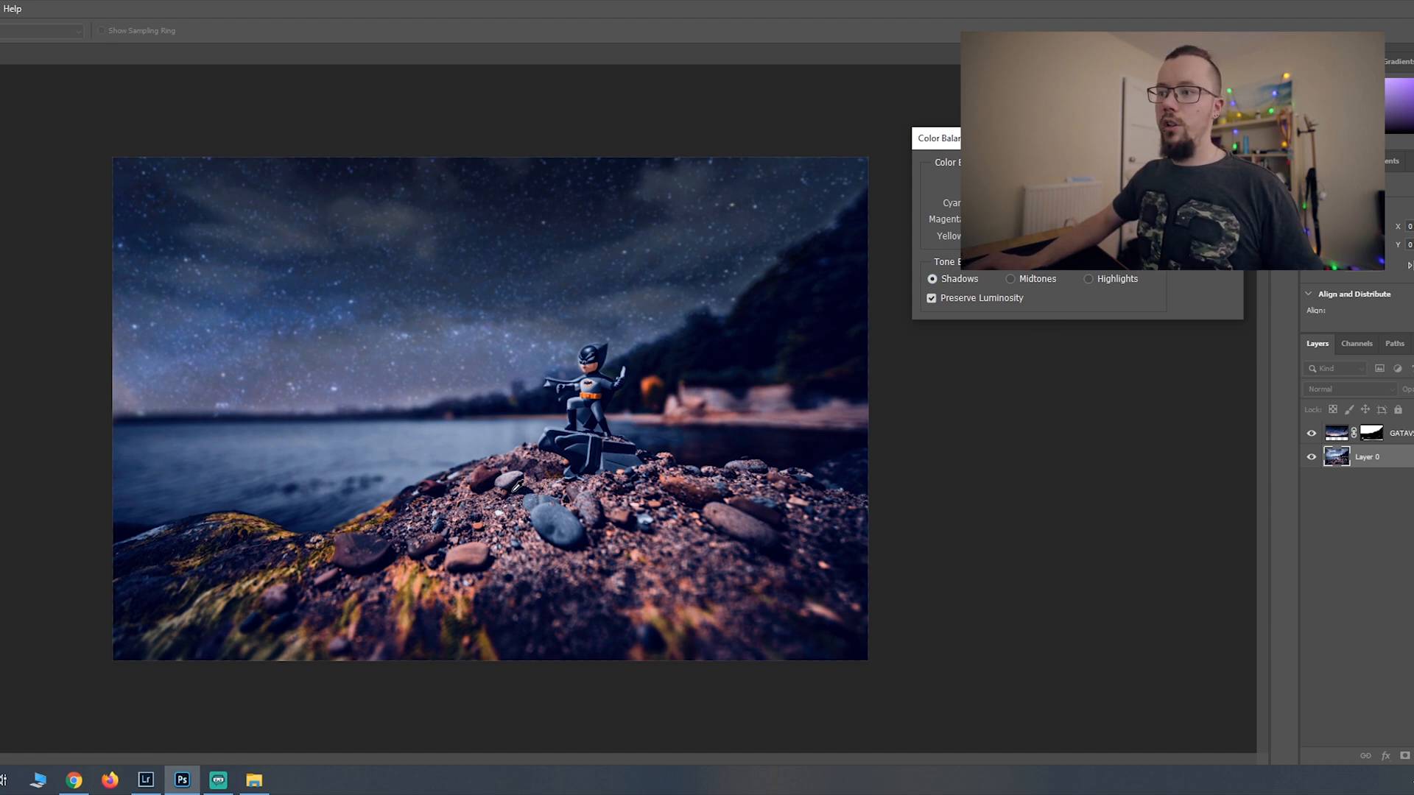
key(Return)
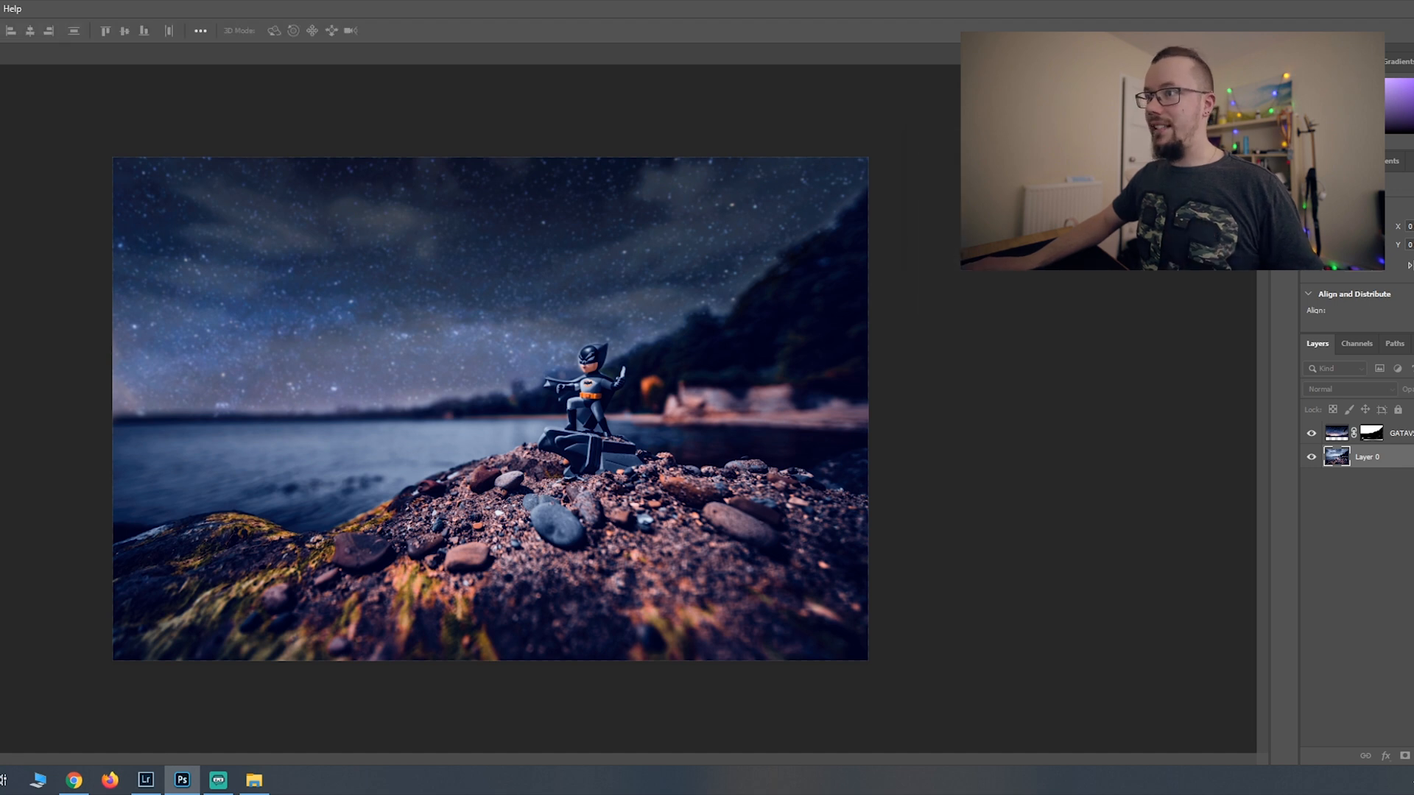
- Duplicate the starry sky layer together with its mask
click(1337, 433)
key(e)
key(v)
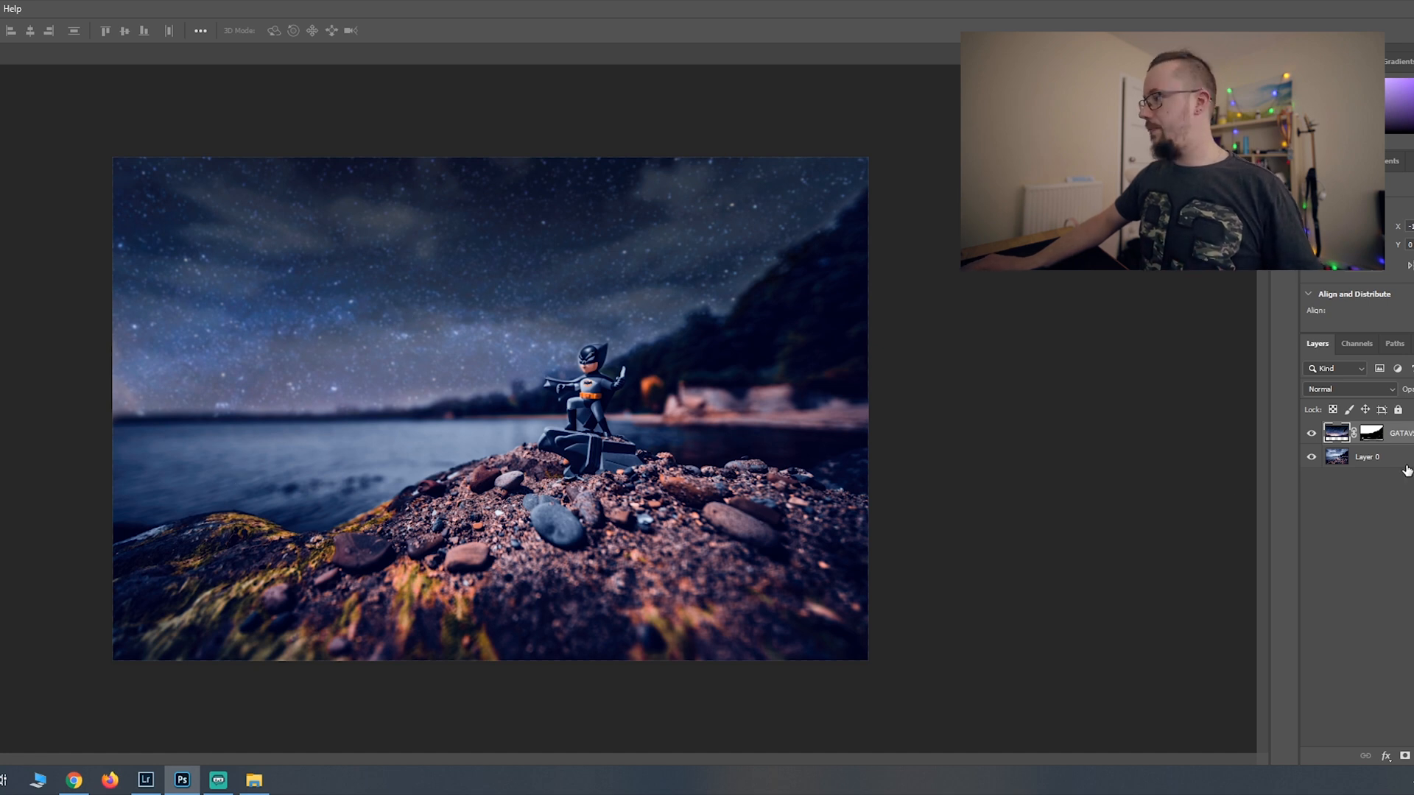
right_click(1399, 433)
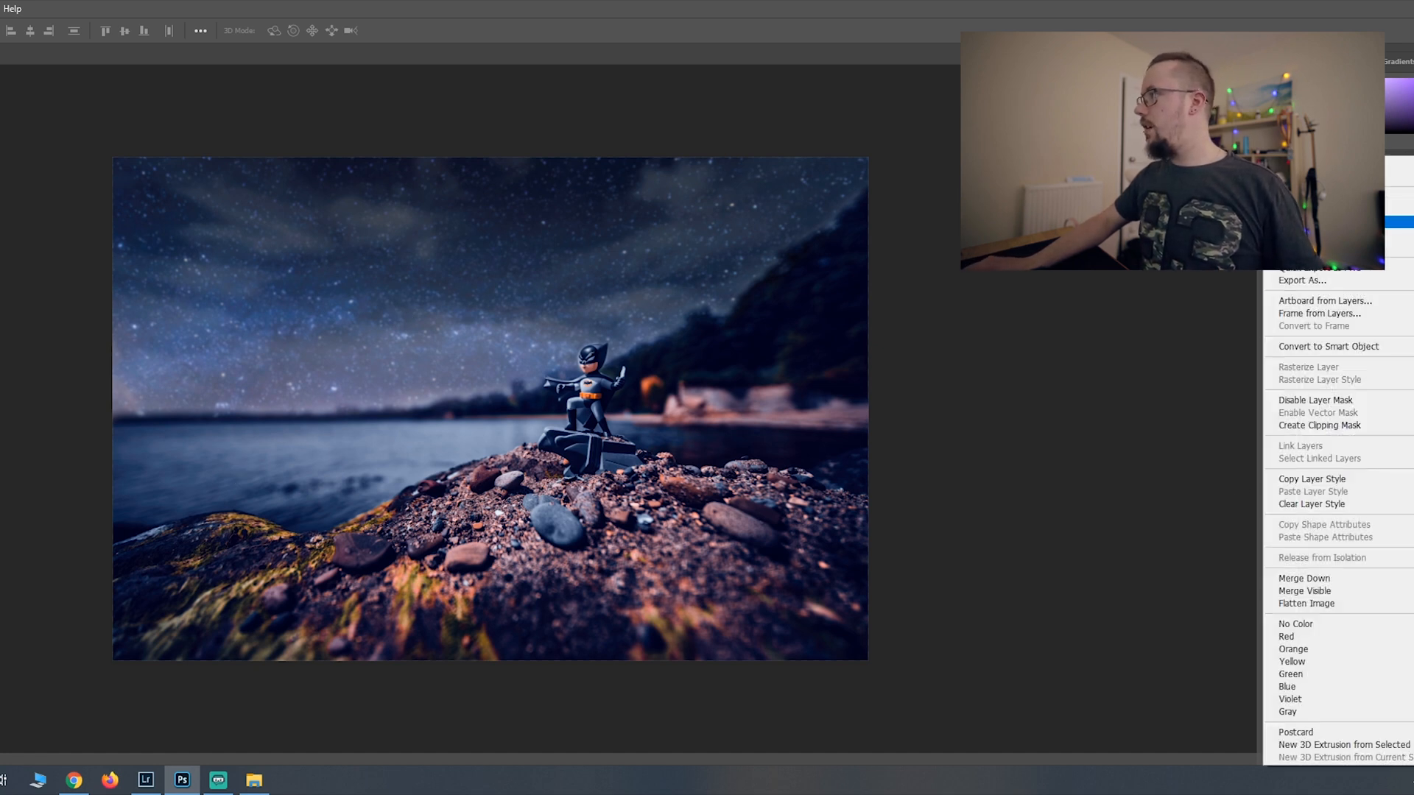
click(1397, 217)
key(Return)
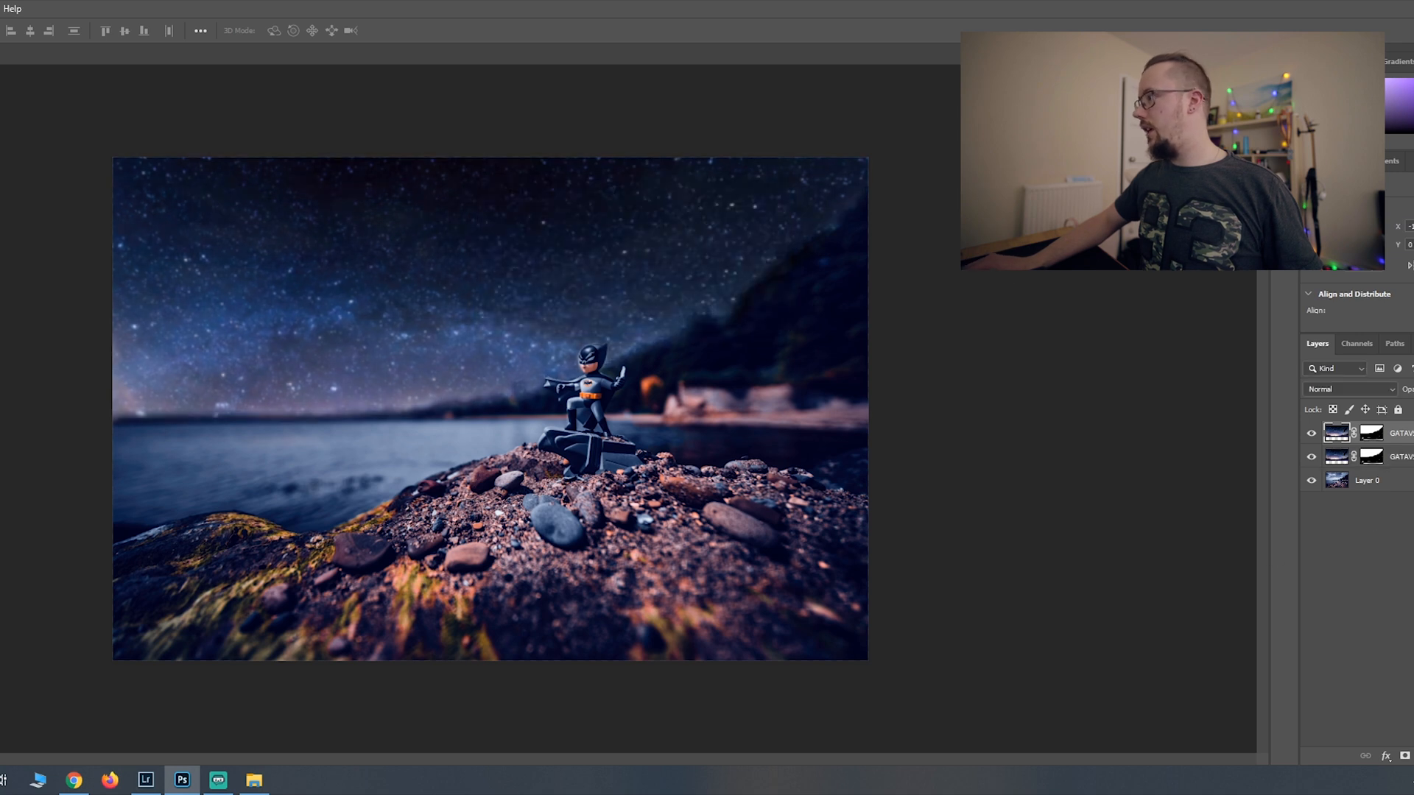
- Flip the duplicated starry sky vertically and position it over the water as a reflection
key(ctrl+t)
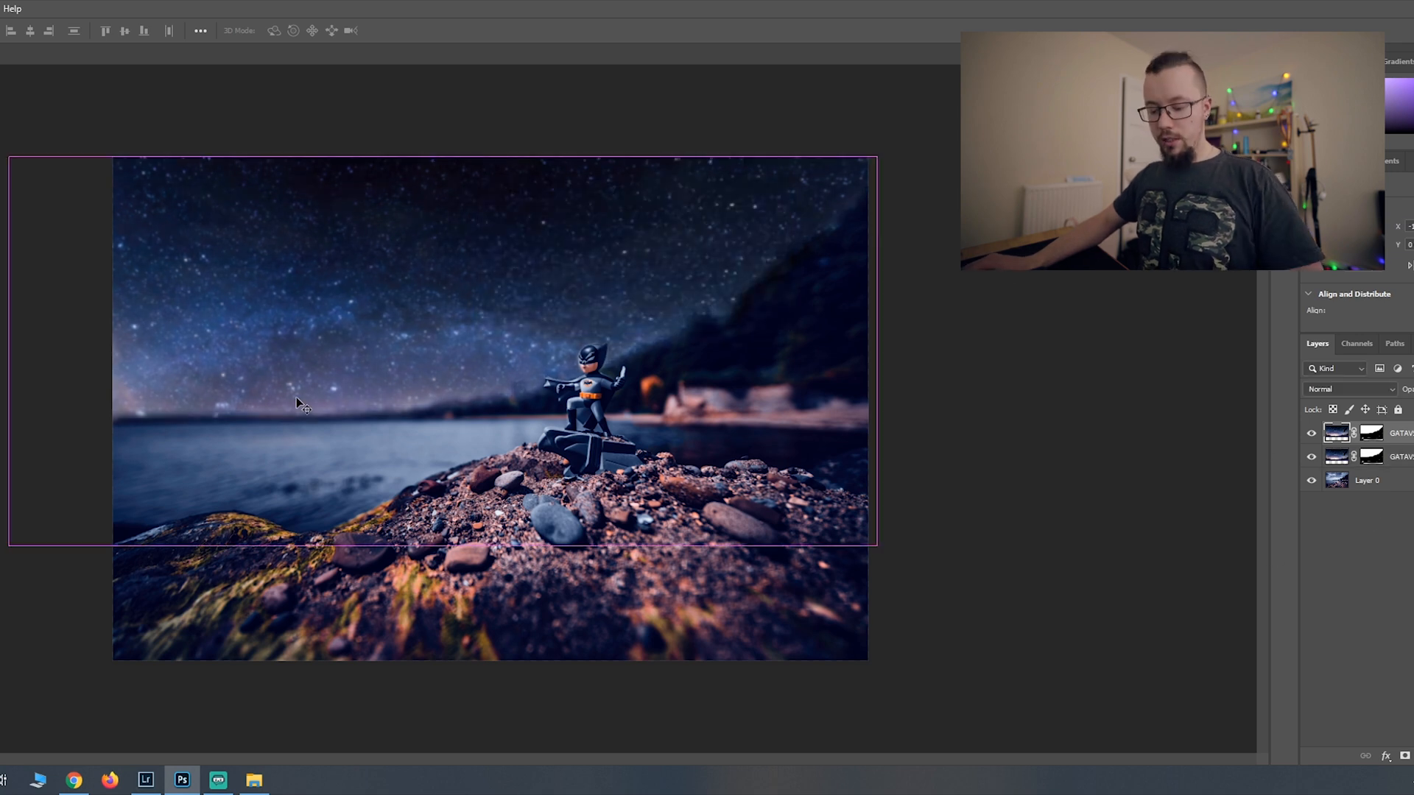
drag(442, 157, 445, 691)
drag(477, 590, 507, 249)
drag(472, 350, 472, 644)
- Mask the mirrored stars off the shore and place another copy of the starry sky, tilted, over the remaining water
drag(413, 454, 377, 508)
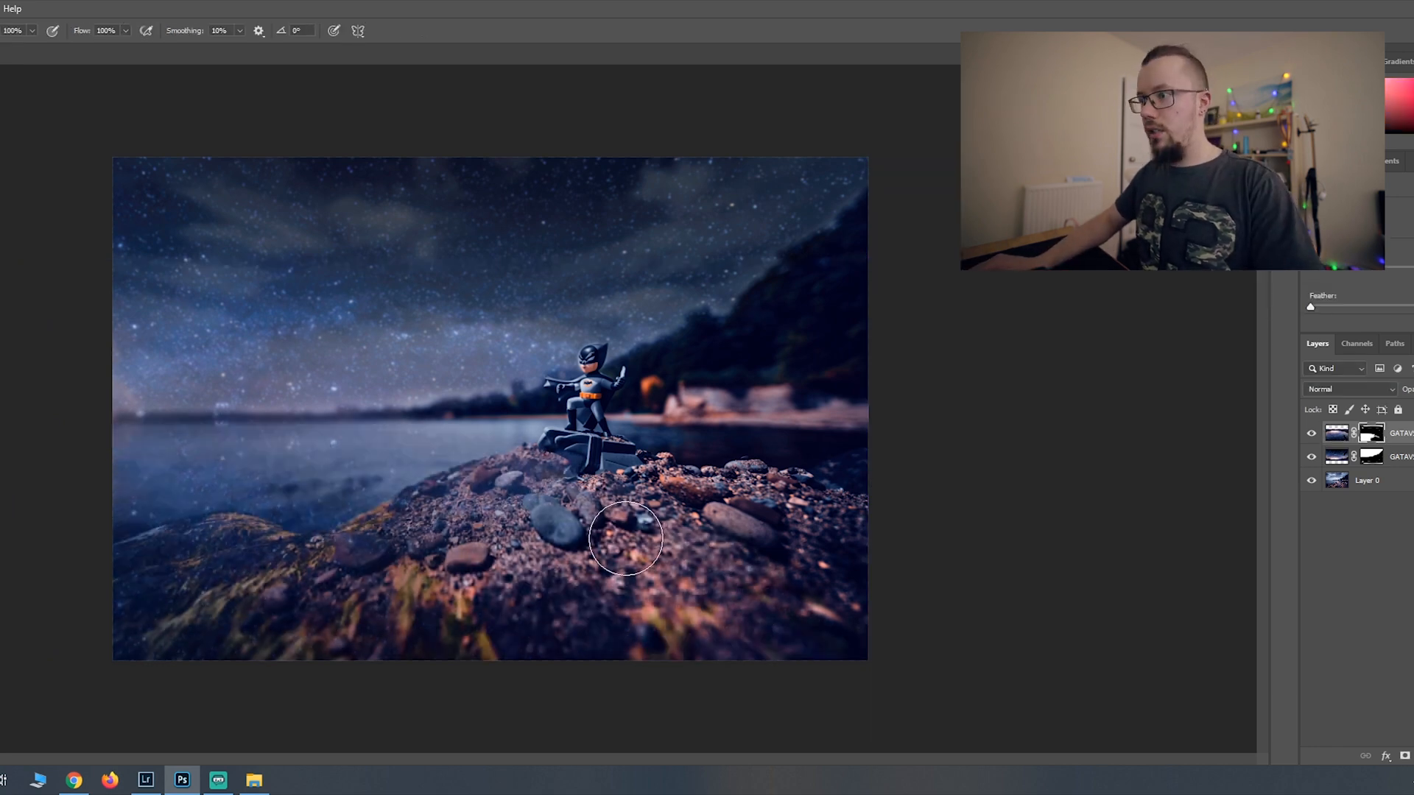
drag(354, 545, 233, 523)
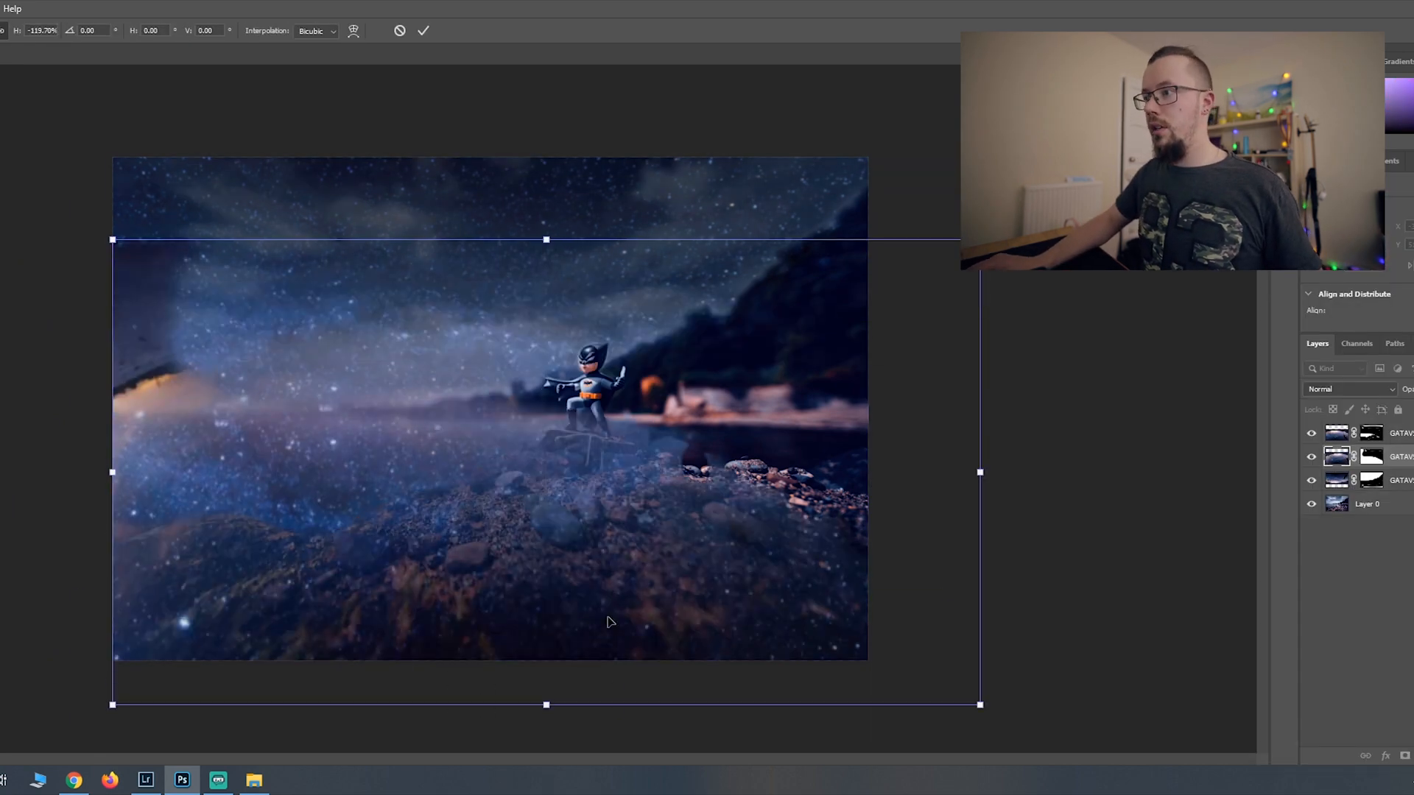
key(Return)
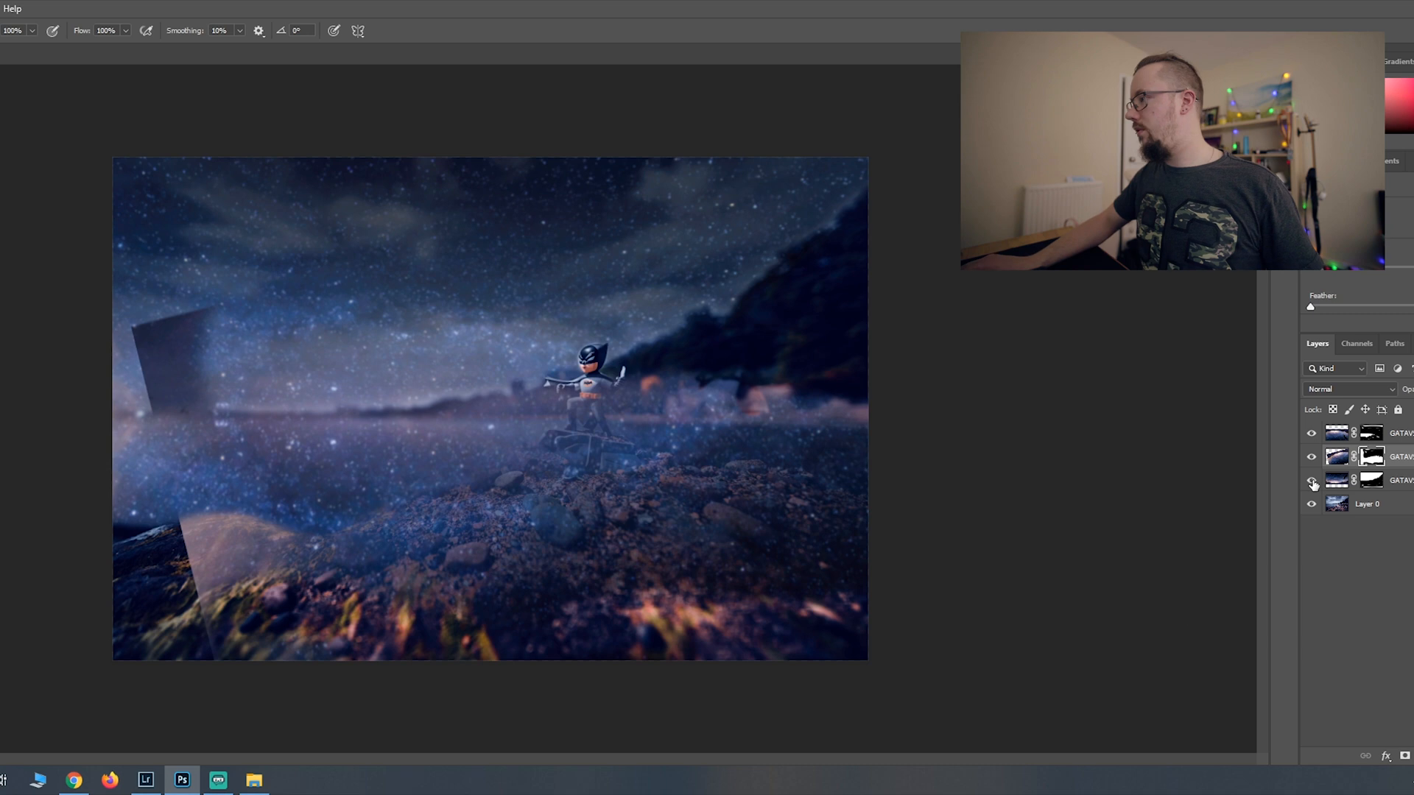
click(1312, 433)
click(1311, 433)
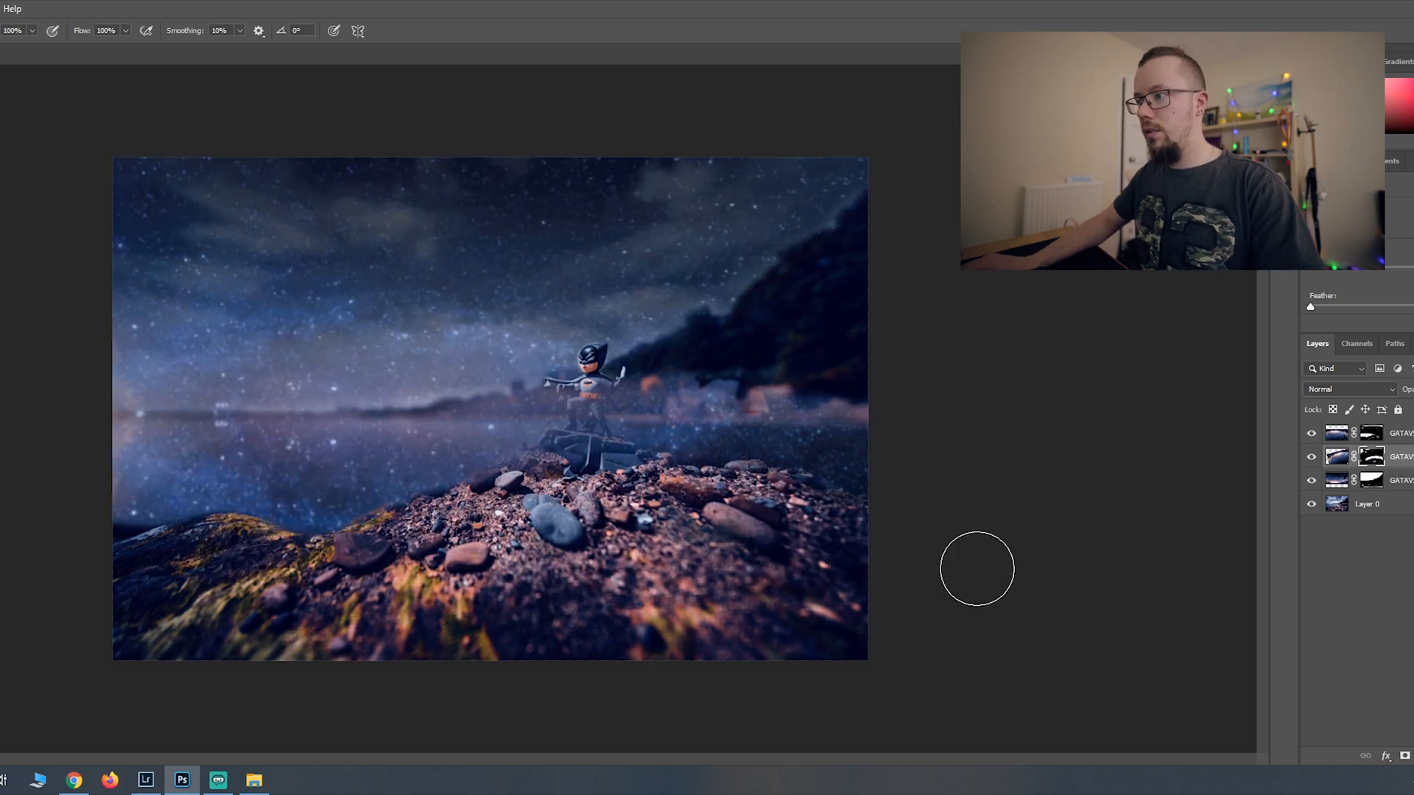
- Paint on the second reflection layer's mask to remove the stars from the Batman figure and its rock
scroll(560, 444, up, 5)
drag(505, 467, 480, 611)
mouse_move(589, 533)
mouse_down()
mouse_move(685, 387)
mouse_move(693, 295)
mouse_up()
mouse_move(614, 392)
mouse_down()
mouse_move(668, 422)
mouse_move(530, 317)
mouse_up()
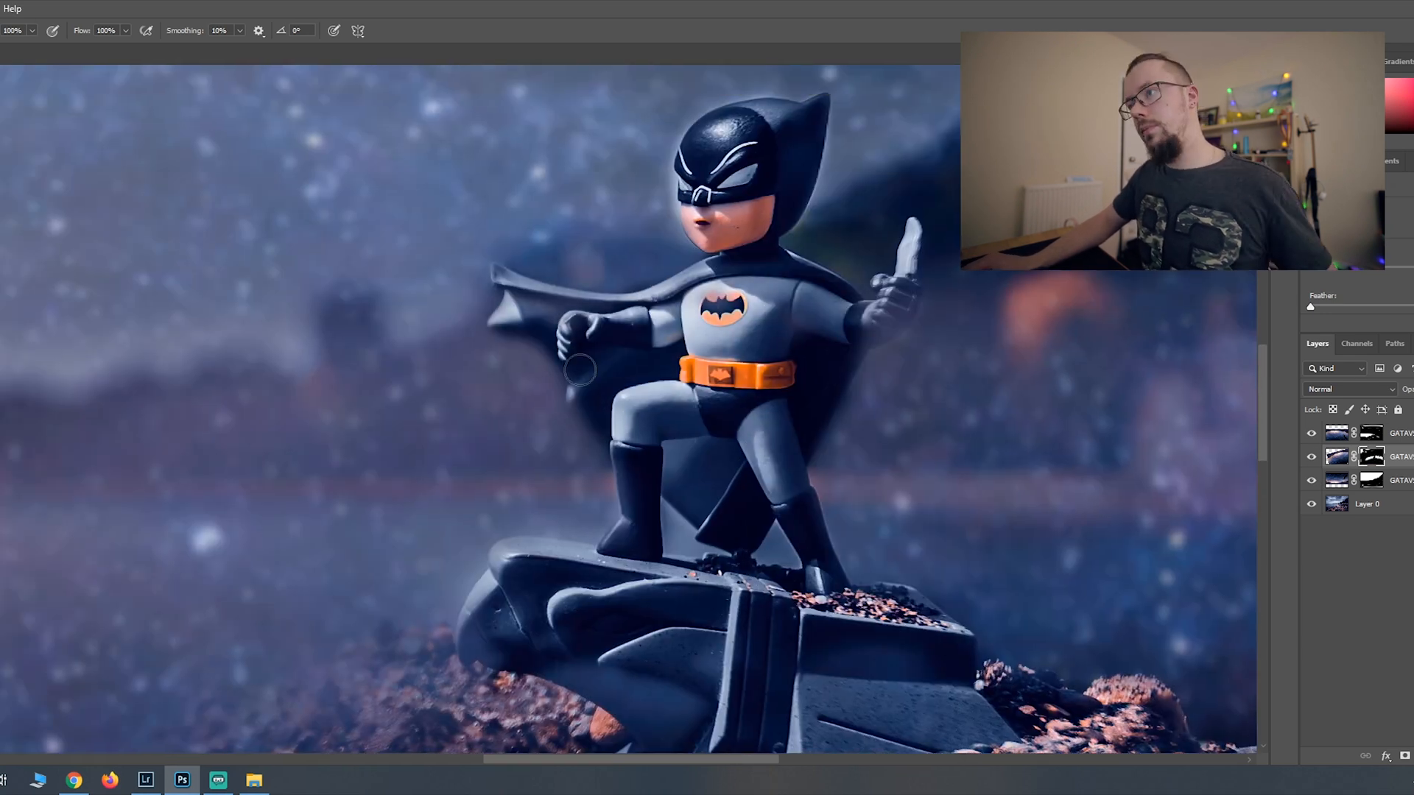
drag(879, 320, 904, 295)
key(ctrl+0)
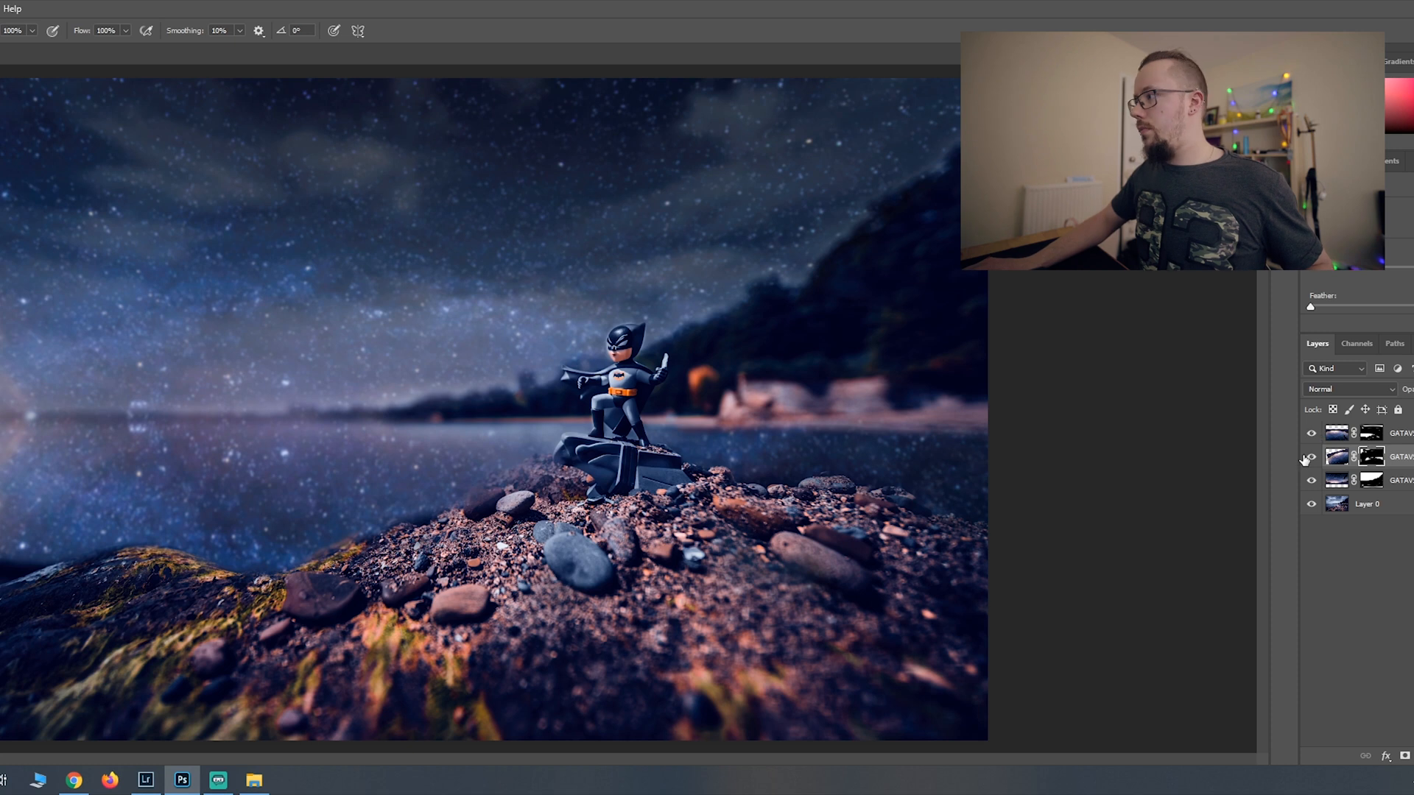
- Merge the two star reflection layers into one and lower the merged layer's opacity
key(ctrl+e)
click(1311, 433)
click(1311, 433)
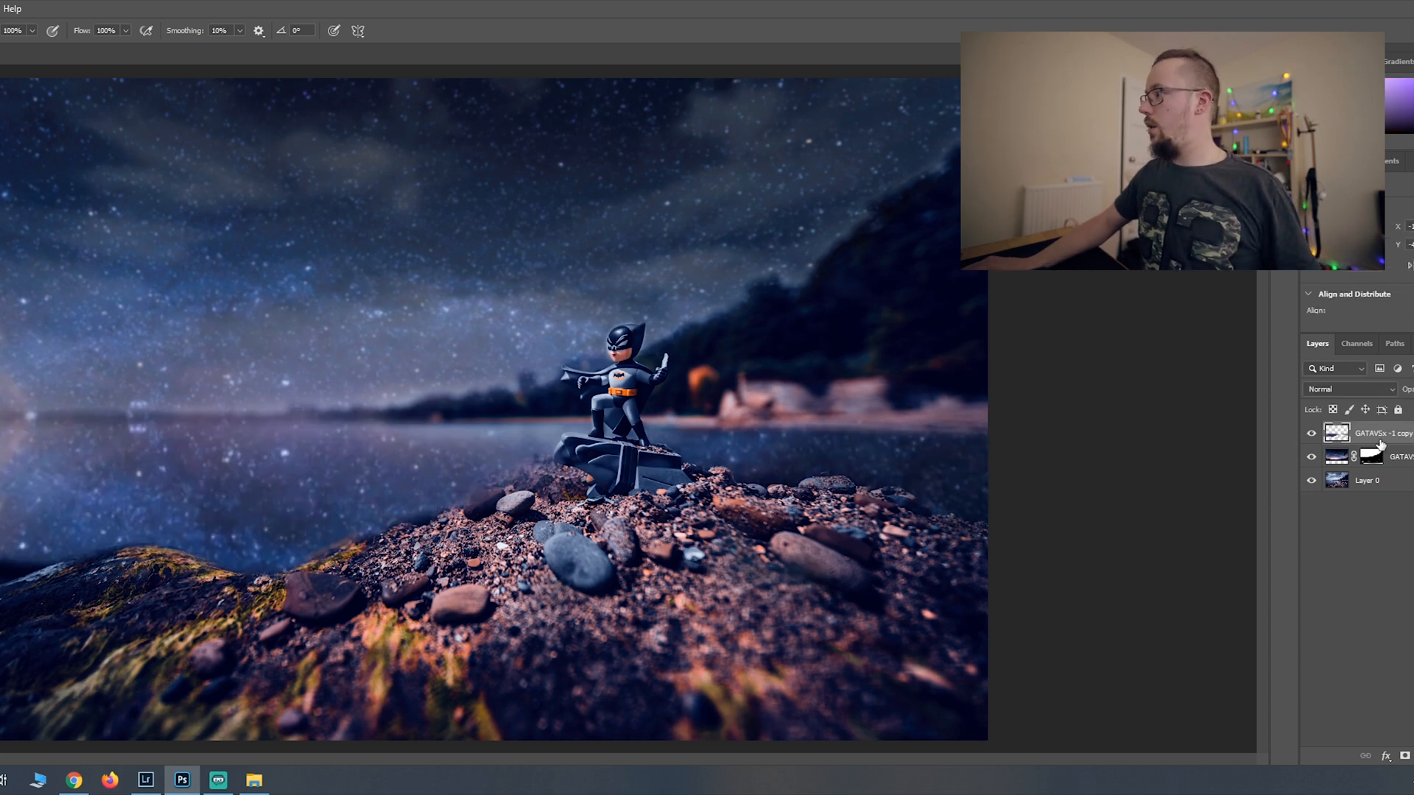
drag(1357, 394, 1278, 394)
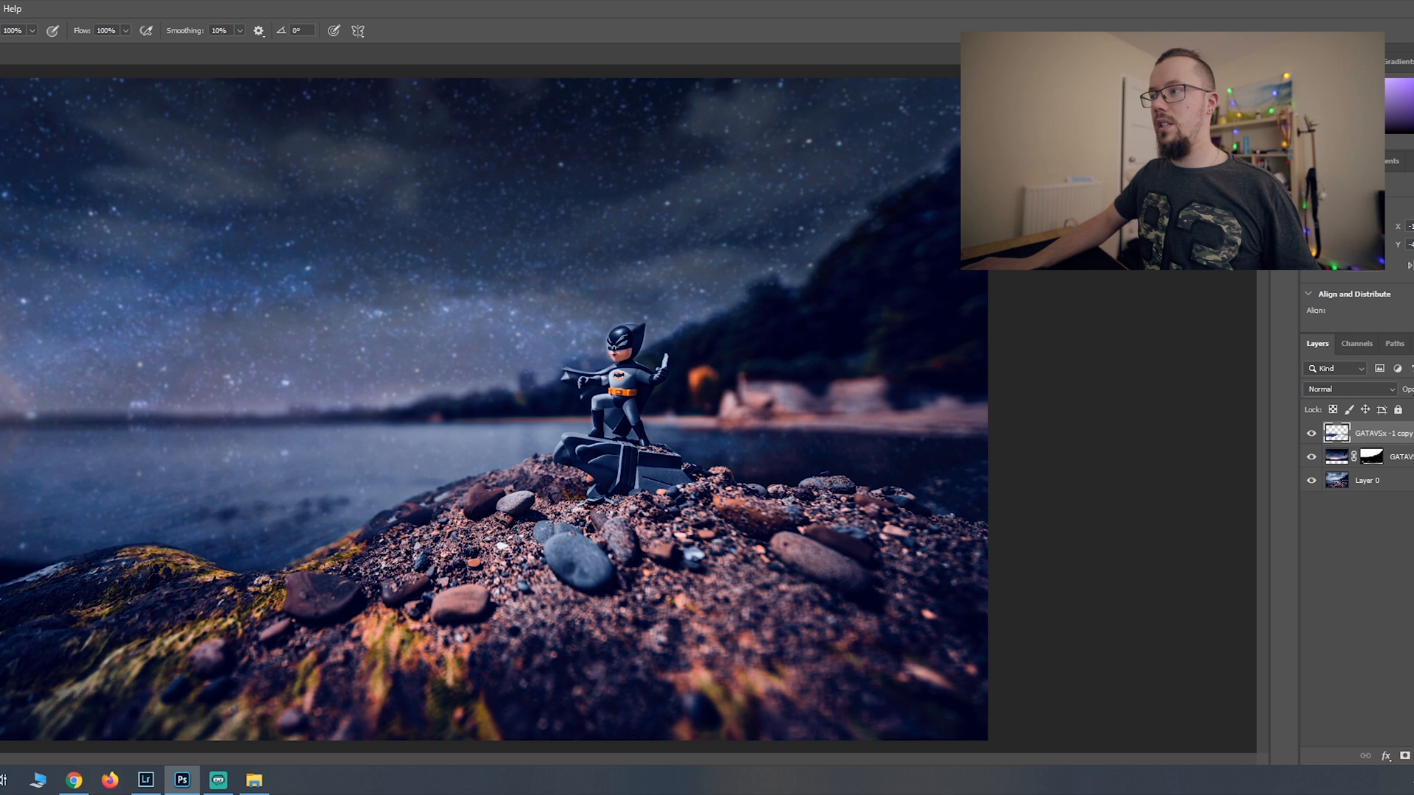
- Compare the water with and without the merged star reflection layer
click(1312, 435)
click(1312, 434)
click(1313, 435)
click(1312, 434)
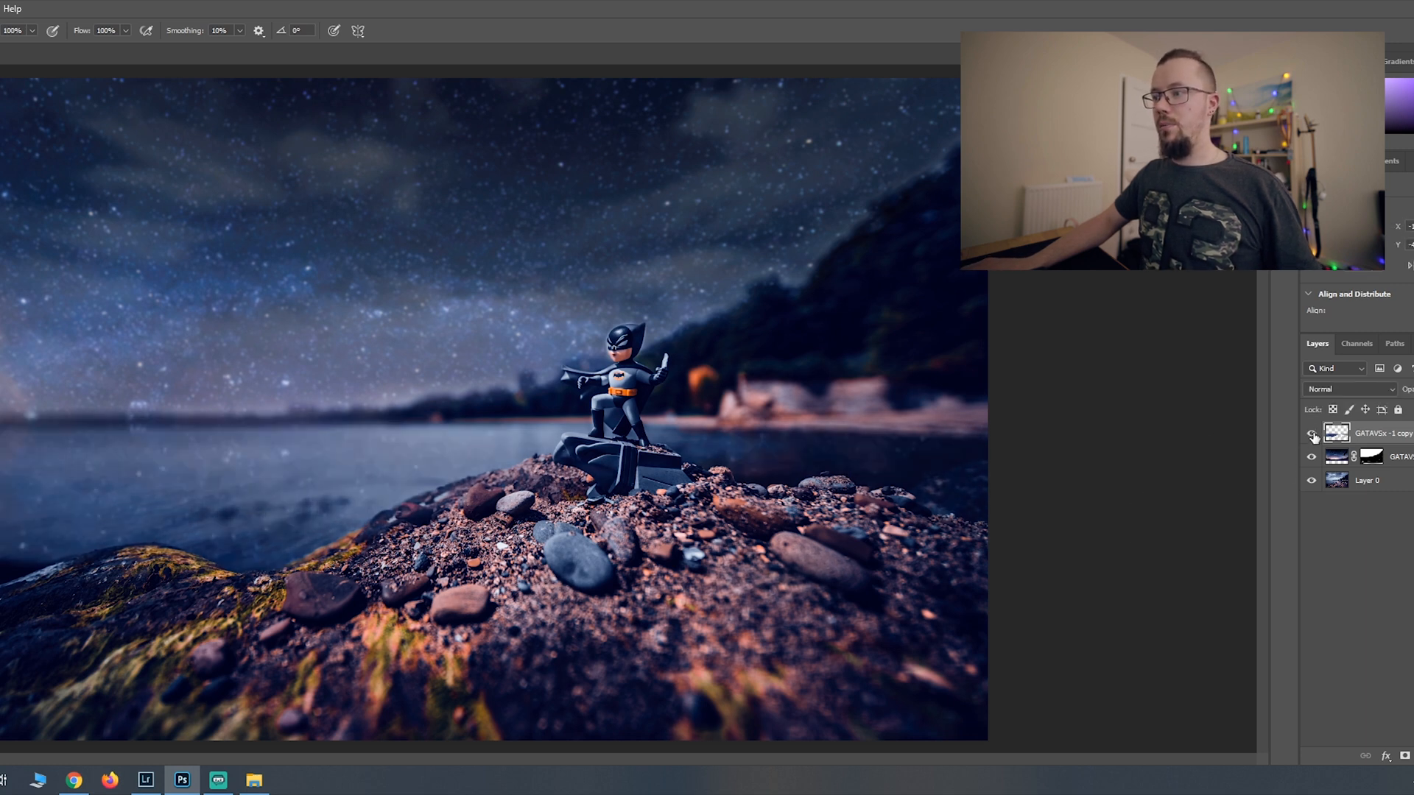
click(1313, 434)
click(1312, 434)
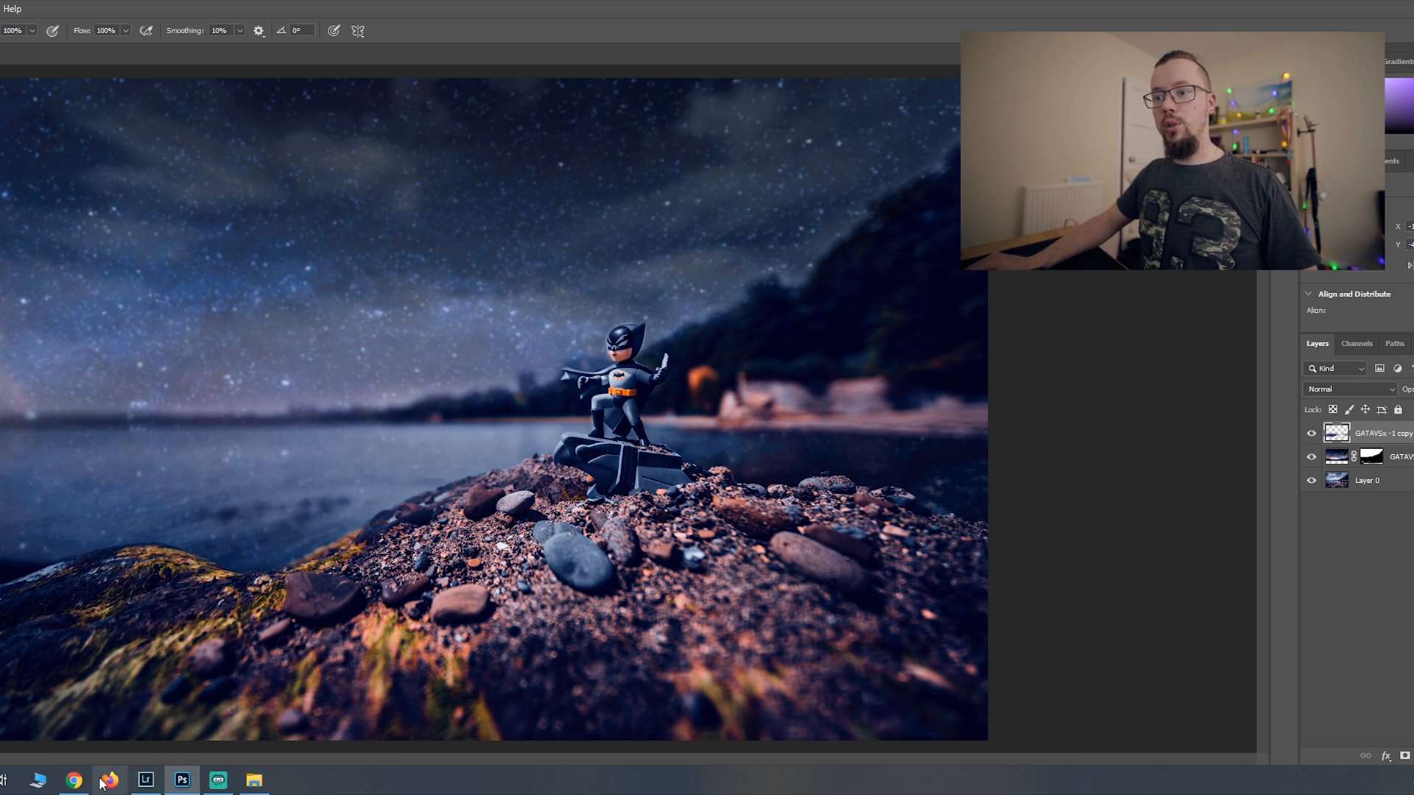
- Place the downloaded storm-clouds image from the browser into the photo and align it with the upper-left corner
click(76, 780)
drag(889, 752, 404, 372)
drag(527, 438, 146, 187)
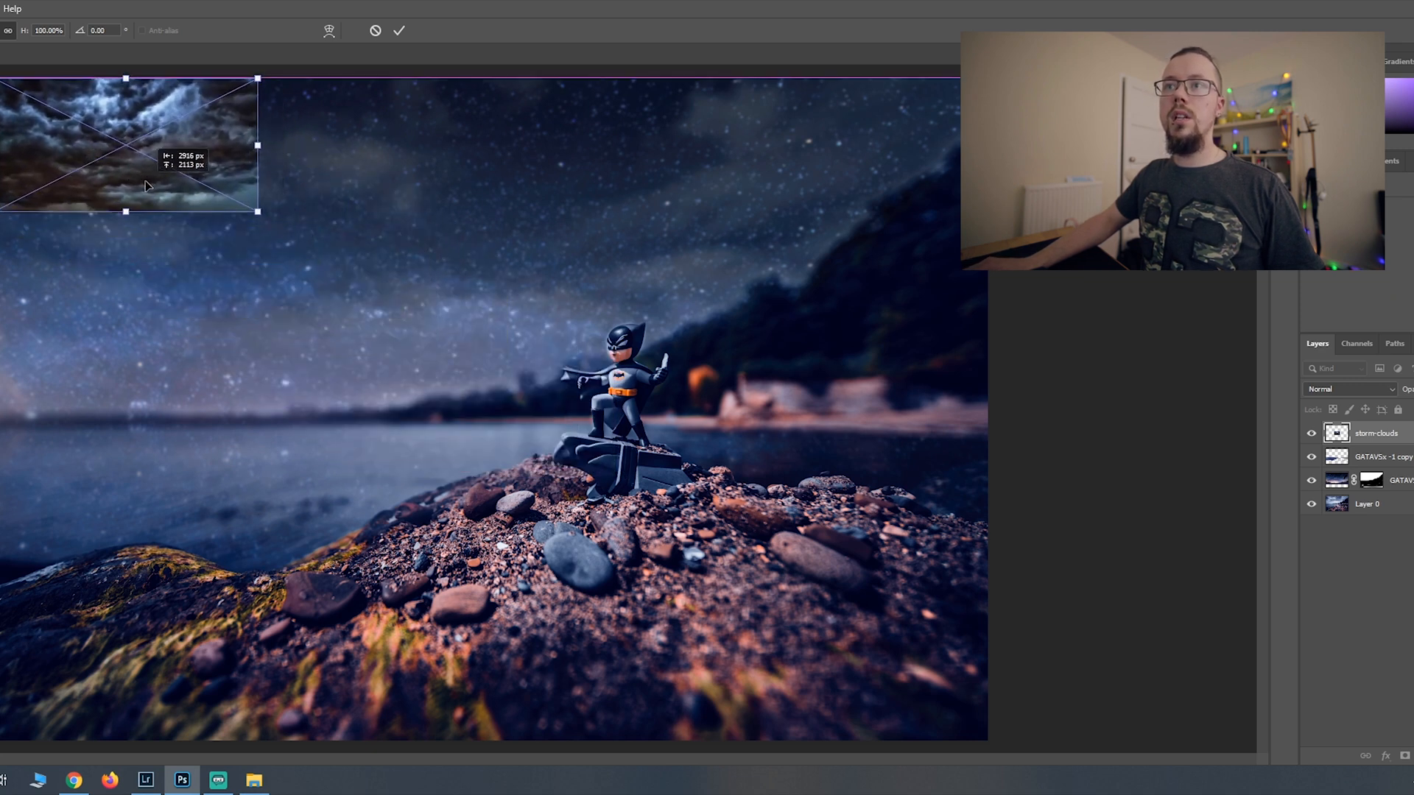
- Enlarge the storm clouds to span the photo's full width, nudge them into alignment and commit the placement
drag(258, 212, 1061, 439)
key(Left)
key(Left)
key(Left)
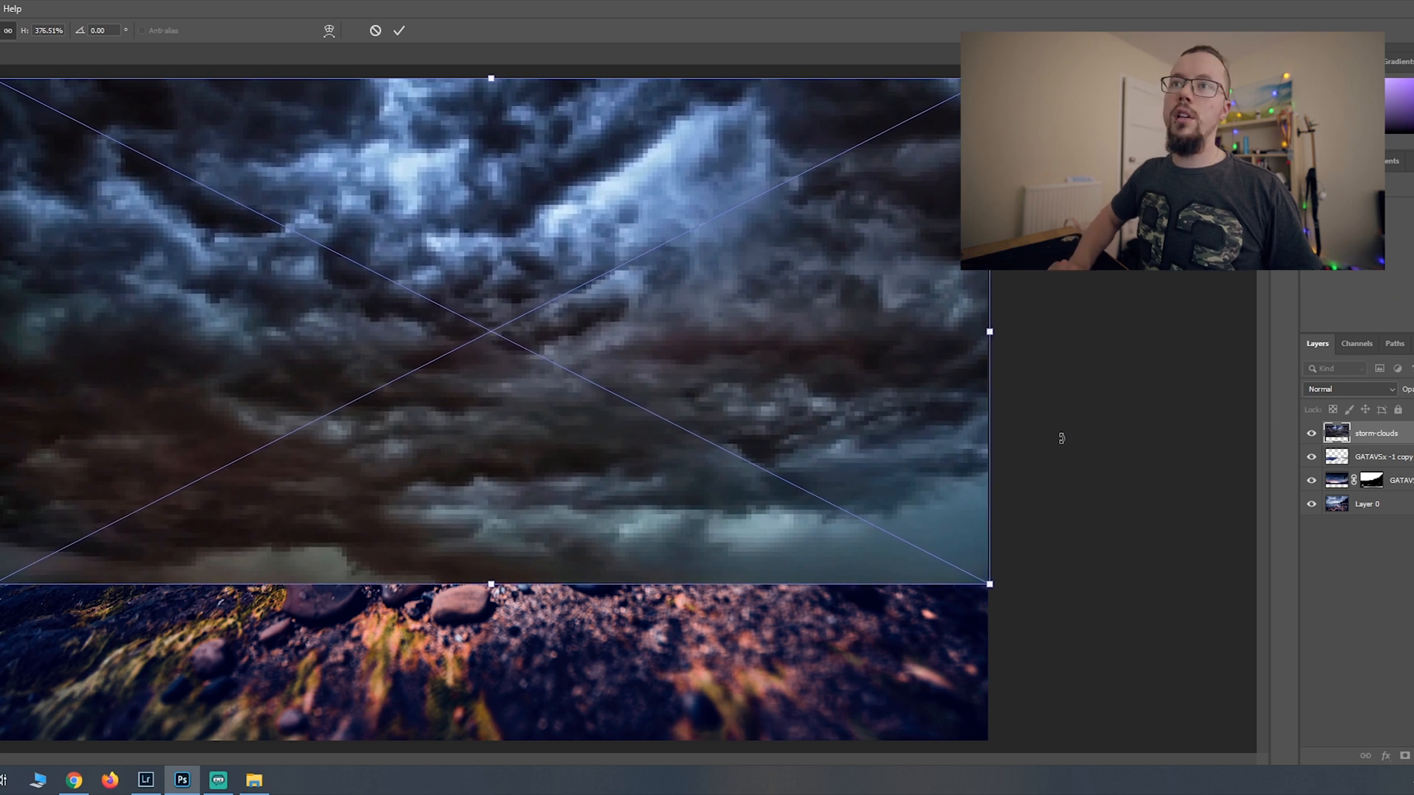
key(Up)
key(Up)
key(Up)
key(Up)
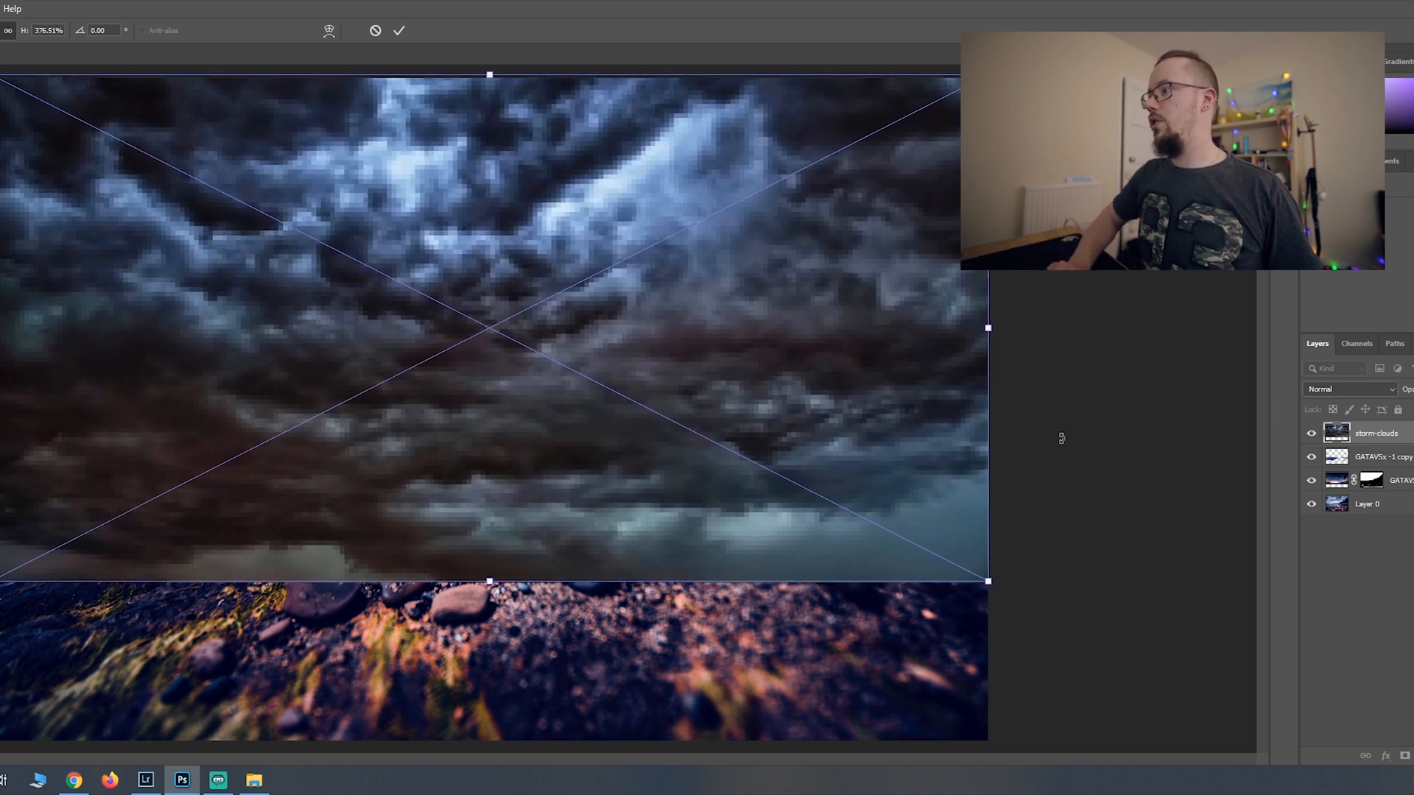
drag(991, 583, 995, 585)
key(Return)
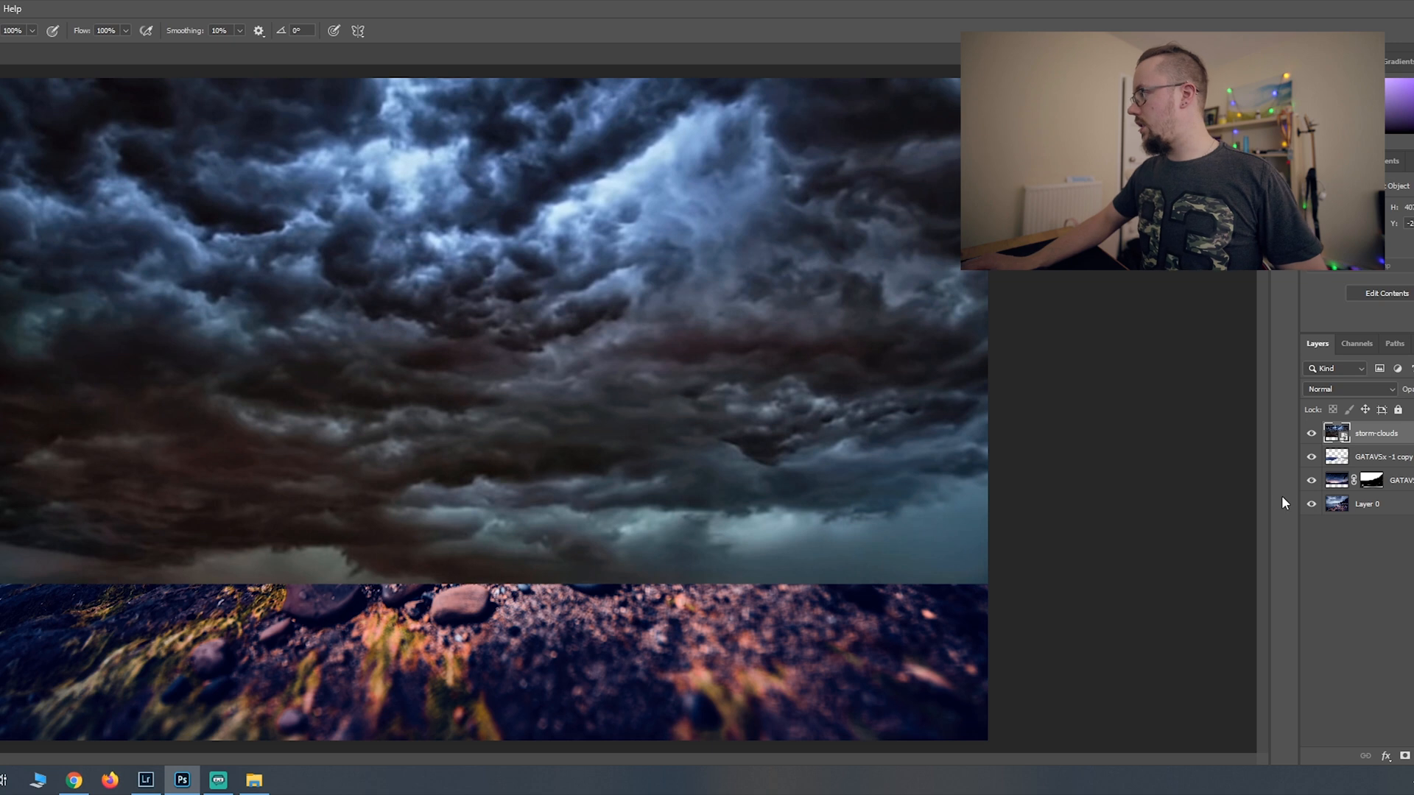
- Add a mask to the storm clouds layer and paint the clouds off the water and shore
key(e)
click(640, 341)
key(Return)
drag(1408, 390, 1391, 390)
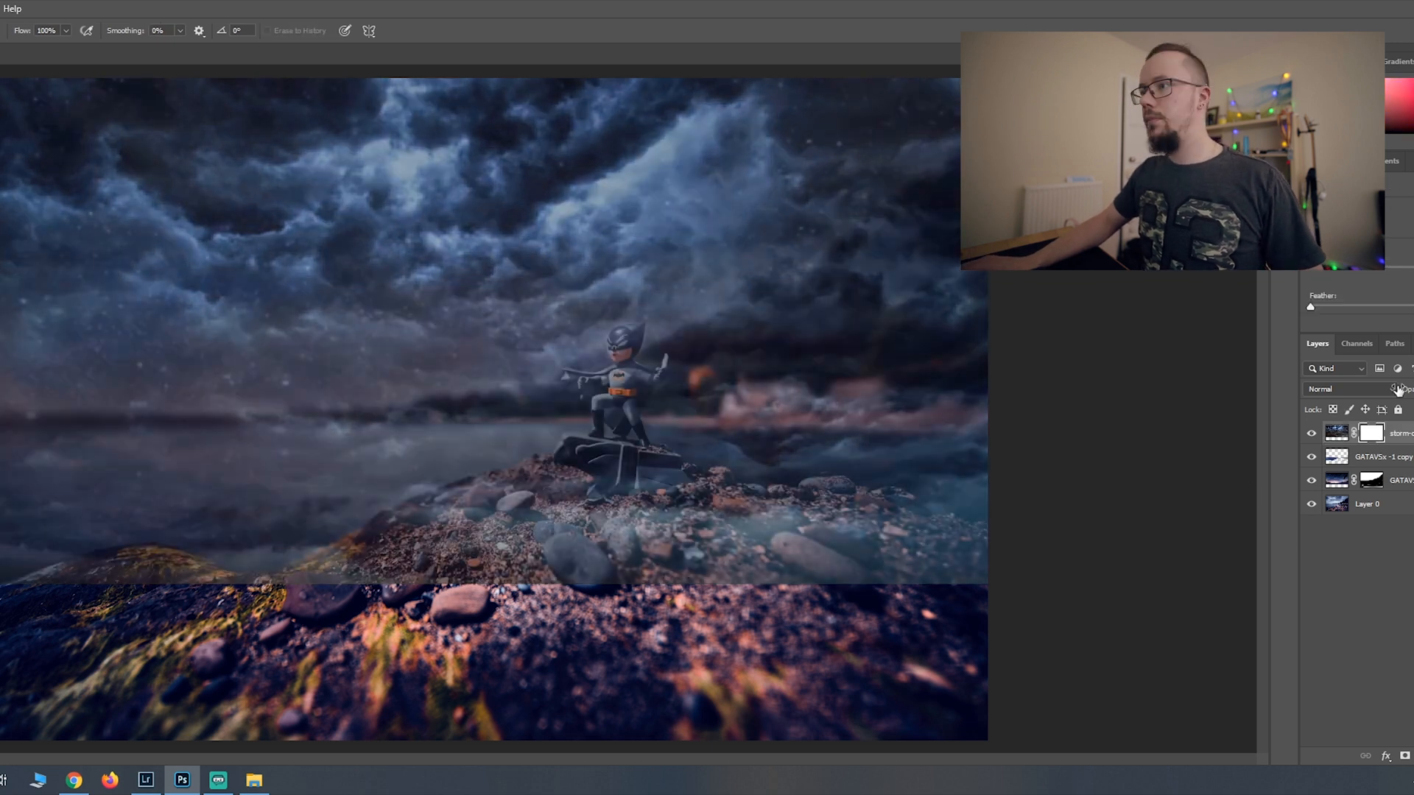
click(3, 416)
key(Return)
key(b)
mouse_move(184, 479)
mouse_down()
mouse_move(256, 527)
mouse_move(95, 625)
mouse_move(1009, 314)
mouse_move(603, 391)
mouse_move(930, 405)
mouse_up()
drag(1408, 390, 1411, 393)
- Mask the storm clouds off the Batman figure's head with a much smaller brush
scroll(621, 346, up, 6)
key(bracketleft)
key(bracketleft)
key(bracketleft)
key(bracketleft)
key(bracketleft)
key(bracketleft)
key(bracketleft)
key(bracketleft)
key(bracketleft)
key(bracketleft)
mouse_move(602, 243)
mouse_down()
mouse_move(757, 243)
mouse_move(745, 246)
mouse_up()
- Set the storm clouds layer's blending mode to Soft Light
scroll(745, 246, down, 6)
scroll(1374, 390, down, 6)
scroll(1374, 391, down, 7)
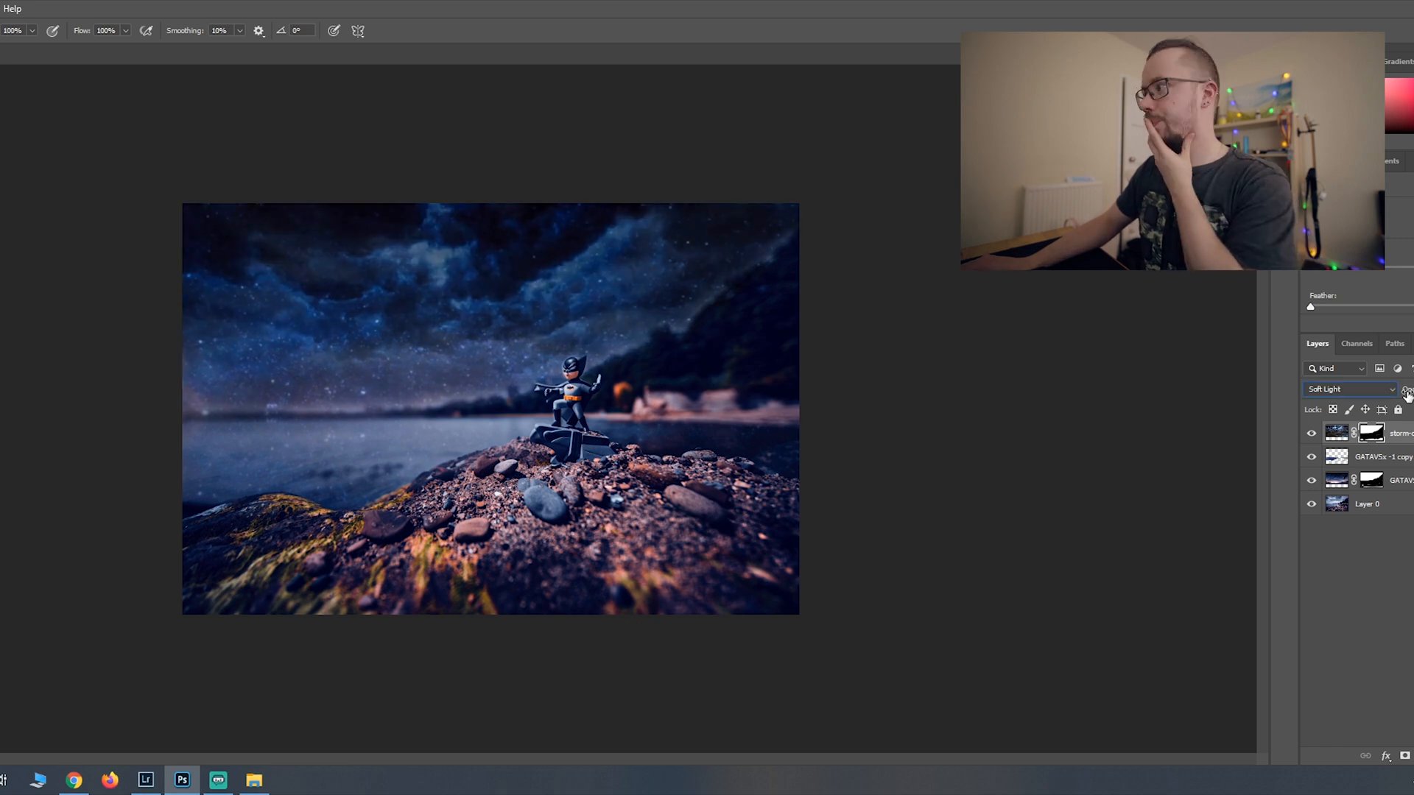
- Toggle the sky, reflection and cloud layers off and on to compare the composite with the toned photo
key(v)
click(1311, 480)
click(1311, 457)
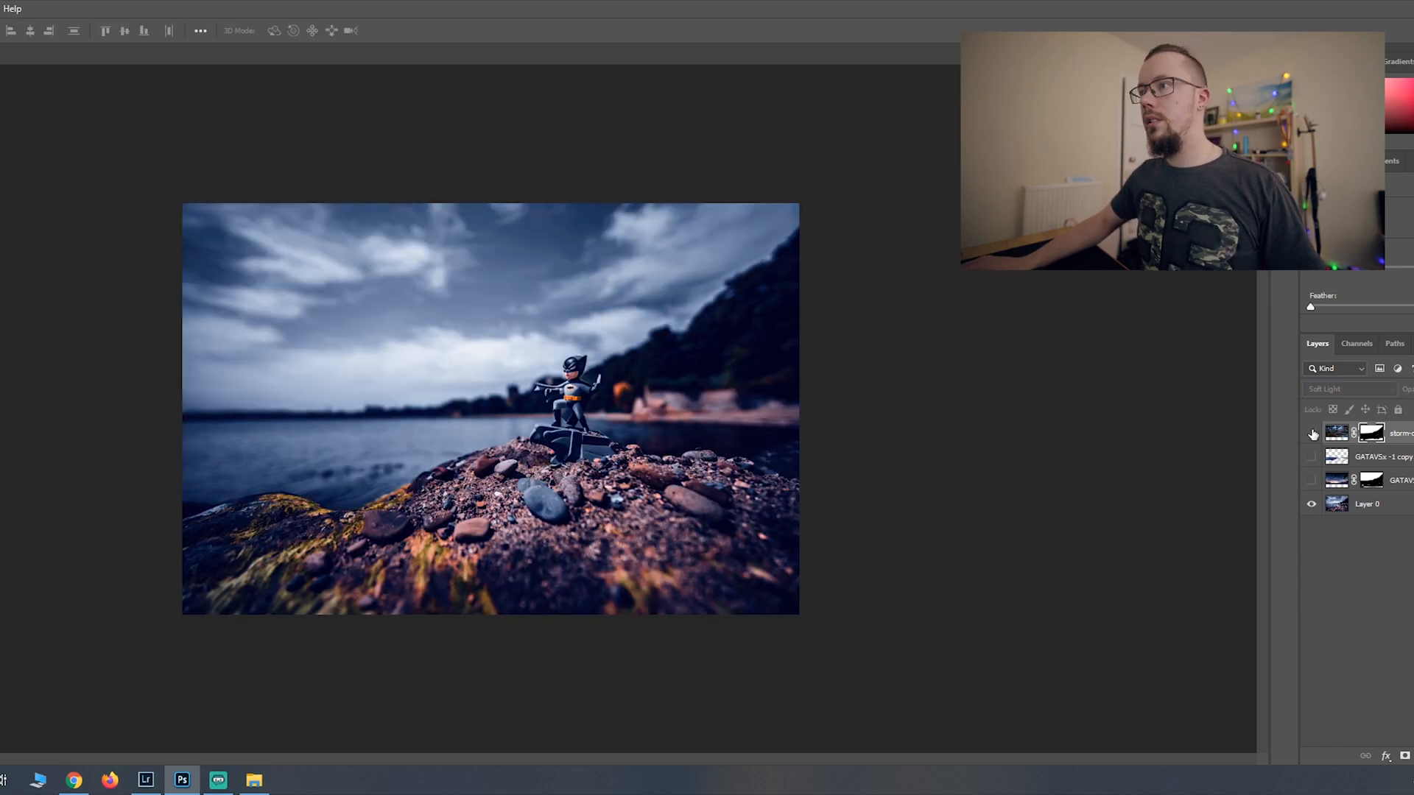
click(1311, 458)
click(1313, 461)
click(1313, 460)
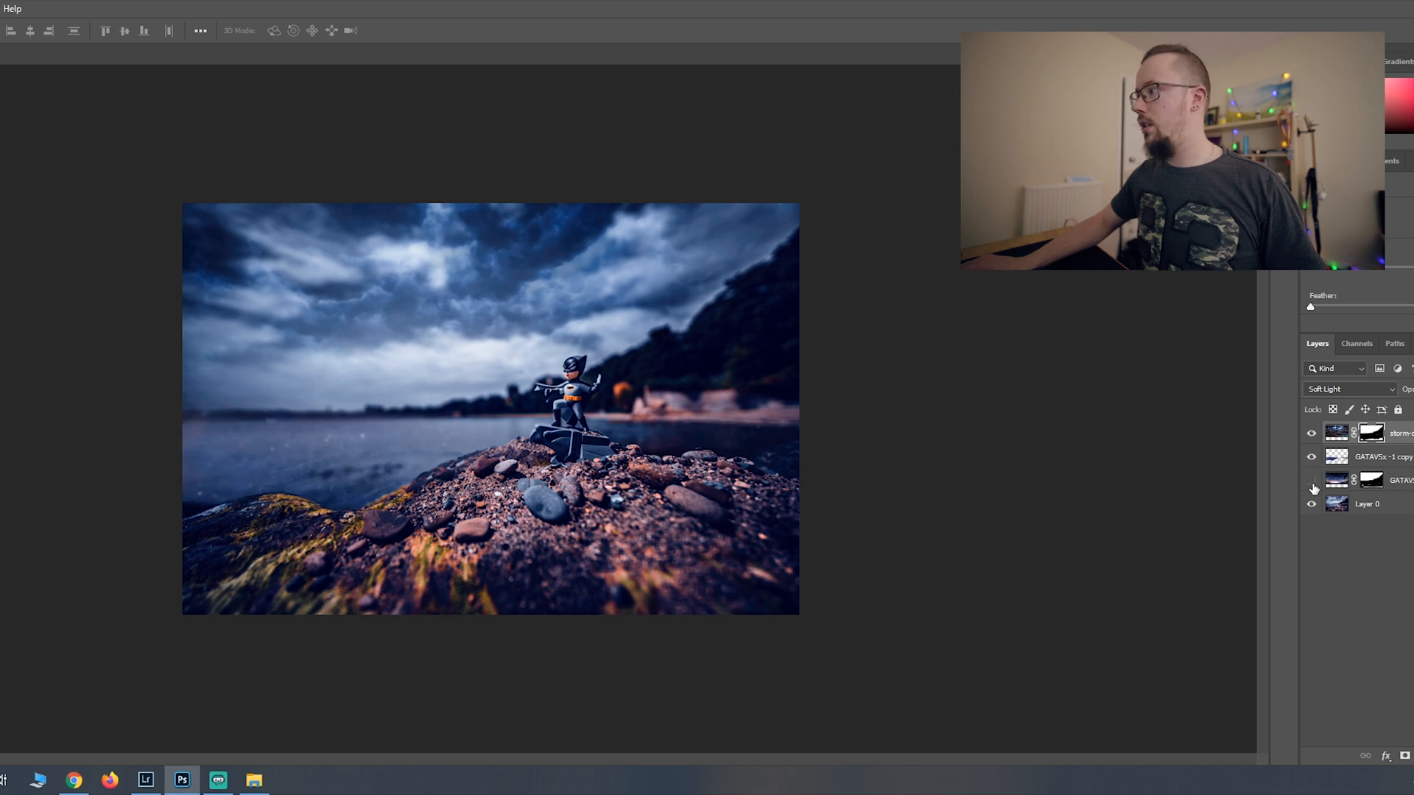
click(1311, 482)
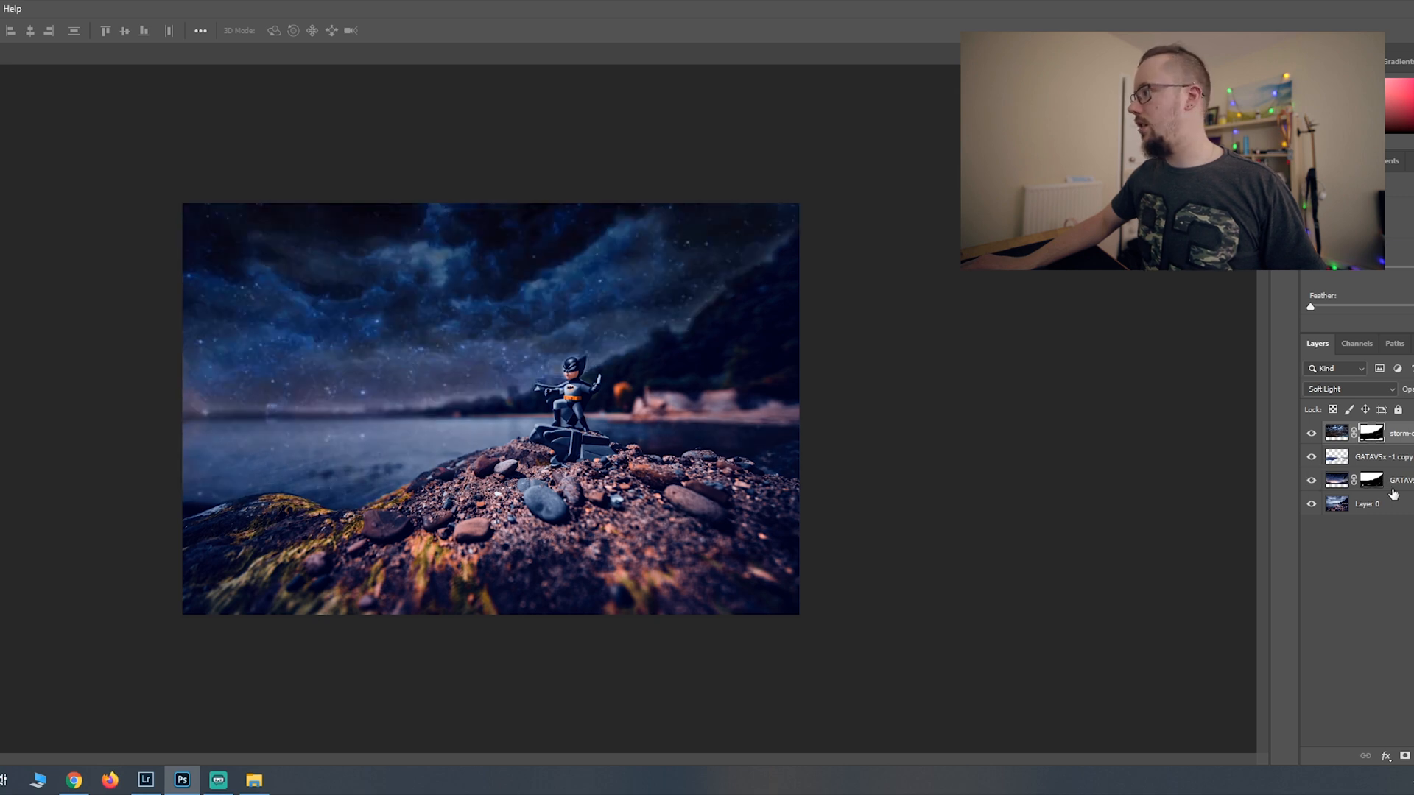
- Lower the starry sky layer's opacity to brighten the sky, and select the storm clouds layer
click(1337, 483)
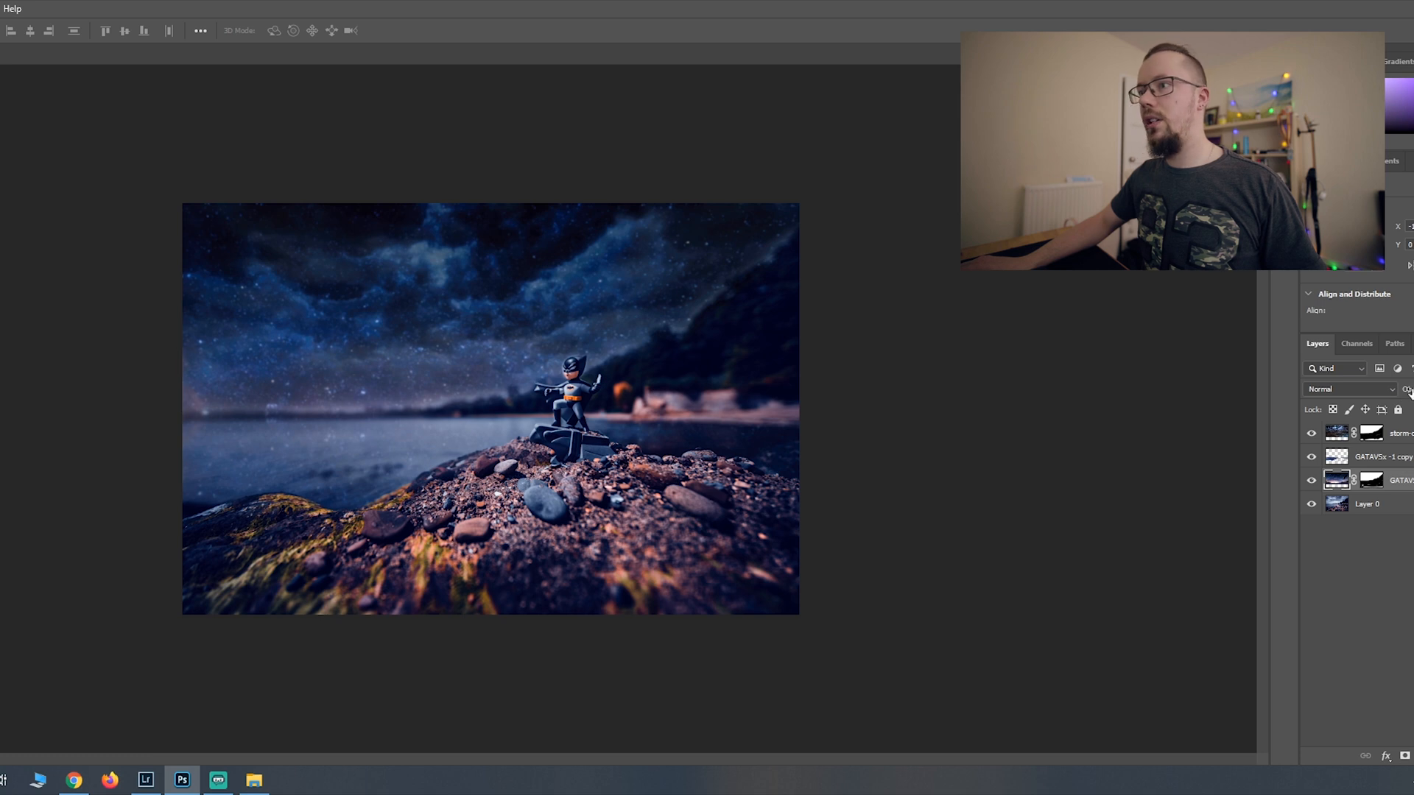
drag(1408, 392, 1406, 393)
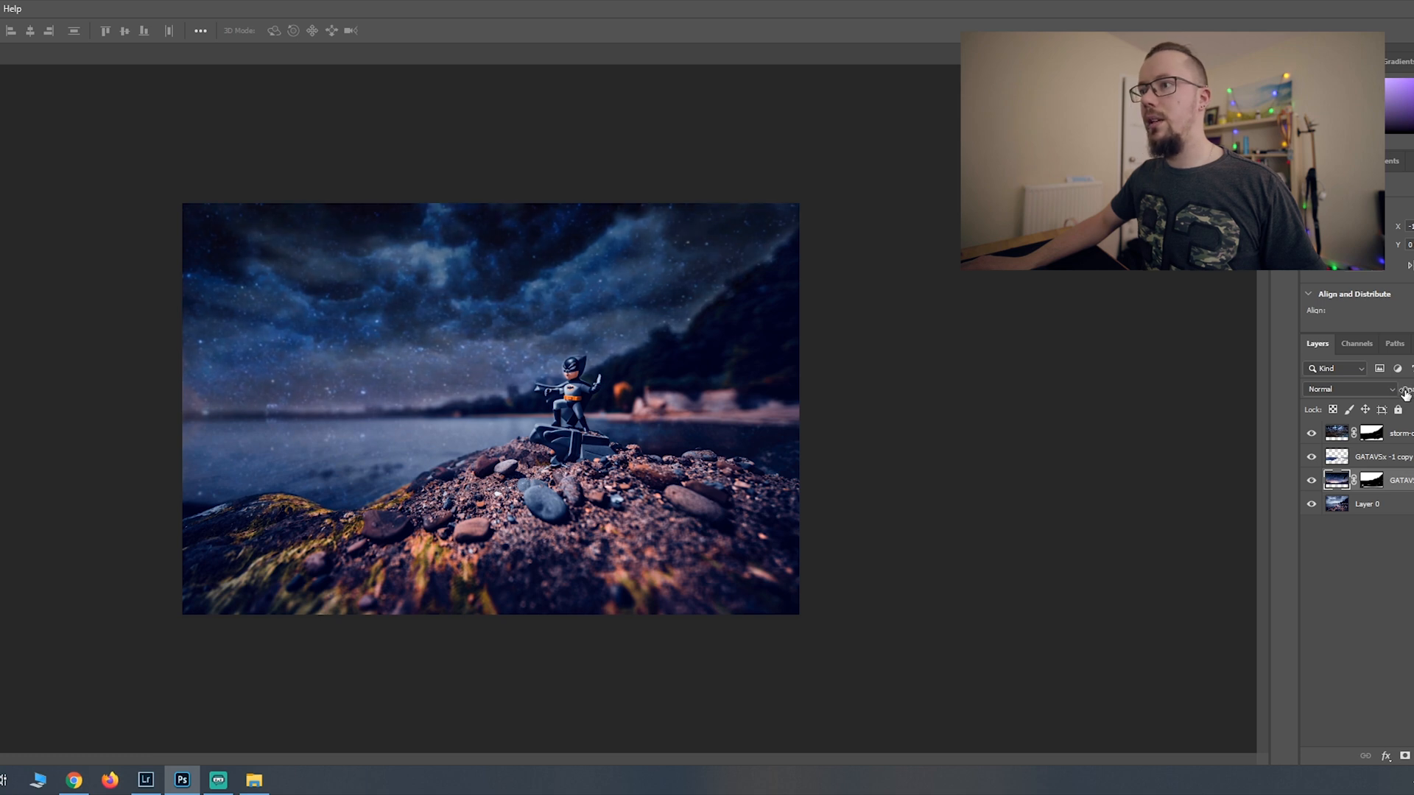
drag(1403, 394, 1297, 400)
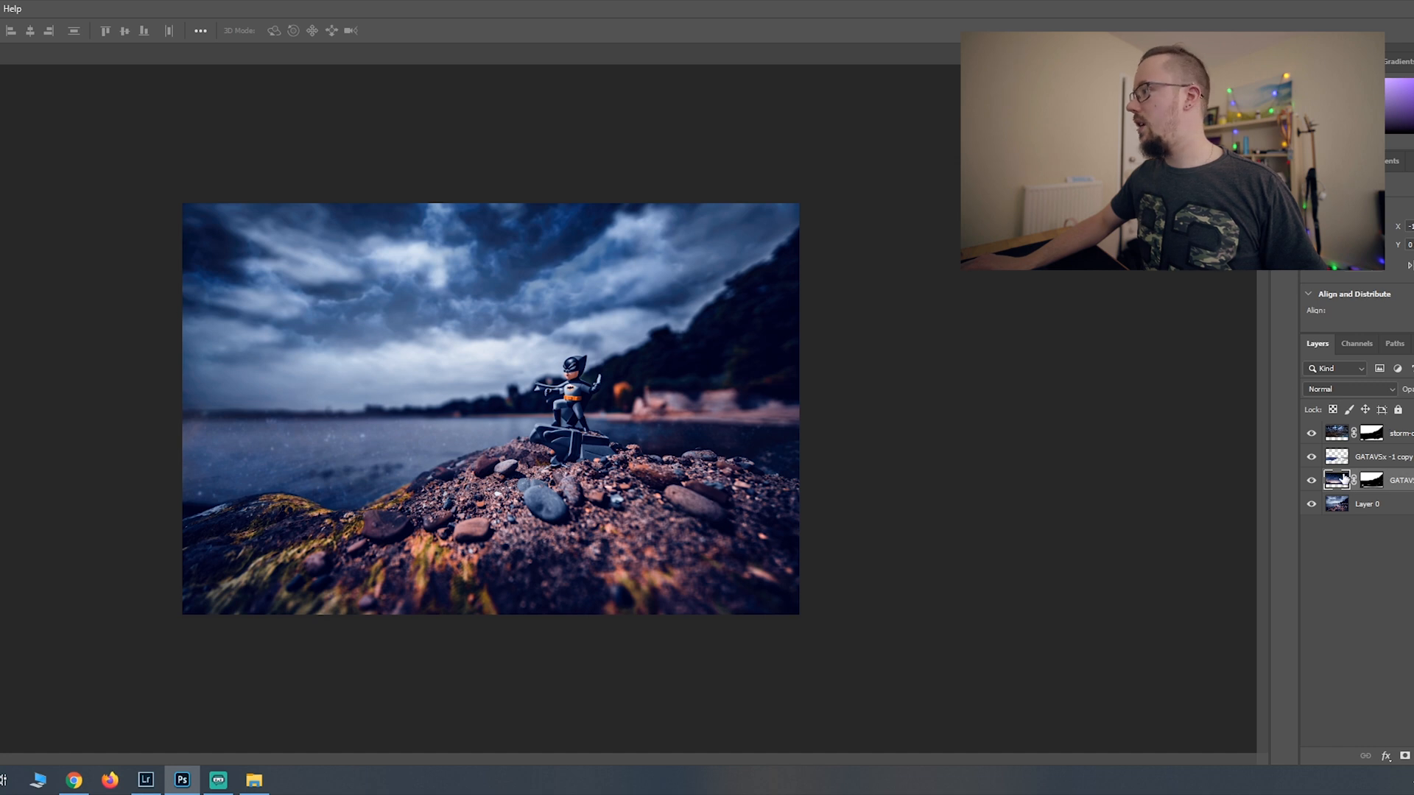
drag(1408, 391, 1413, 391)
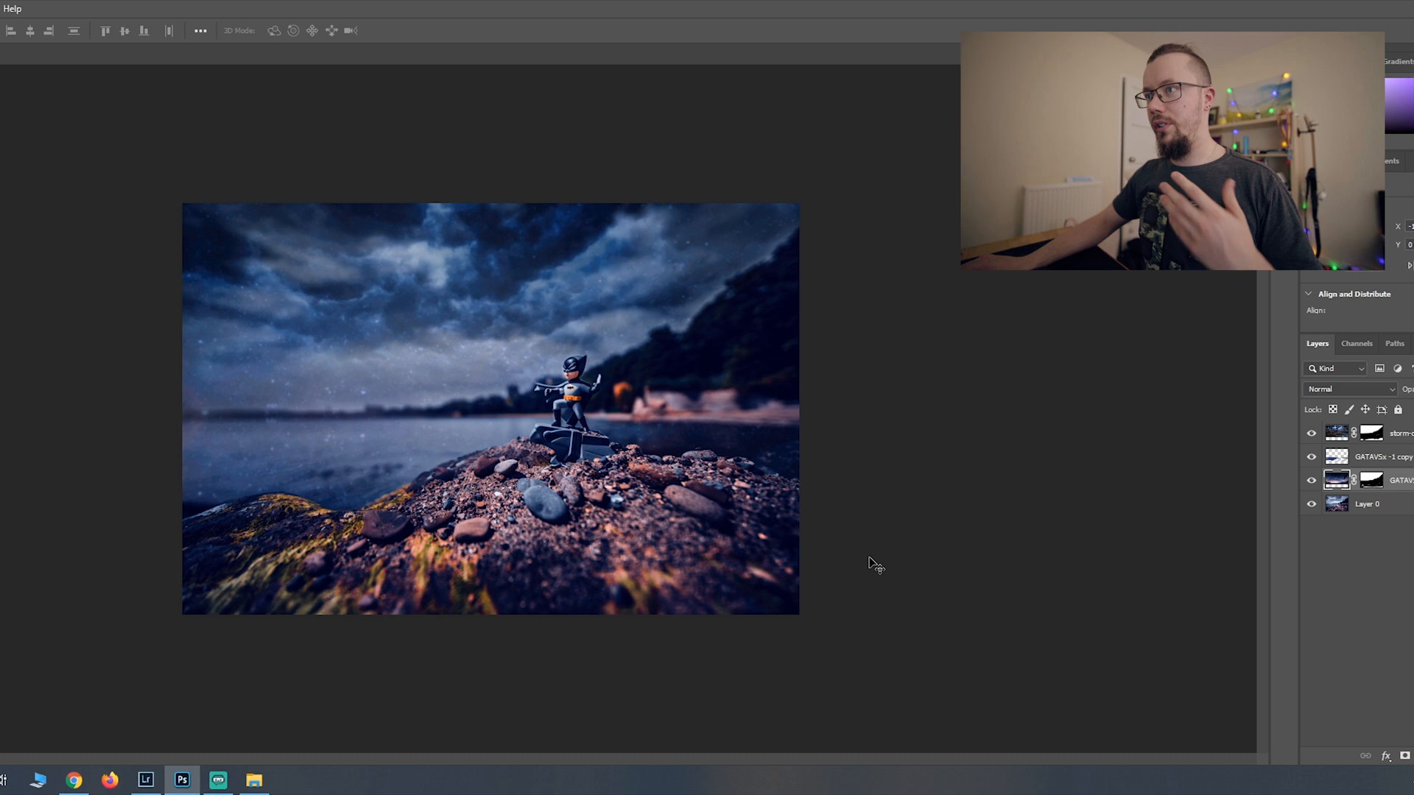
click(1335, 439)
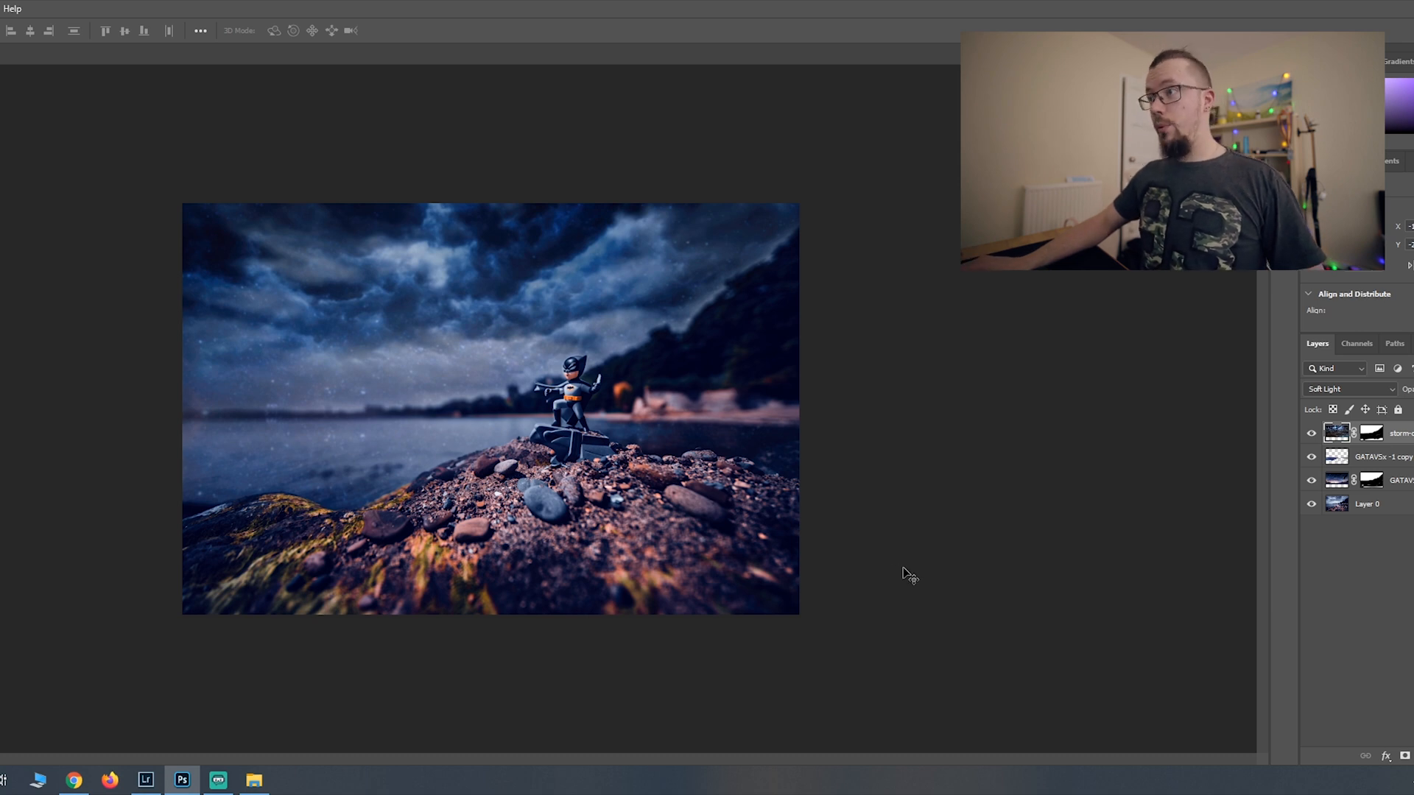
- Place the downloaded lightning_1280p image from the browser and position it in the sky above the horizon
key(alt+Tab)
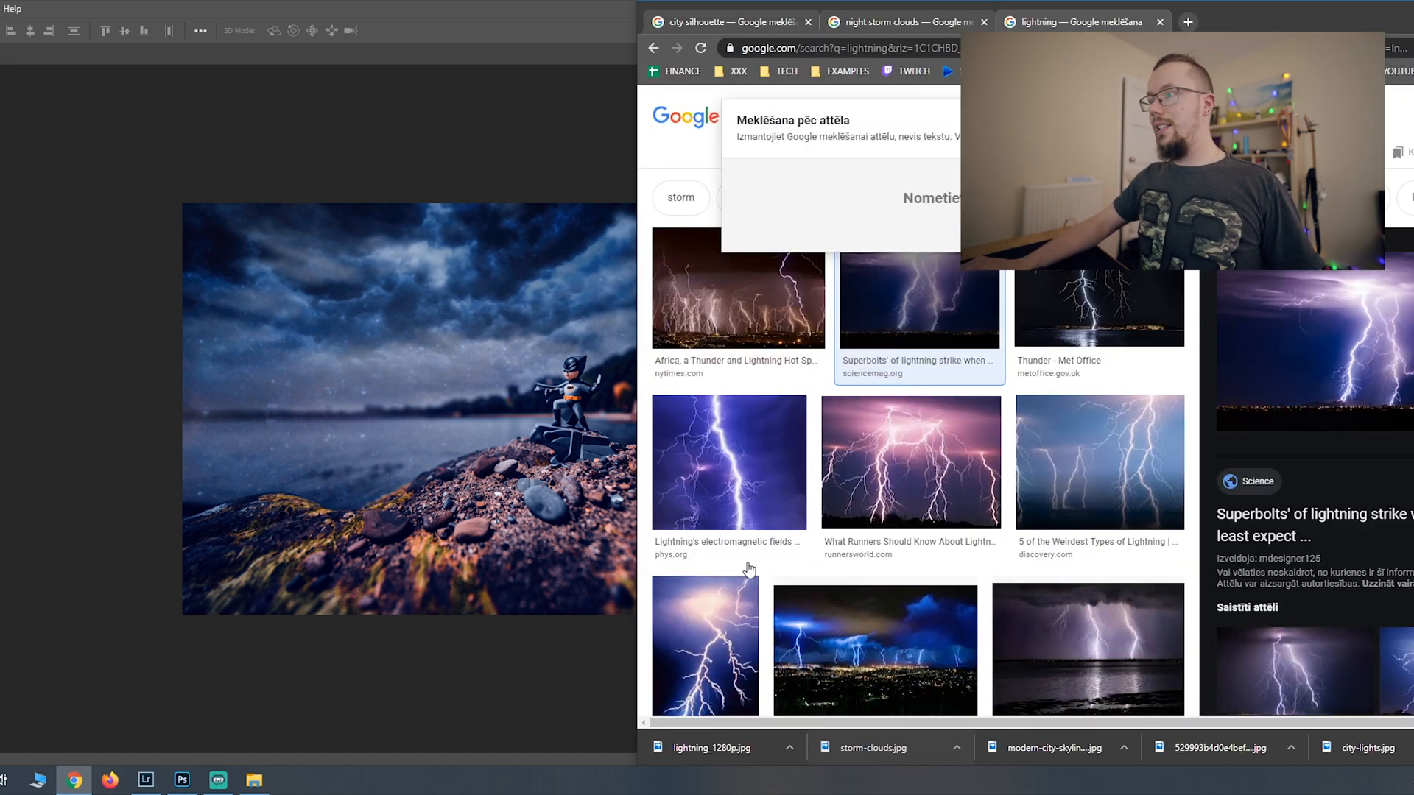
drag(711, 747, 418, 404)
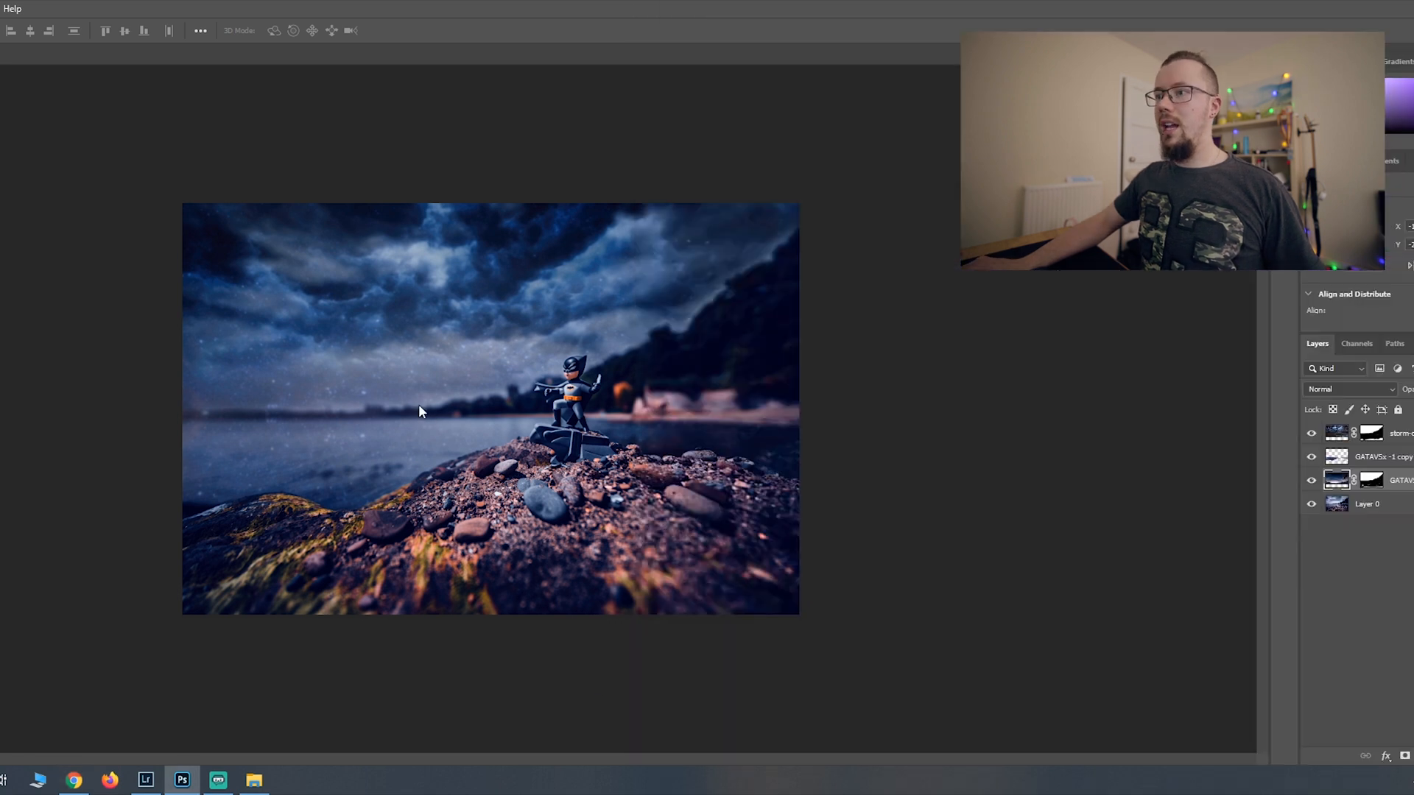
key(Return)
drag(551, 451, 485, 352)
- Delete the part of the lightning image below the horizon and set its blending mode to Lighten
key(m)
drag(218, 415, 581, 500)
key(Delete)
key(ctrl+d)
scroll(1385, 394, down, 8)
scroll(1385, 395, down, 1)
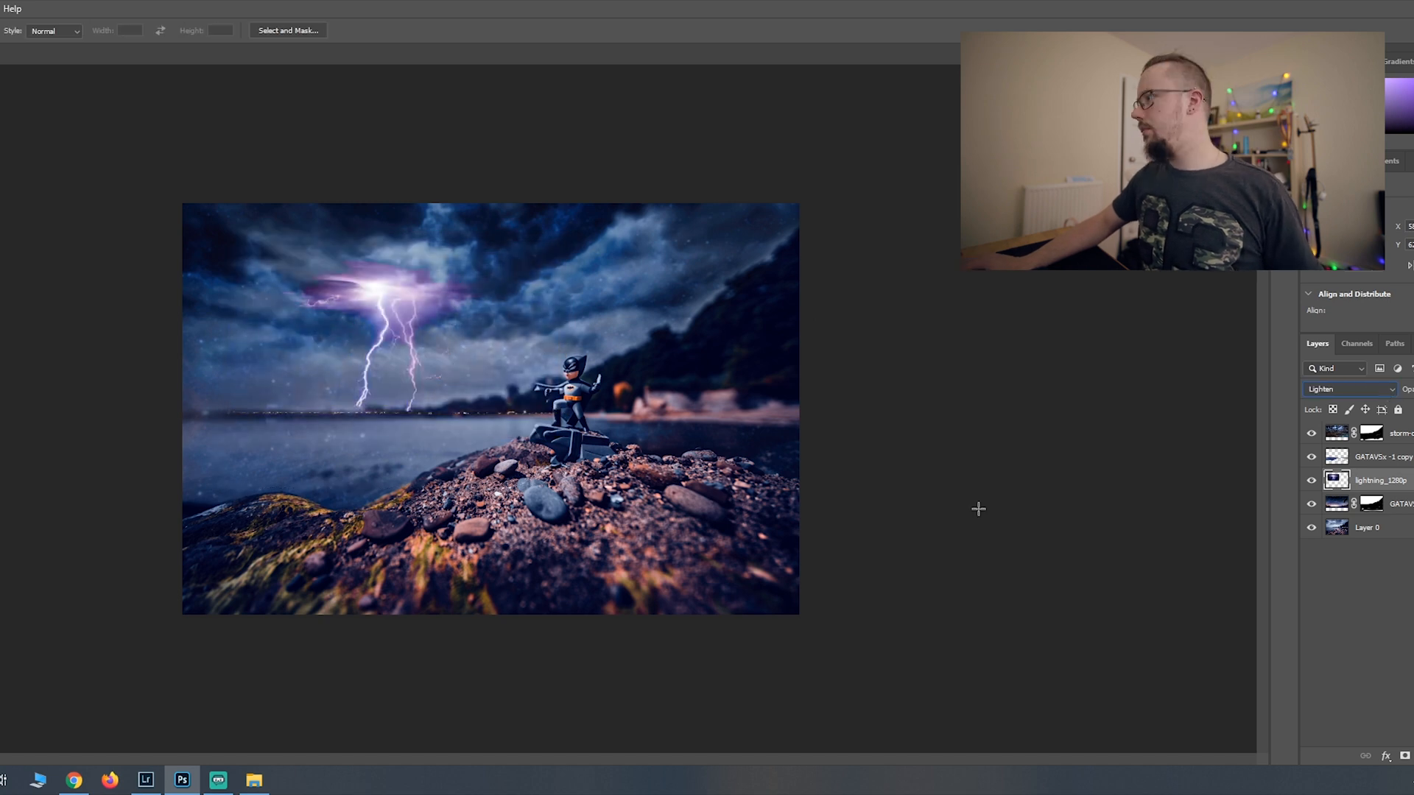
- Bring the lightning layer to the top of the layer stack and set its blending mode to Color Dodge
key(v)
click(1391, 433)
drag(400, 295, 403, 326)
key(ctrl+z)
key(ctrl+shift+])
scroll(1370, 388, up, 6)
scroll(1371, 389, down, 8)
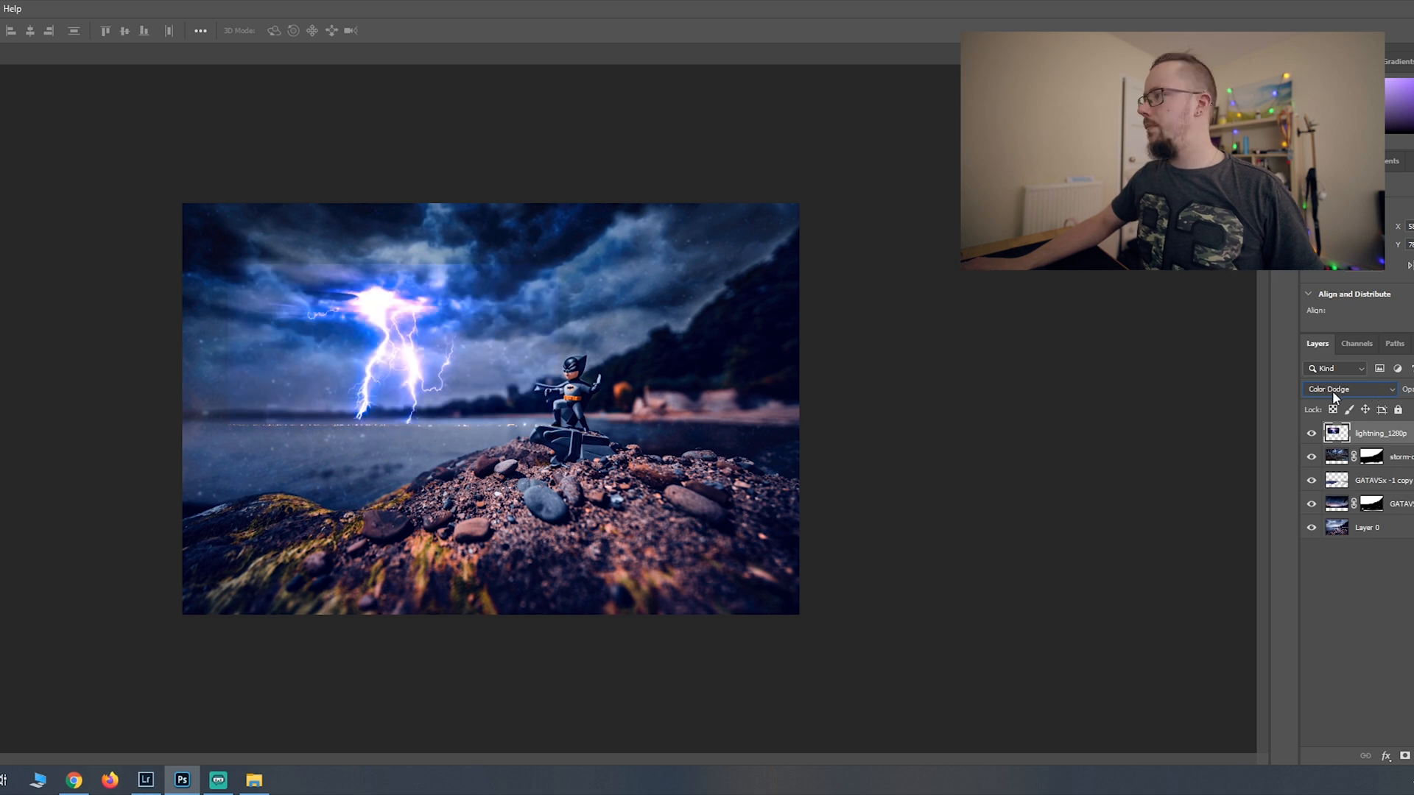
scroll(1332, 390, down, 6)
scroll(1333, 390, up, 6)
- Reposition the lightning over the distant shoreline and flip it horizontally
drag(391, 328, 364, 300)
key(ctrl+t)
right_click(337, 312)
click(442, 561)
key(Return)
- Shift the lightning's hue from purple toward blue with Hue/Saturation
key(ctrl+u)
drag(887, 304, 817, 305)
key(Return)
- Add a mask to the lightning layer, paint away its excess glow and horizon line, and slightly lower its opacity
click(1404, 756)
key(b)
drag(401, 250, 236, 497)
scroll(413, 405, up, 7)
drag(171, 406, 294, 401)
scroll(294, 401, down, 6)
click(1335, 433)
drag(1405, 391, 1397, 393)
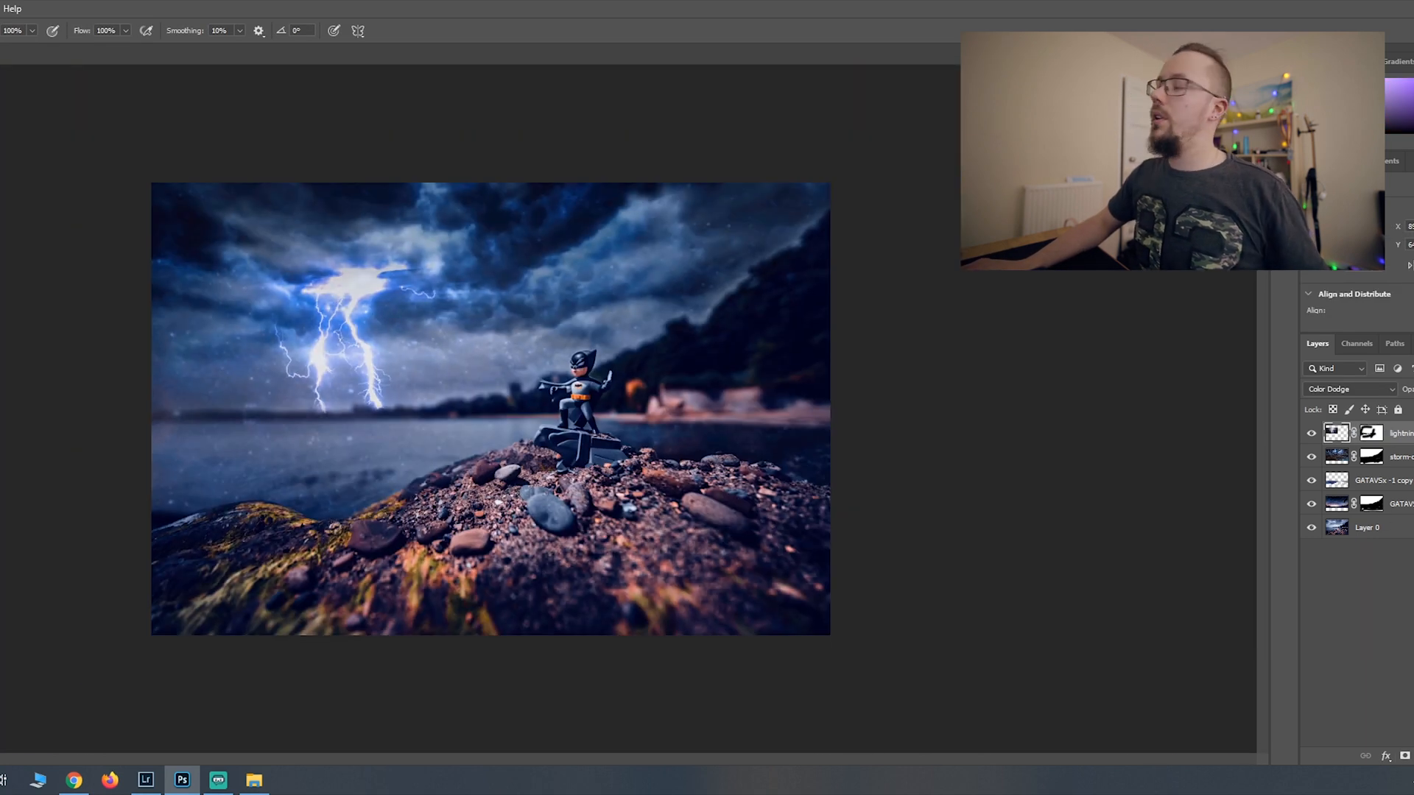
- Duplicate the lightning layer with its mask and mirror the copy vertically below the horizon as a water reflection
right_click(1408, 436)
click(1395, 234)
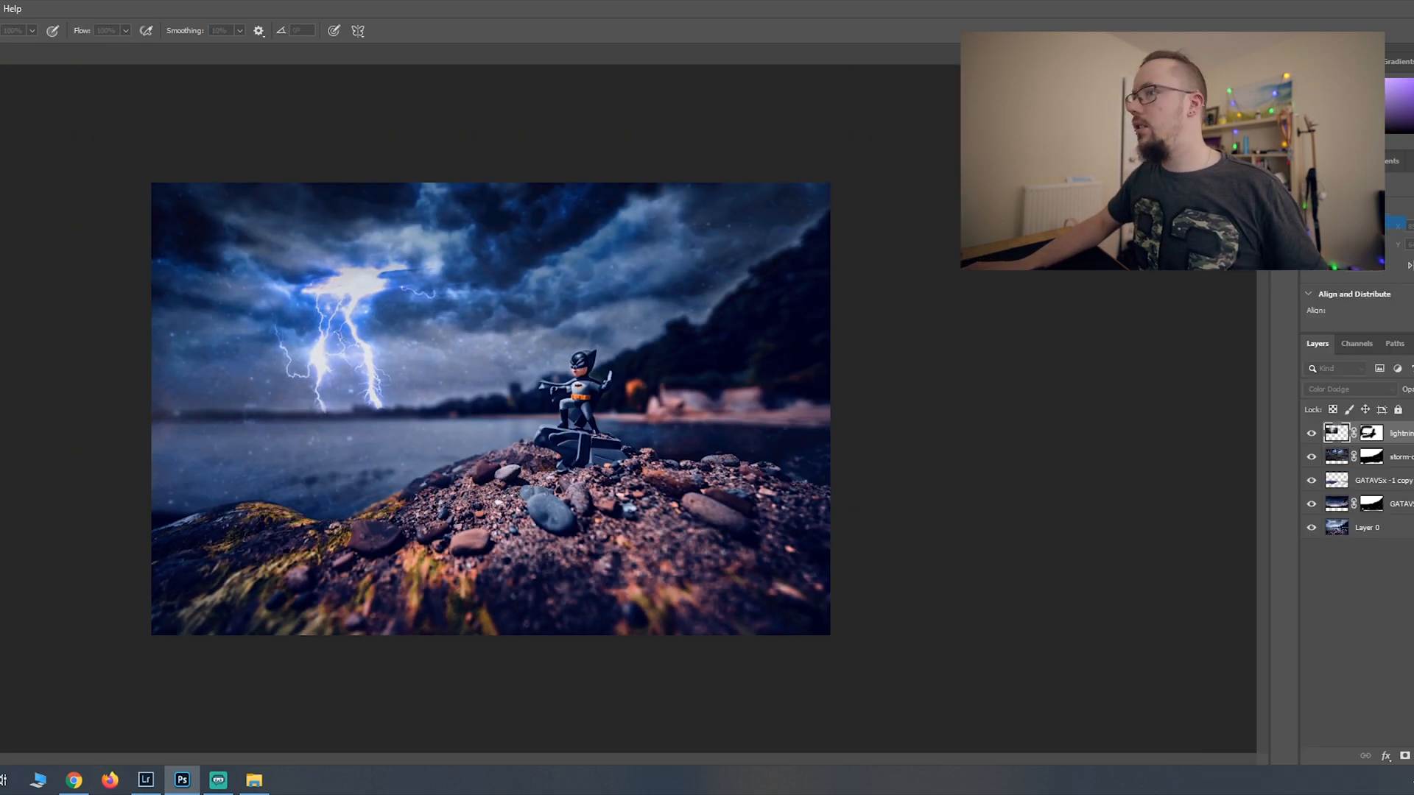
click(746, 219)
key(ctrl+t)
drag(341, 240, 320, 634)
key(Return)
- Paint on the mirrored lightning's mask with an enlarged brush to remove its glow from the foreground rocks
key(b)
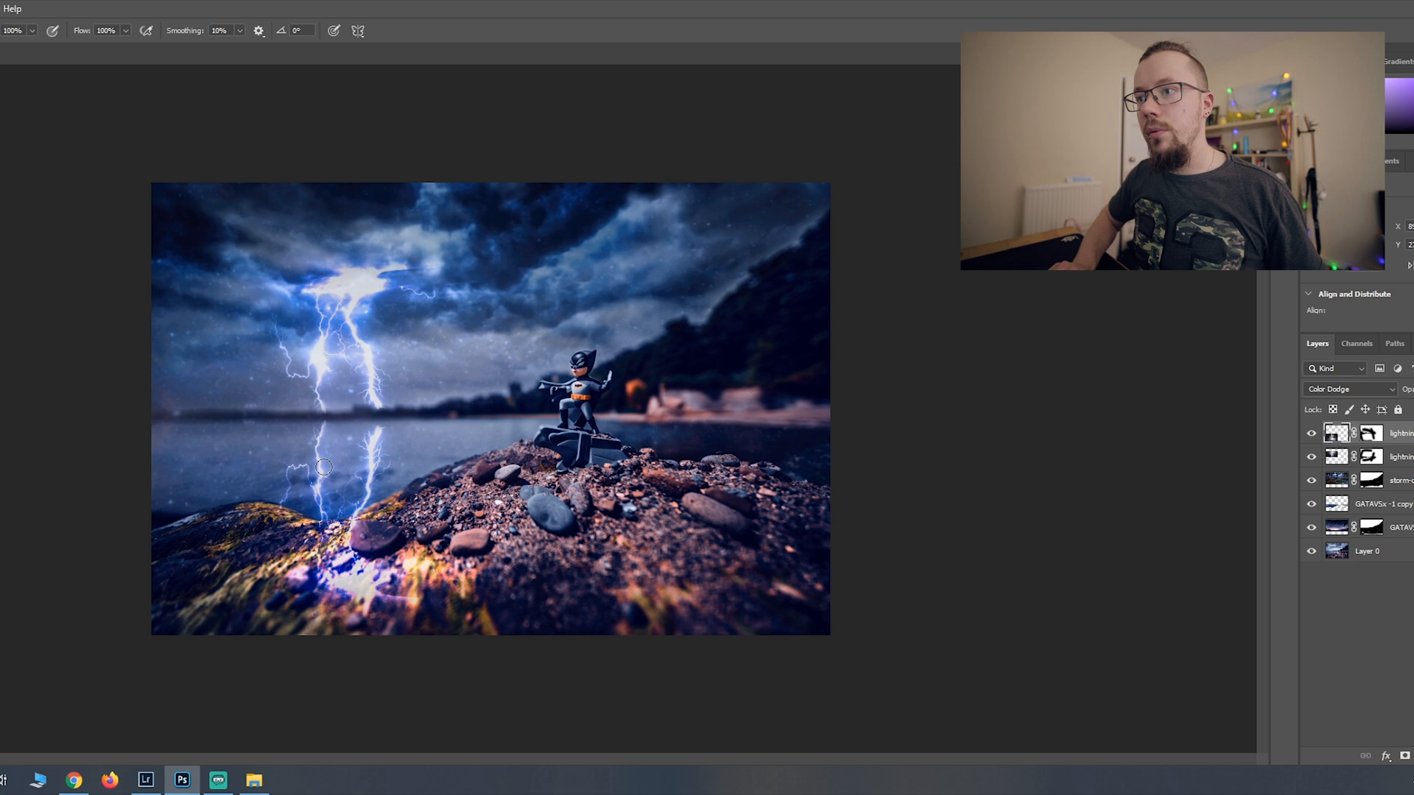
key(v)
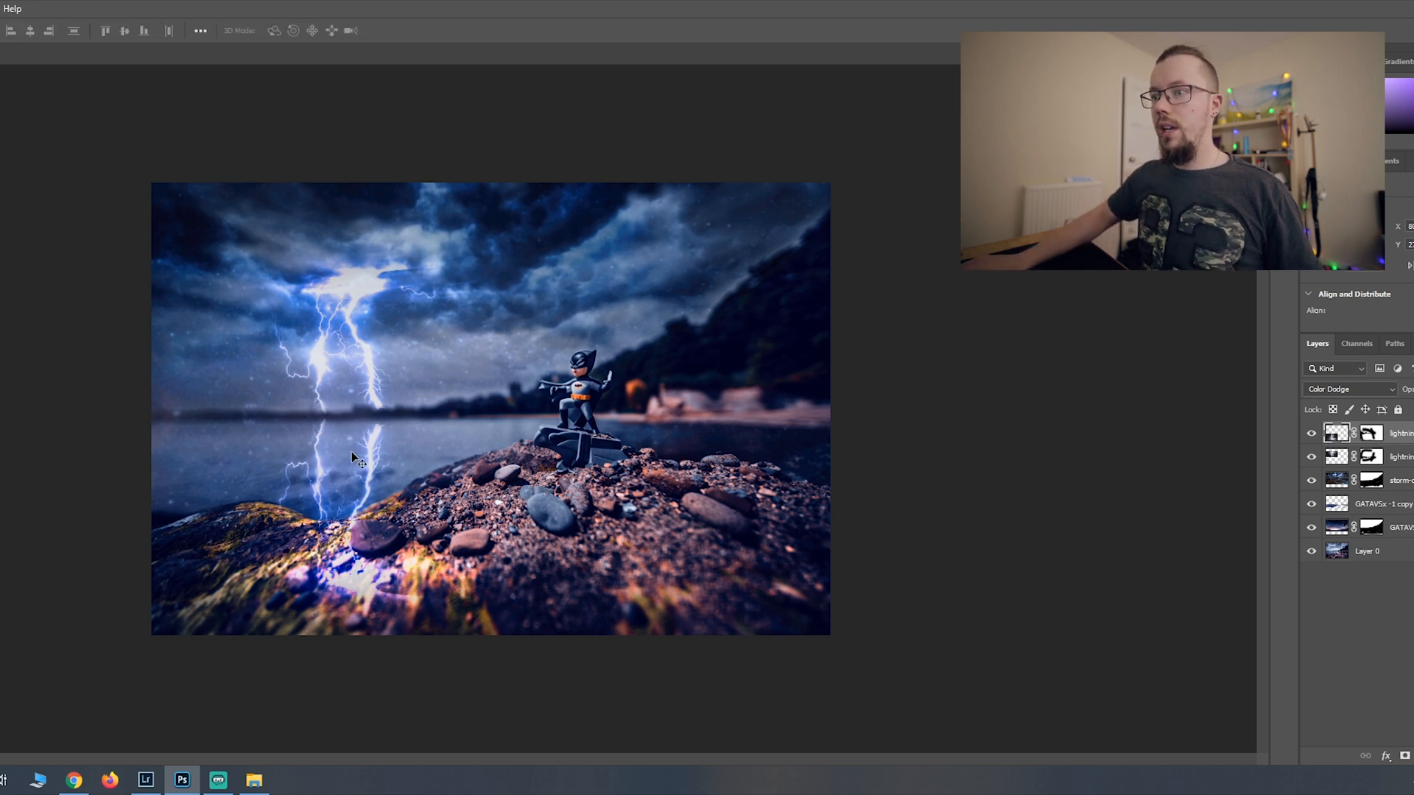
key(e)
click(1369, 434)
key(b)
drag(295, 598, 458, 595)
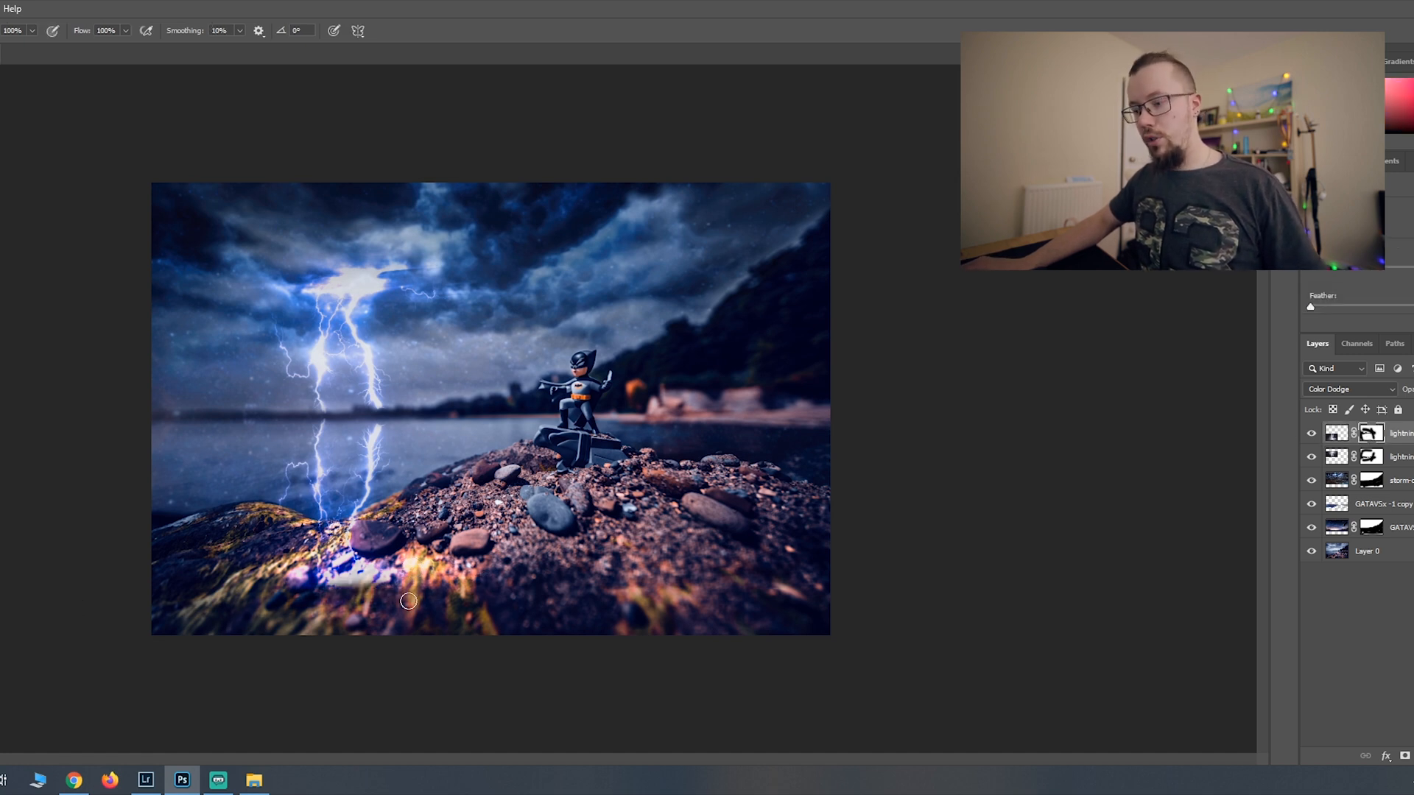
key(bracketright)
key(bracketright)
key(bracketright)
key(bracketright)
key(bracketright)
key(bracketright)
key(bracketright)
mouse_move(524, 595)
mouse_down()
mouse_move(326, 593)
mouse_move(267, 570)
mouse_up()
- Refine the lightning reflection's mask along the rock edge with a smaller brush and lower the reflection layer's opacity
key(bracketleft)
key(bracketleft)
key(bracketleft)
mouse_move(367, 545)
mouse_down()
mouse_move(289, 535)
mouse_move(374, 531)
mouse_up()
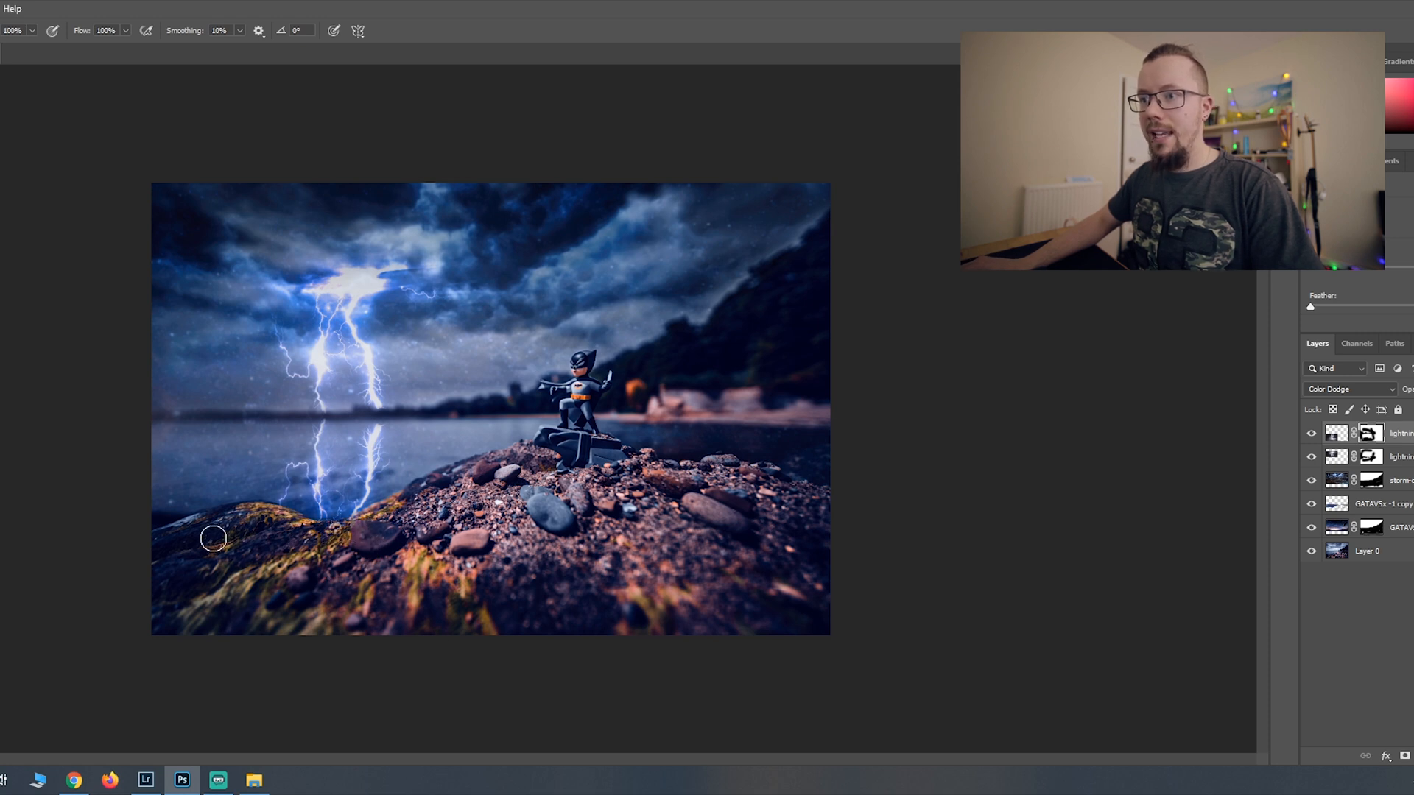
drag(1408, 392, 1354, 394)
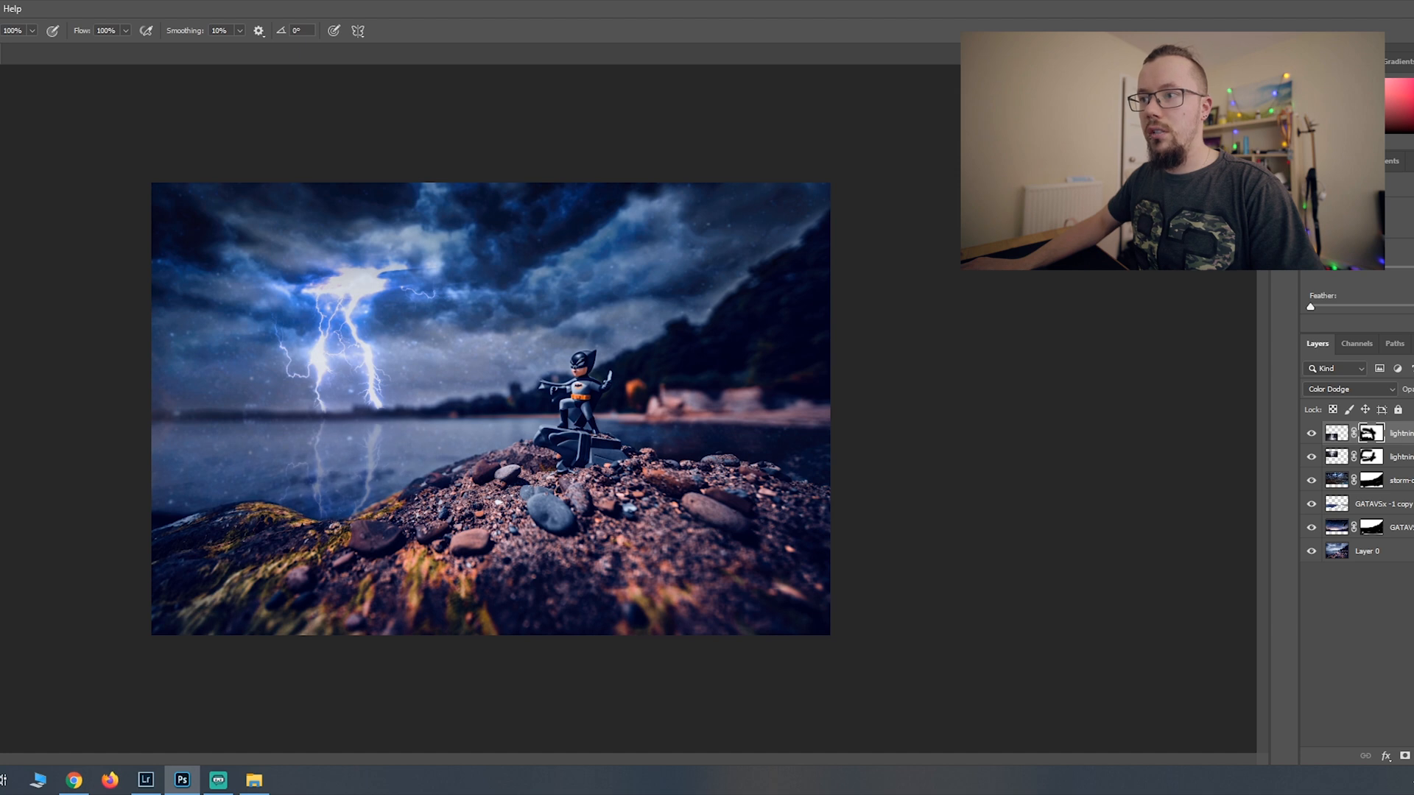
key(ctrl+minus)
key(ctrl+minus)
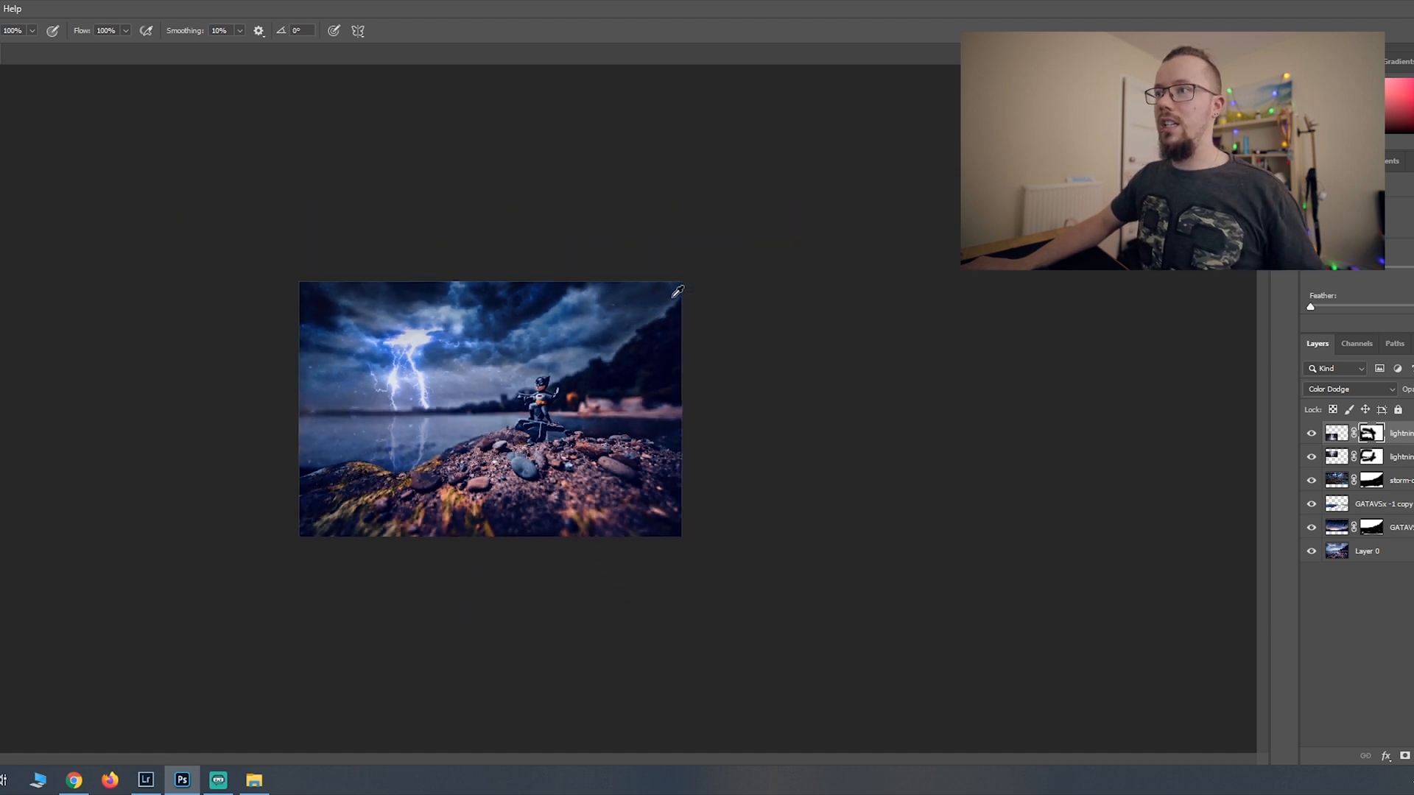
key(ctrl+plus)
key(ctrl+plus)
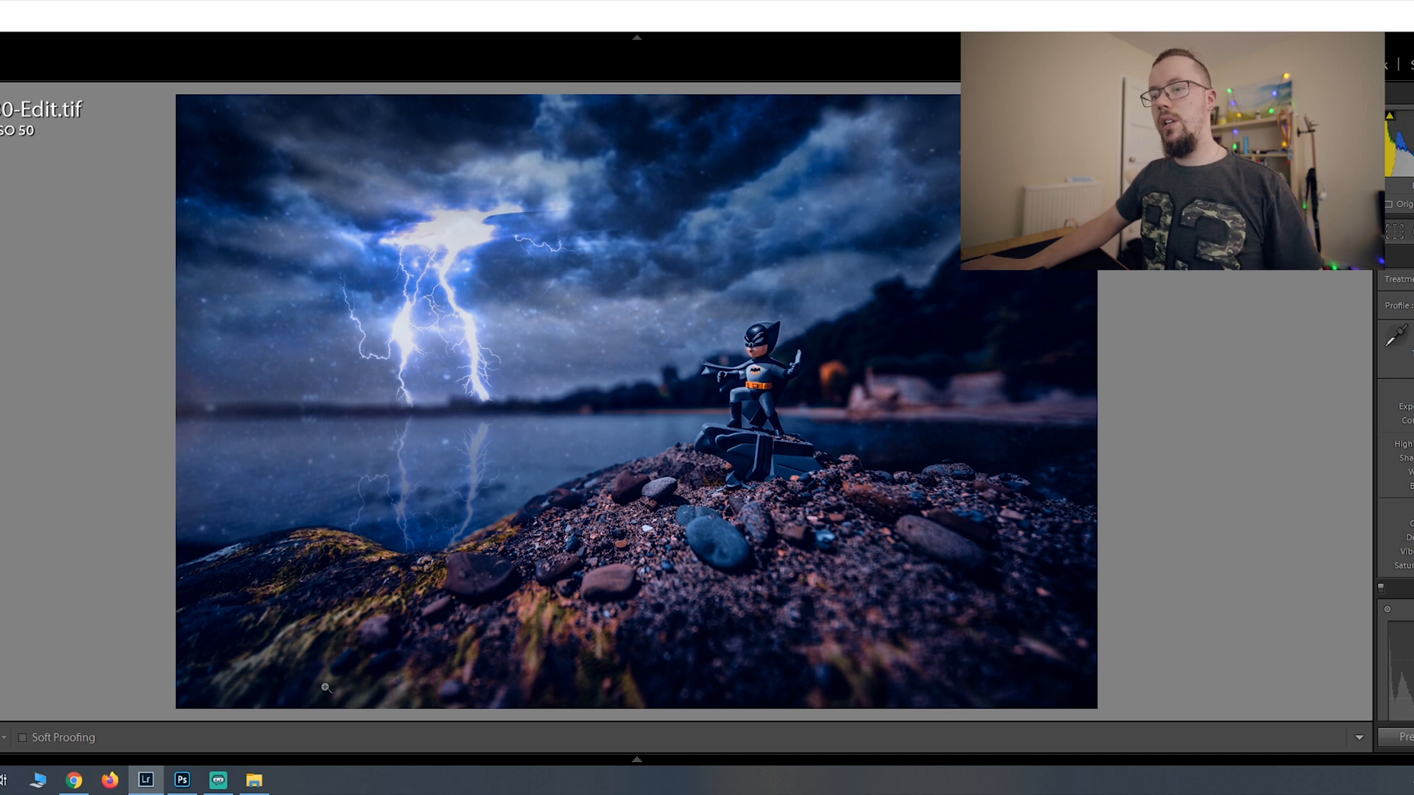
- Return to Photoshop and soften the lightning in the sky by reapplying the last-used filter to its layer
click(181, 780)
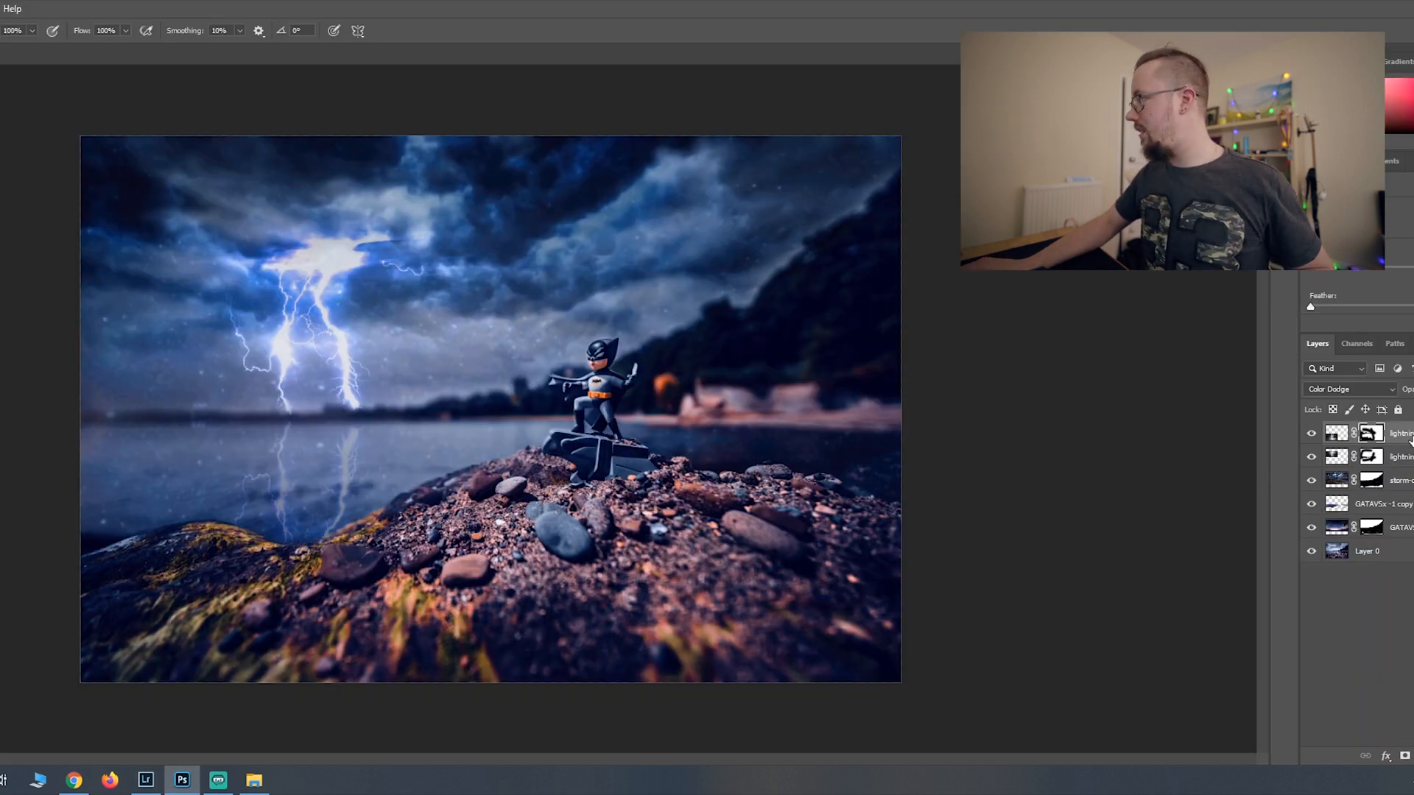
click(1330, 457)
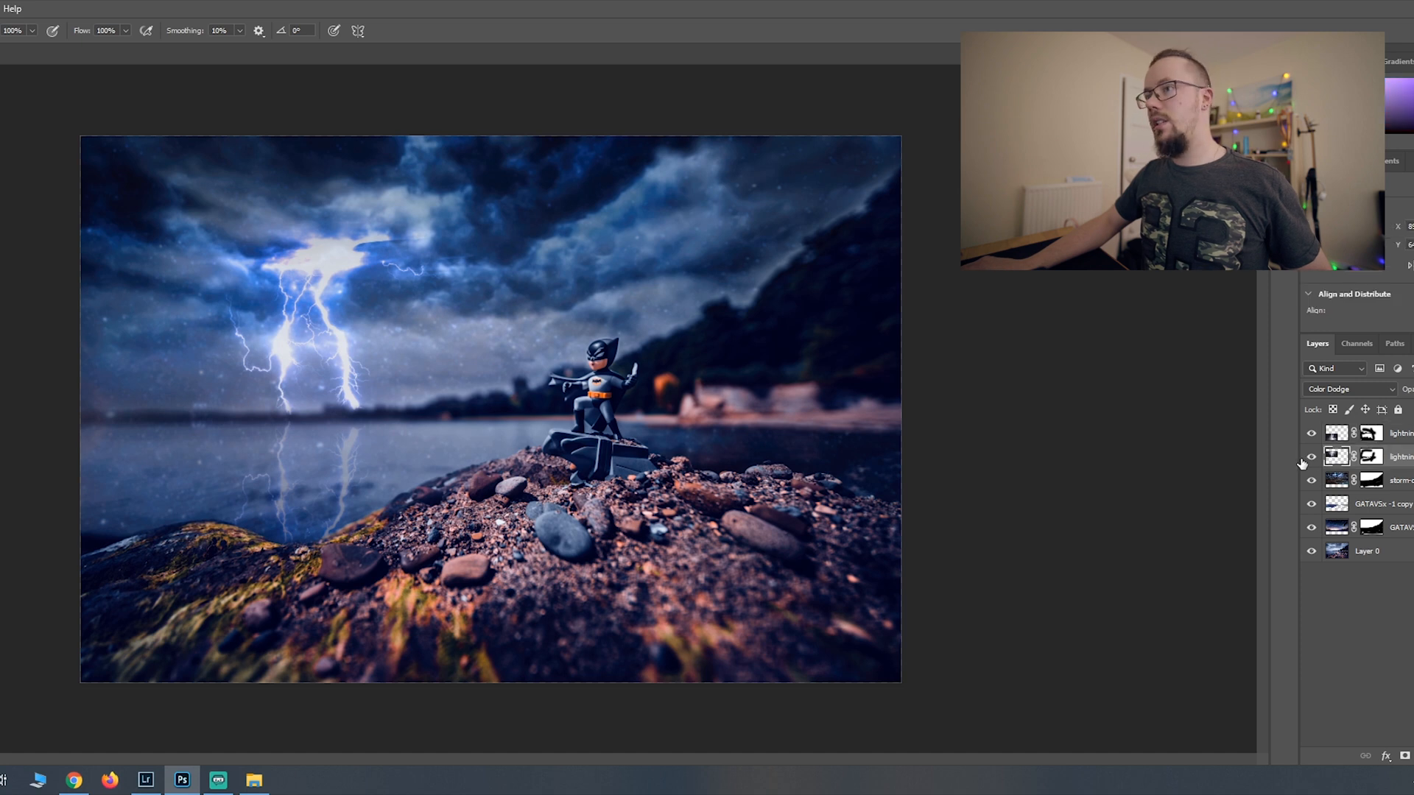
click(1310, 458)
click(1309, 458)
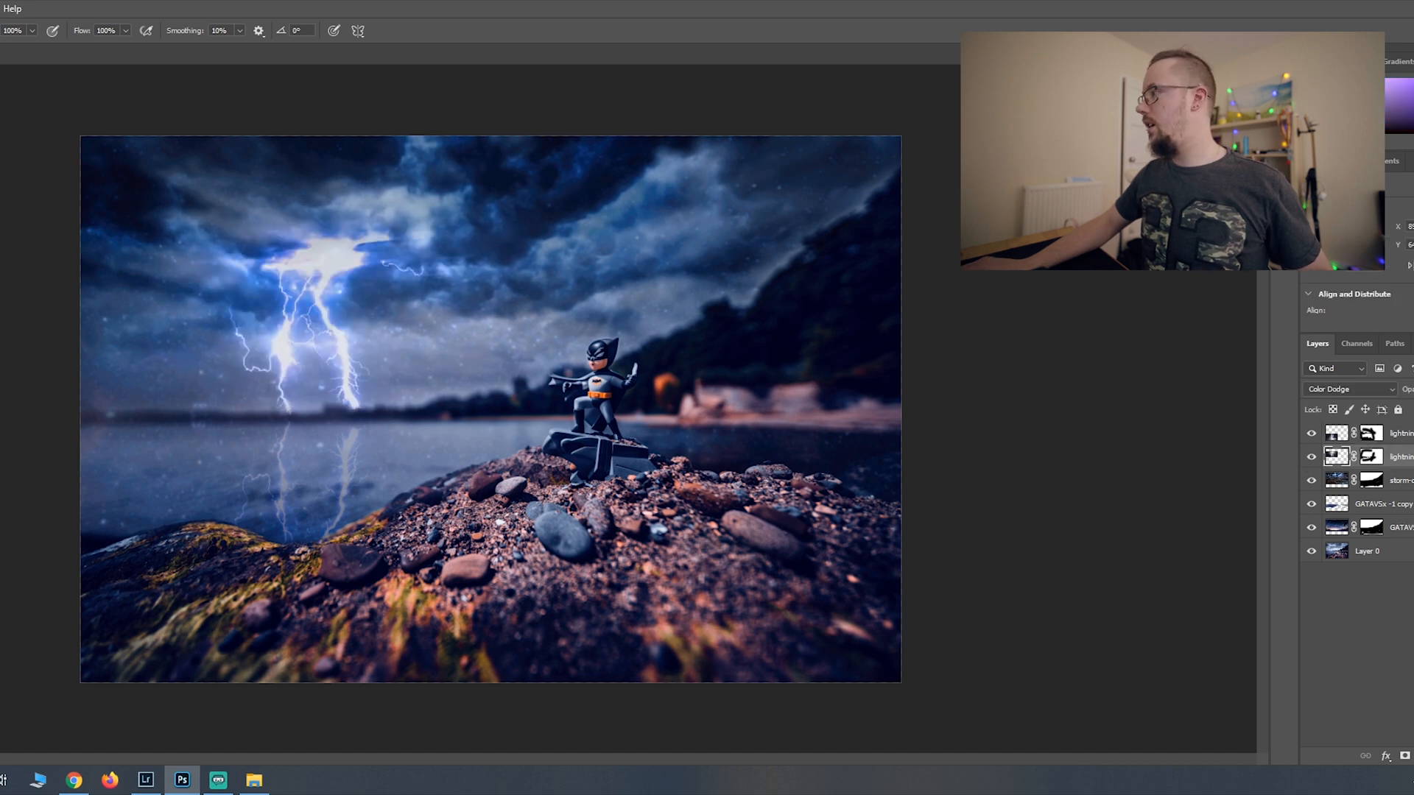
click(1, 8)
click(30, 23)
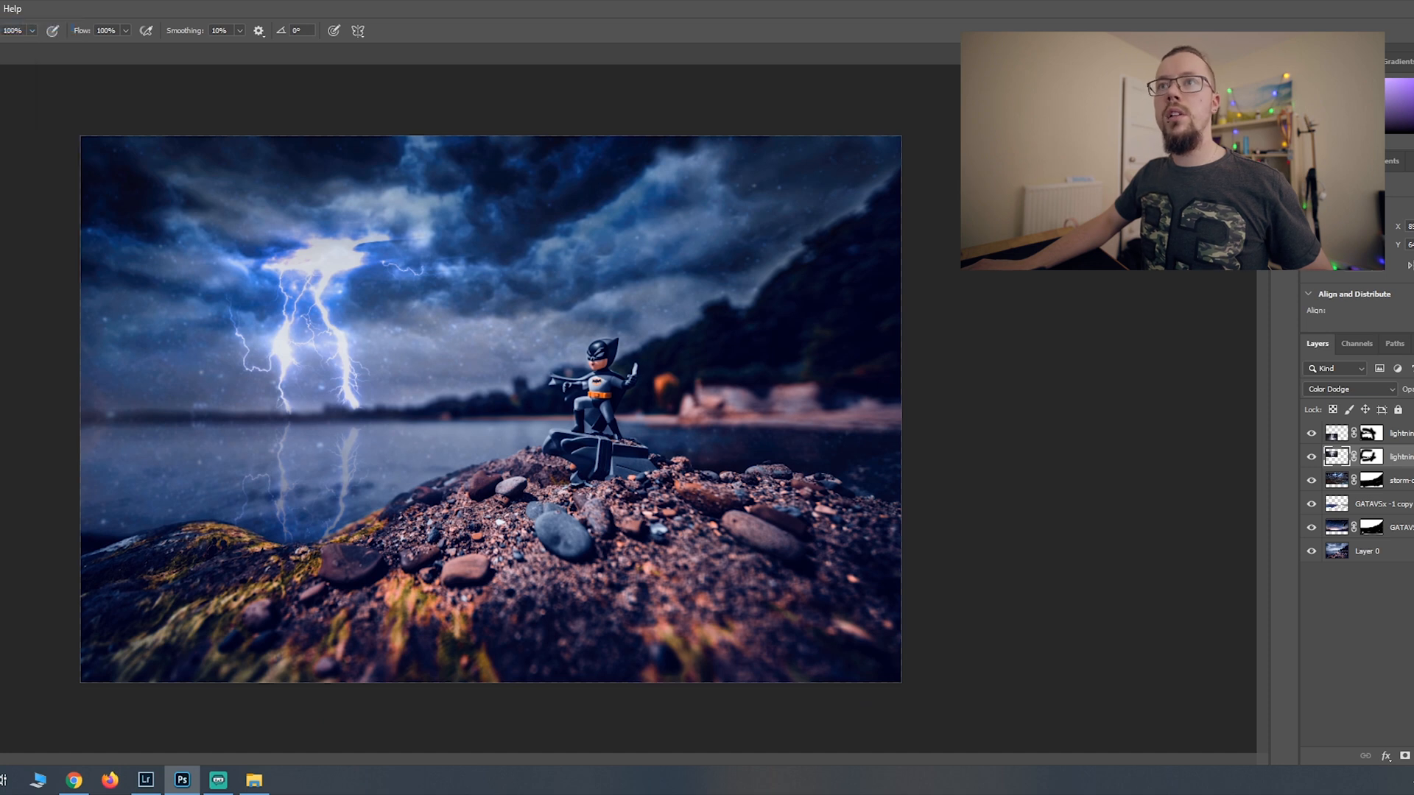
click(1, 8)
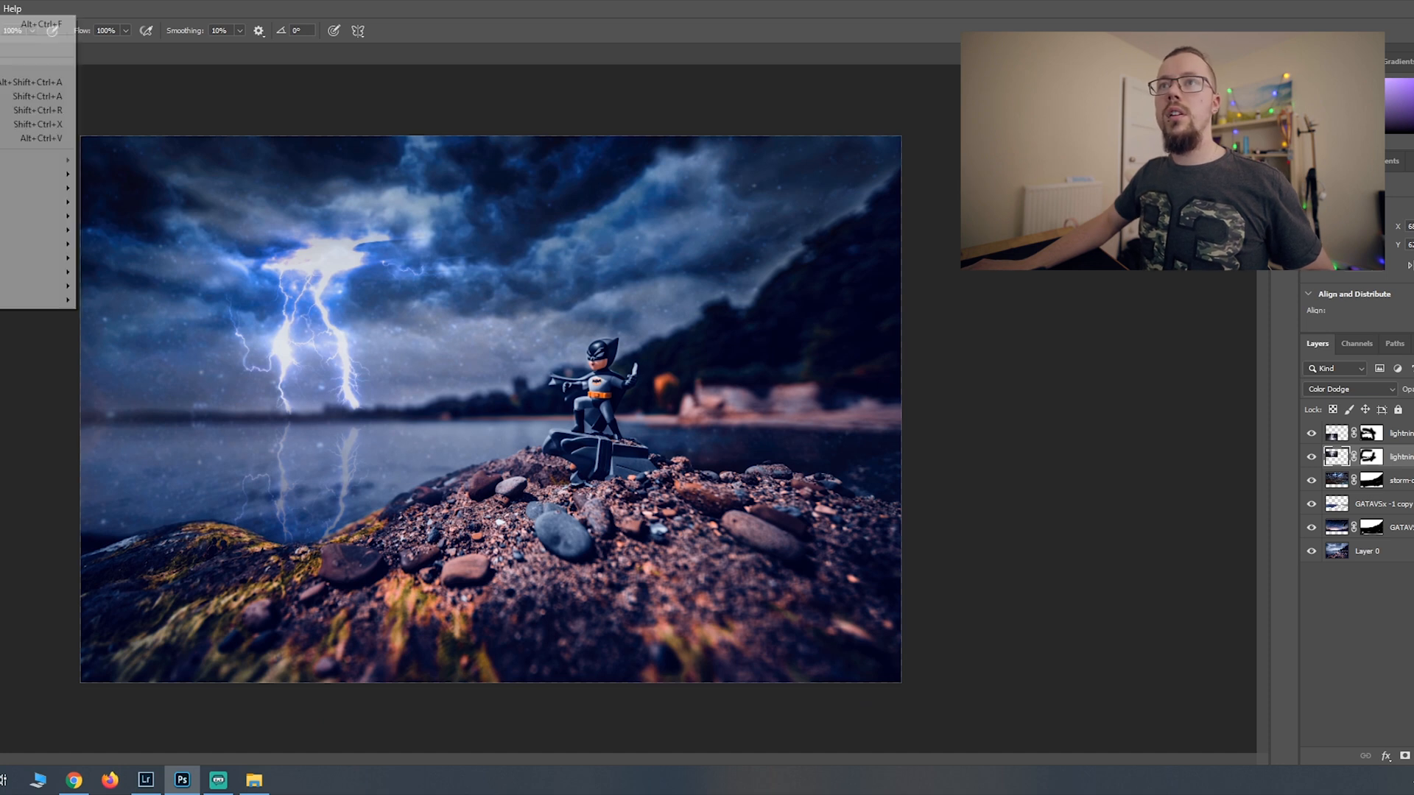
click(29, 23)
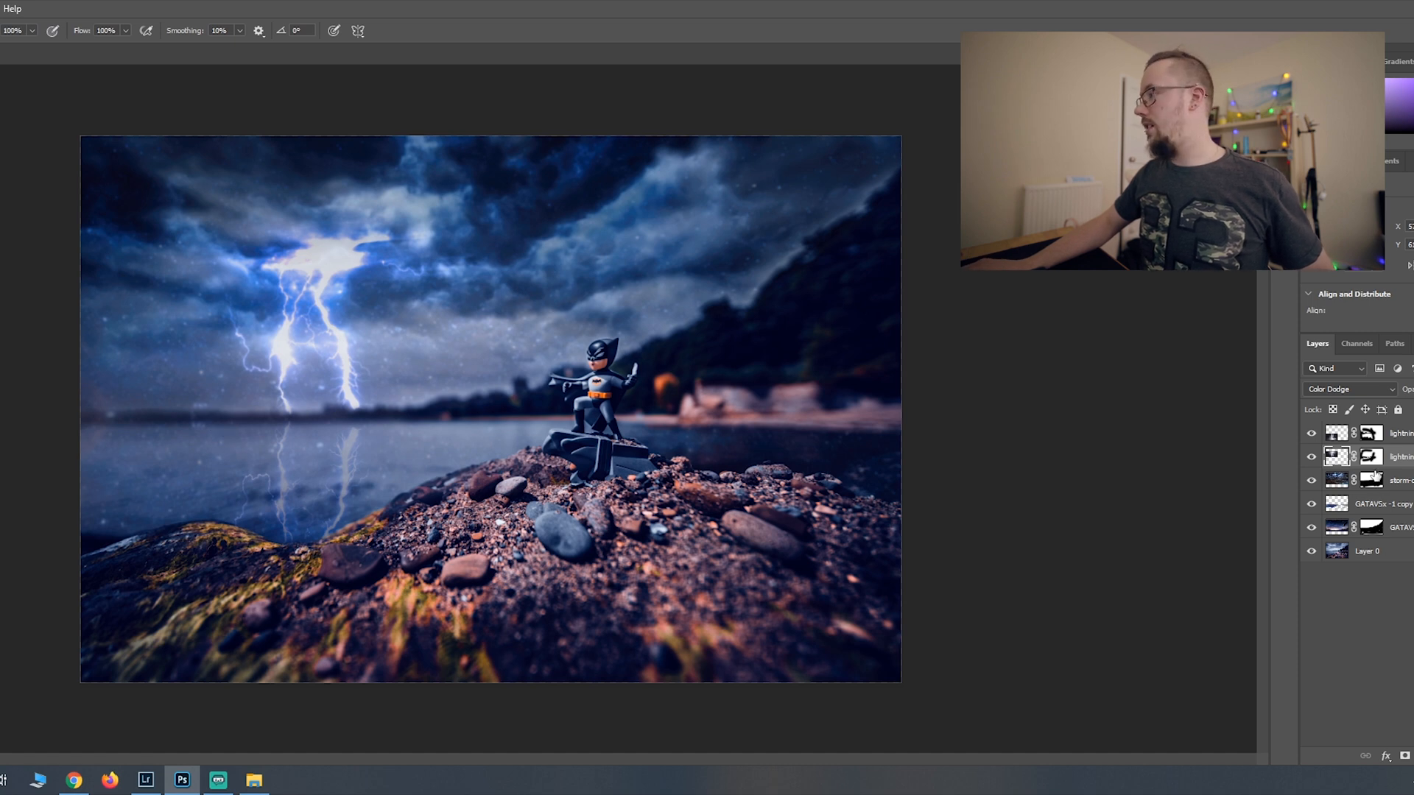
- Reapply the last-used filter several times to the mirrored lightning layer to soften the reflection in the water
click(1345, 435)
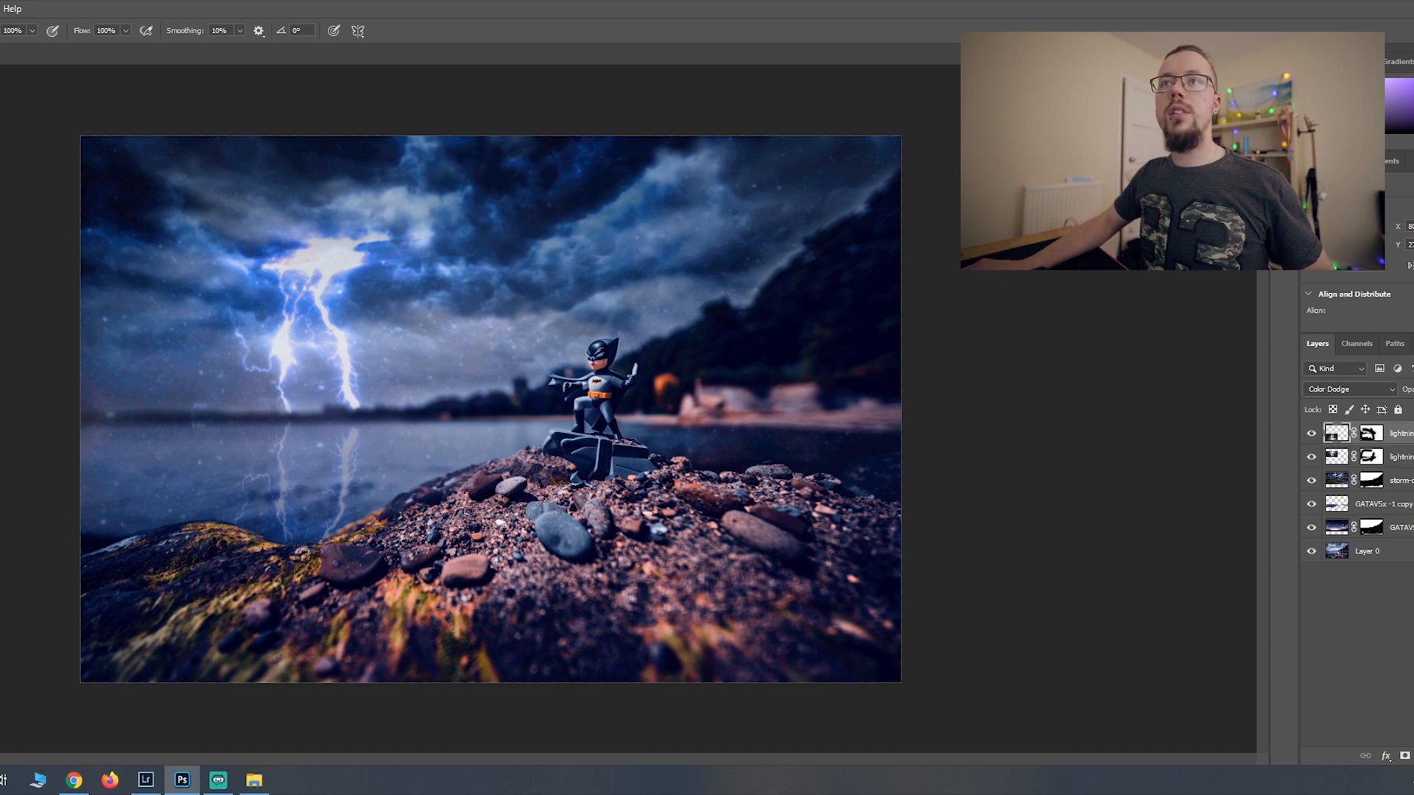
click(1, 8)
click(29, 23)
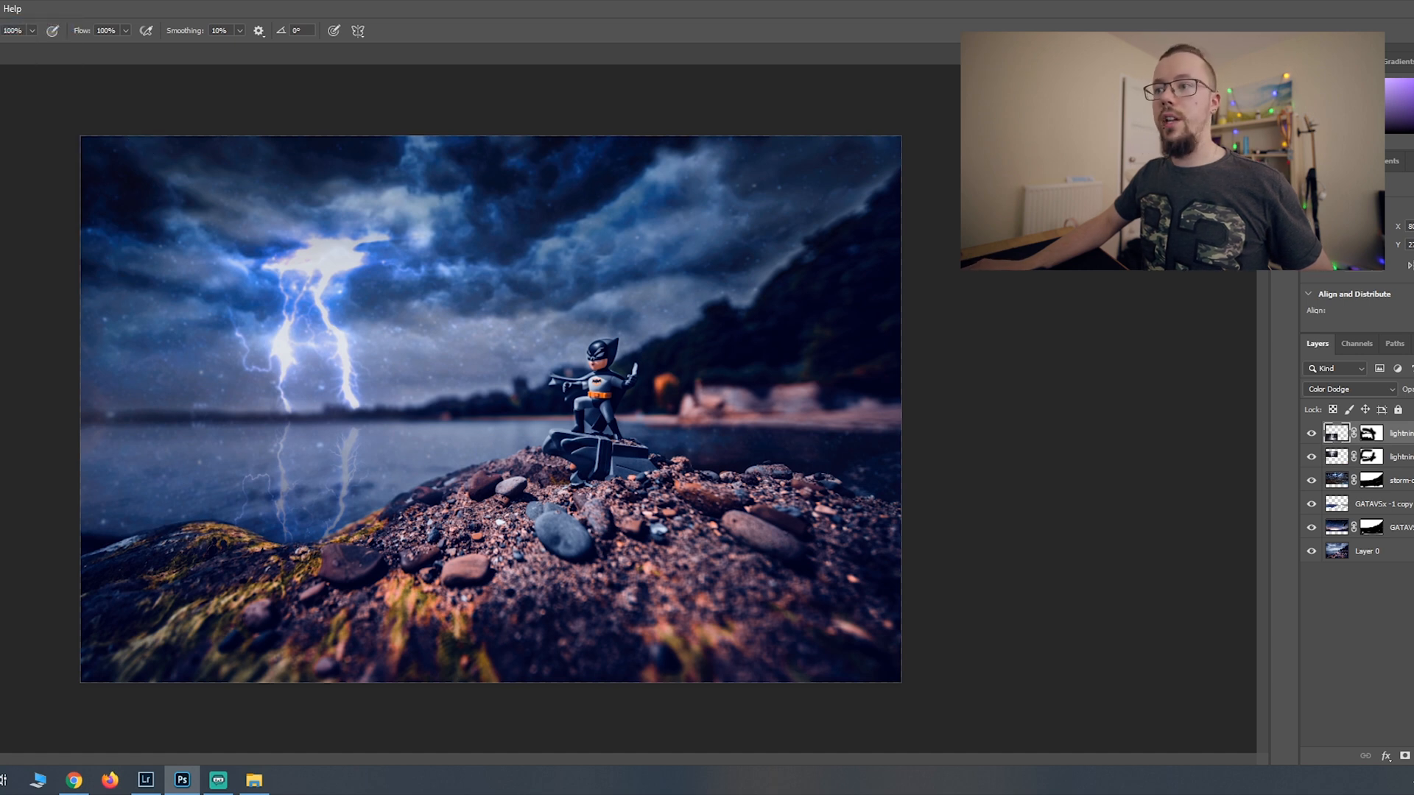
click(2, 8)
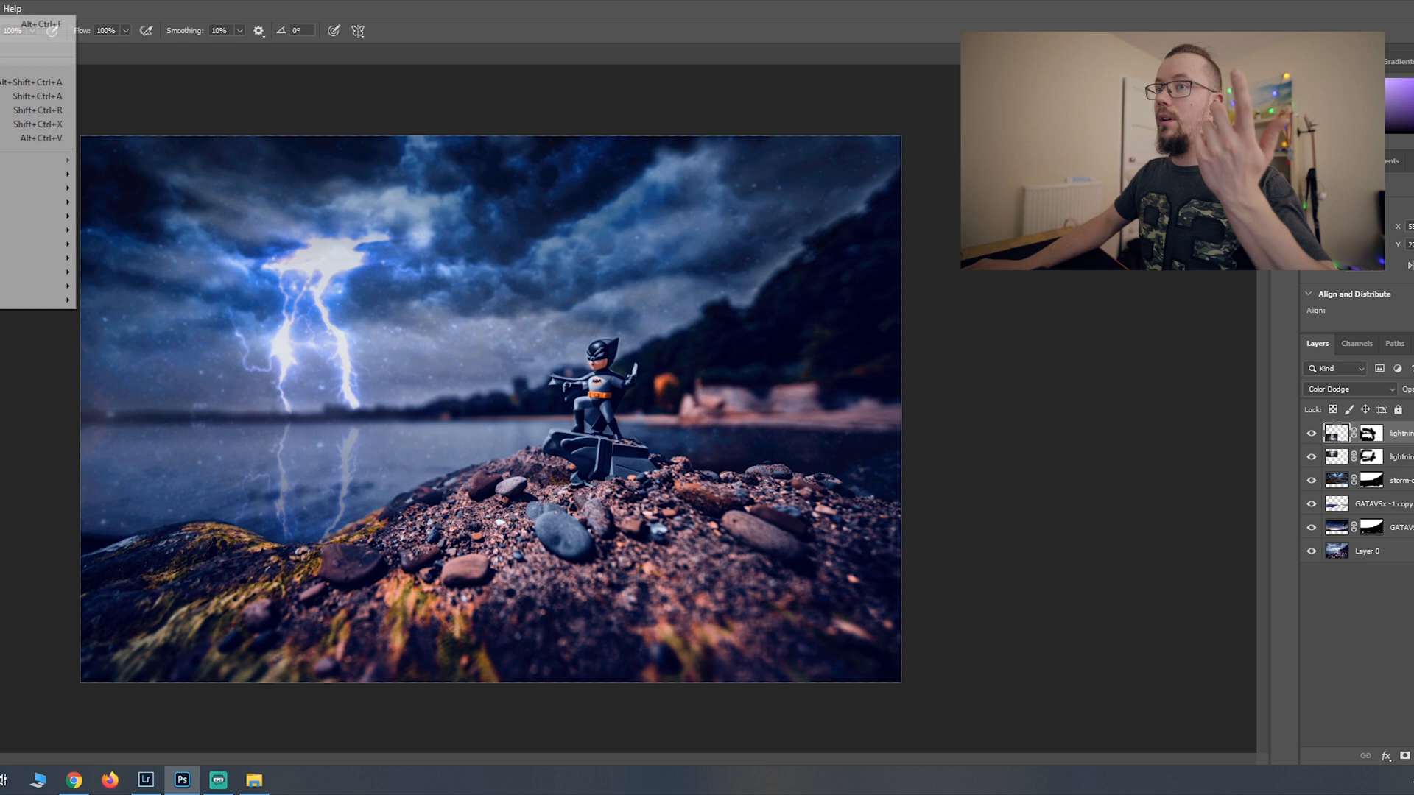
click(30, 23)
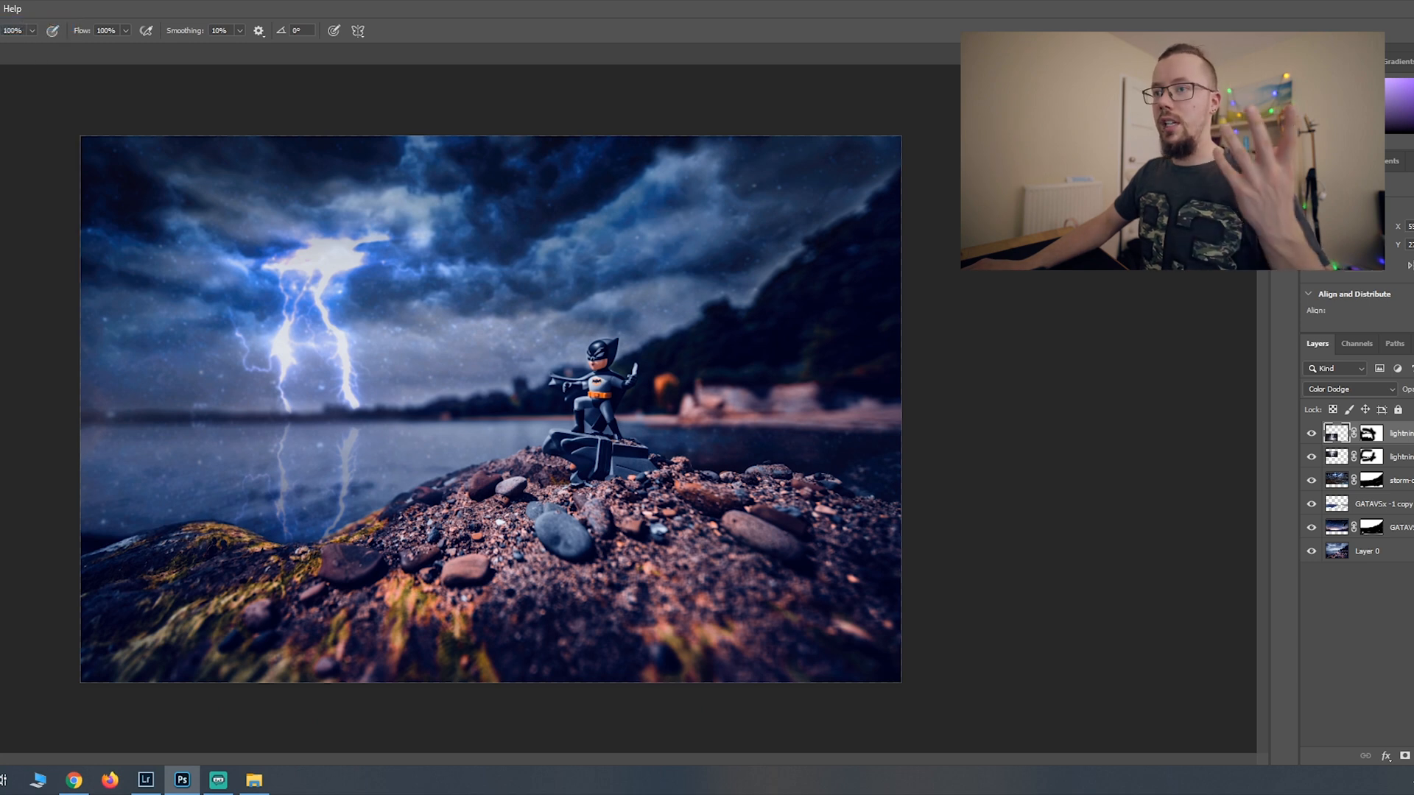
click(1, 9)
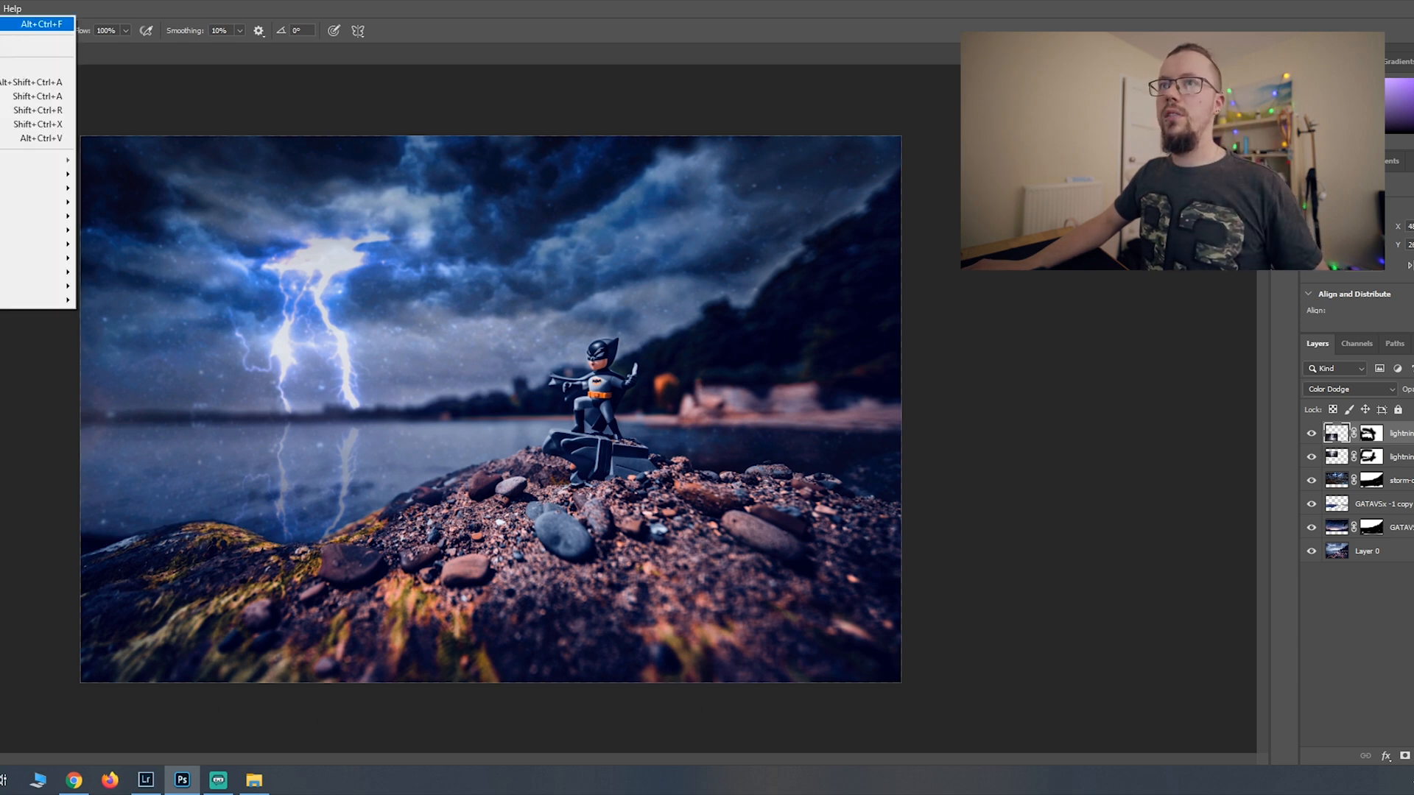
click(30, 23)
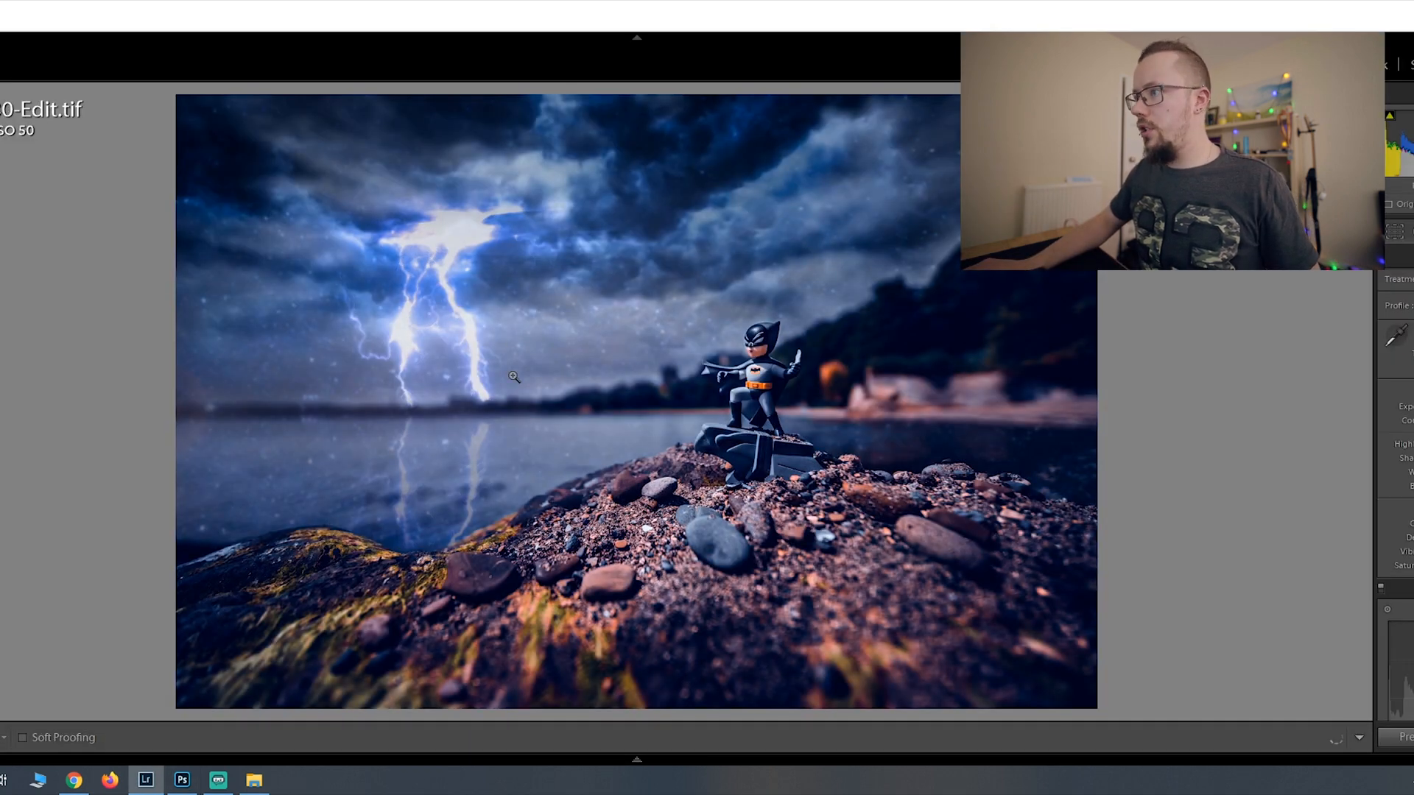
- In Lightroom, add a diagonal graduated filter across the edited photo to darken the rocky foreground from the lower-right corner
key(m)
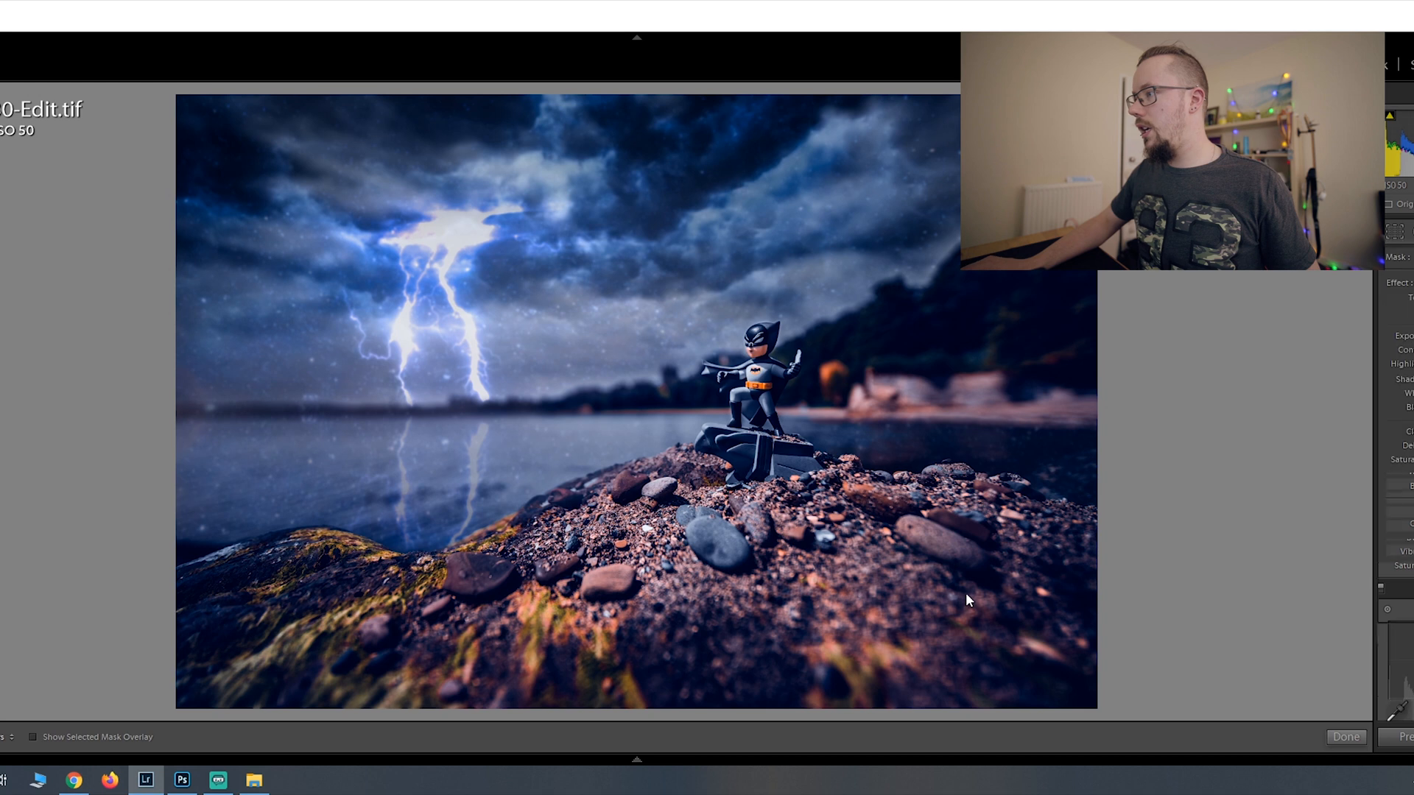
drag(907, 714, 586, 57)
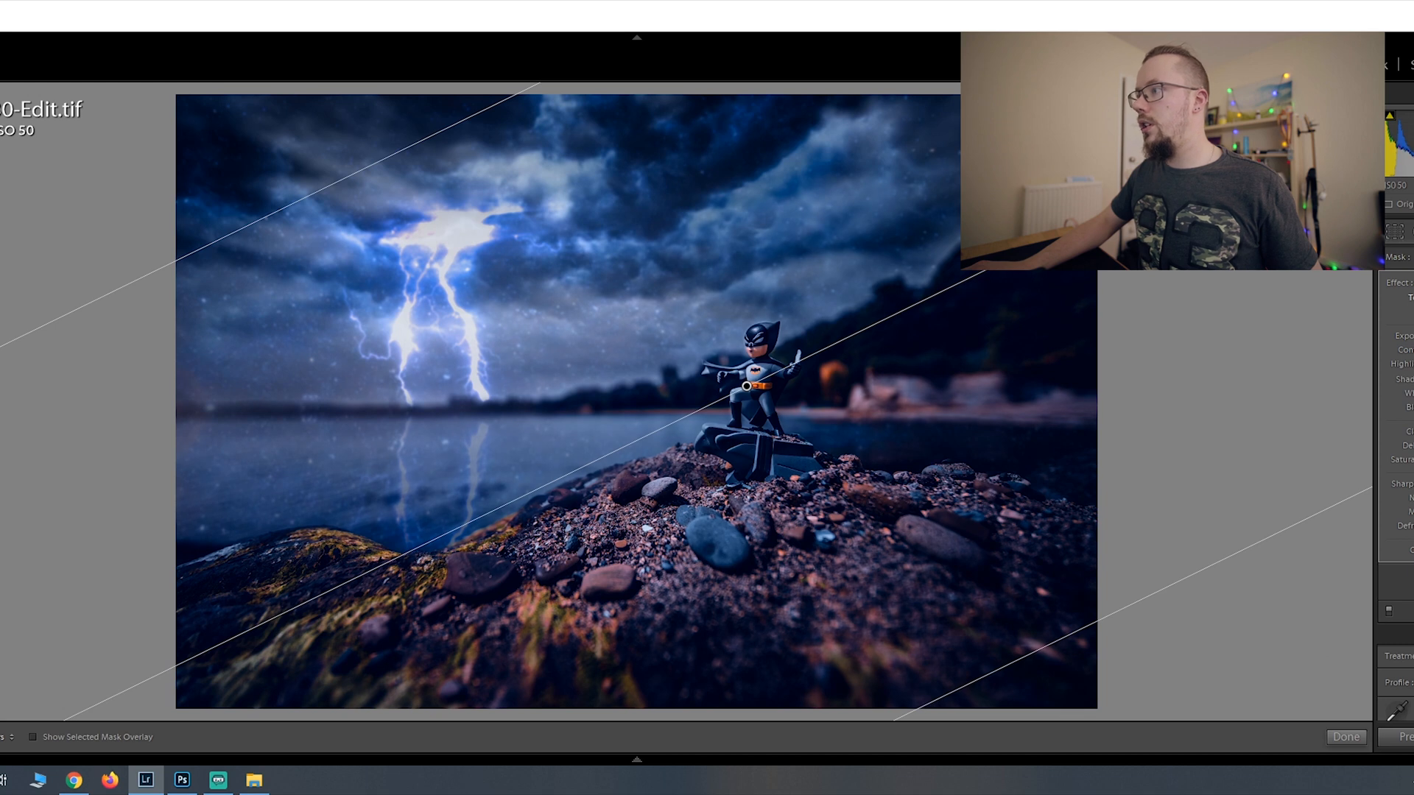
click(1347, 738)
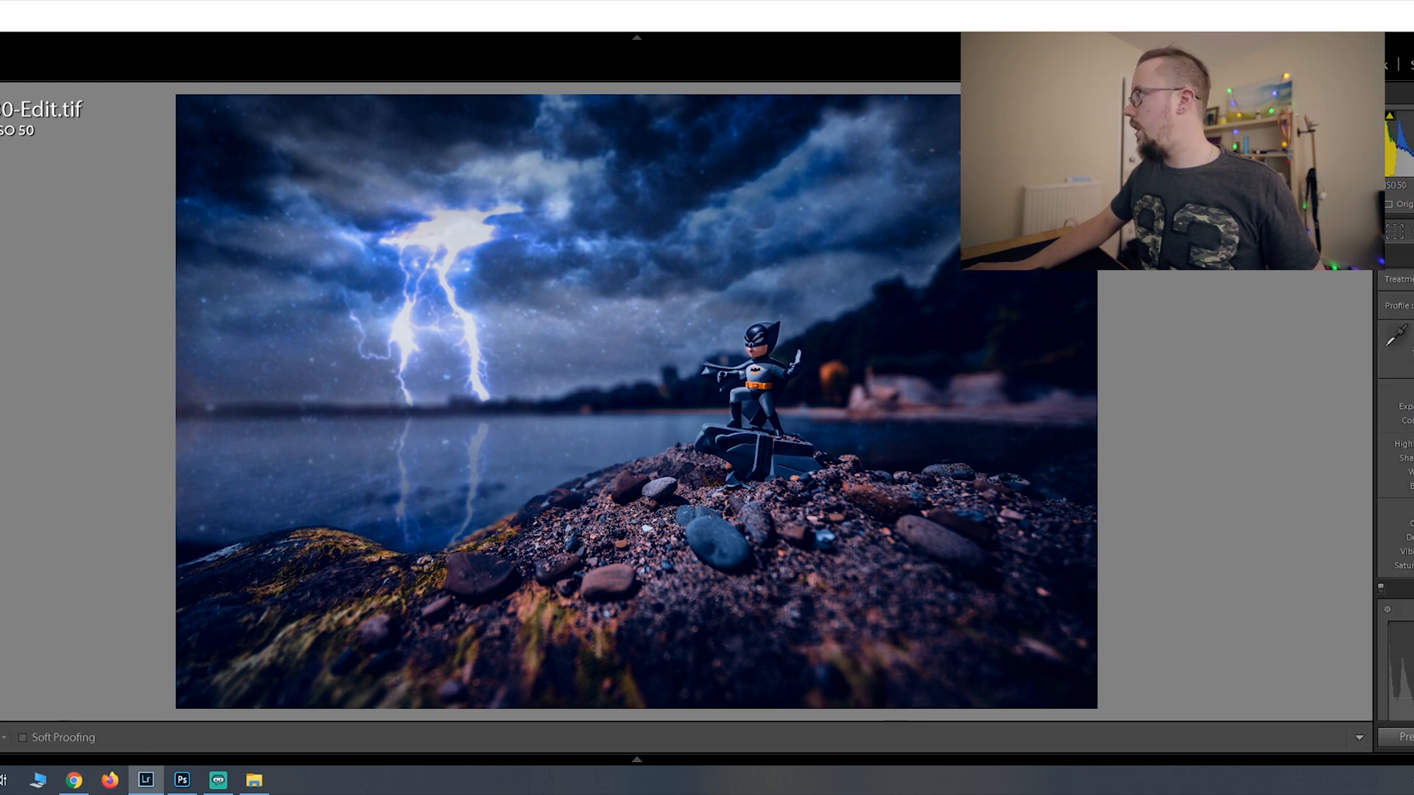
- Paint an adjustment brush mask over the bright rocks and beach on the far shore and lower its exposure
key(k)
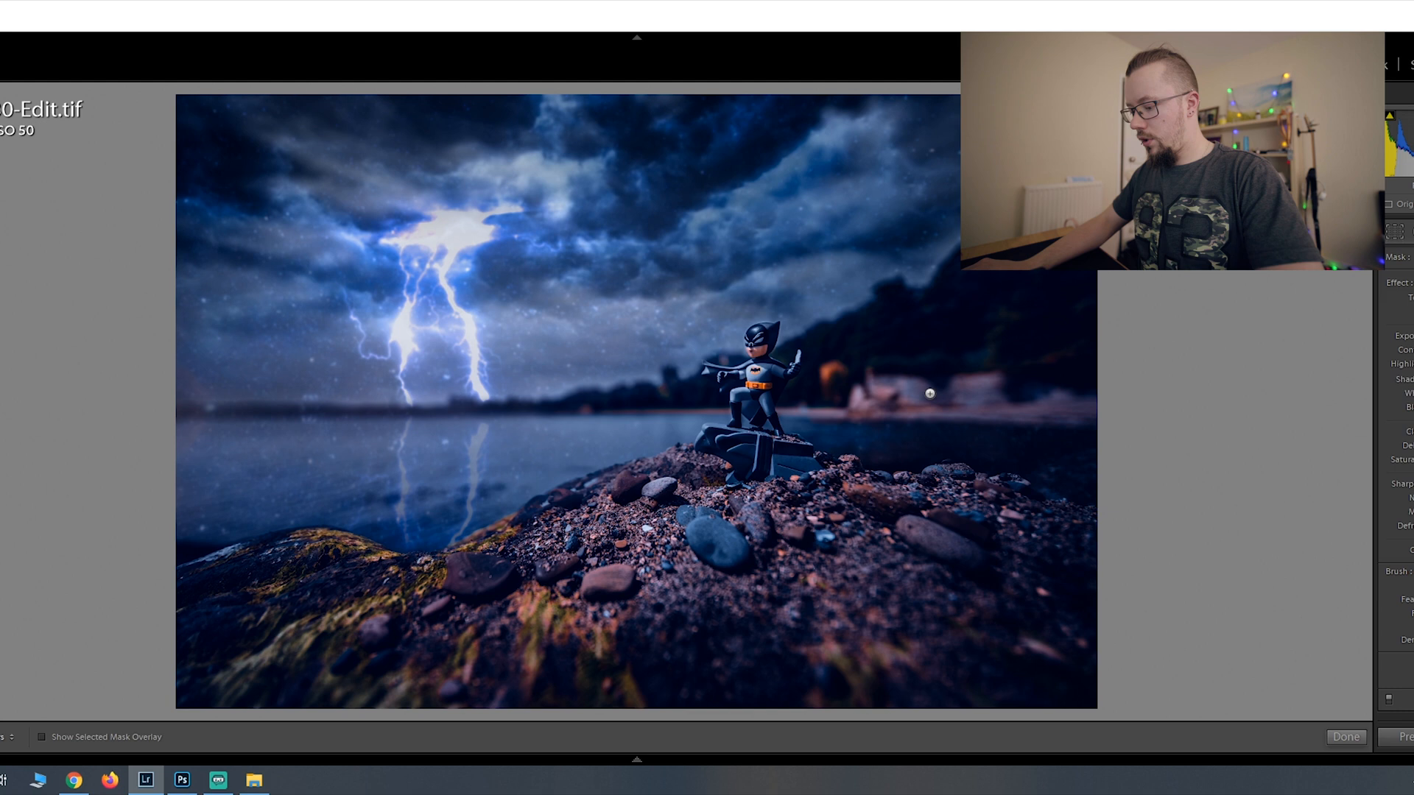
mouse_move(1011, 405)
mouse_down()
mouse_move(1041, 400)
mouse_move(940, 395)
mouse_move(1073, 394)
mouse_move(923, 403)
mouse_move(829, 379)
mouse_move(792, 412)
mouse_move(911, 420)
mouse_up()
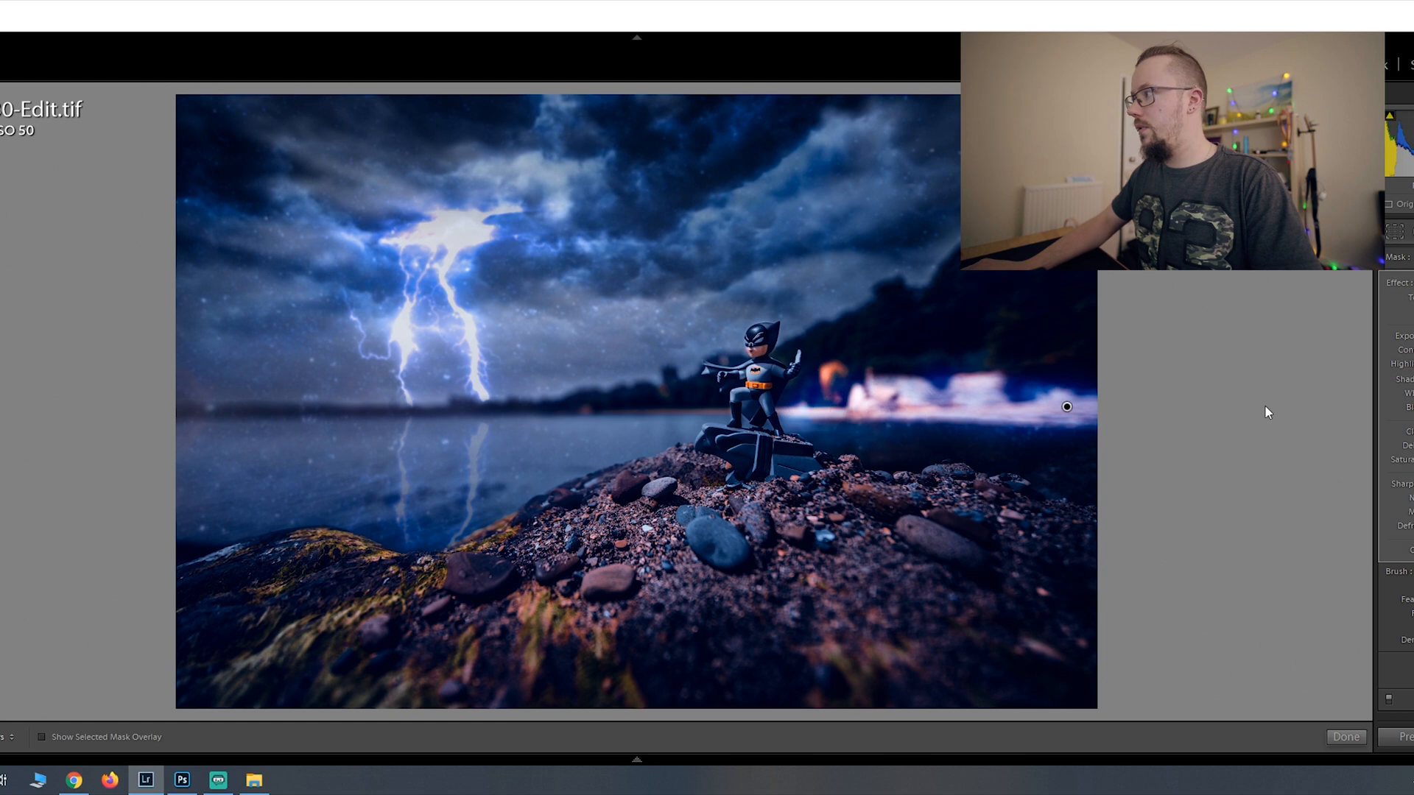
click(1413, 336)
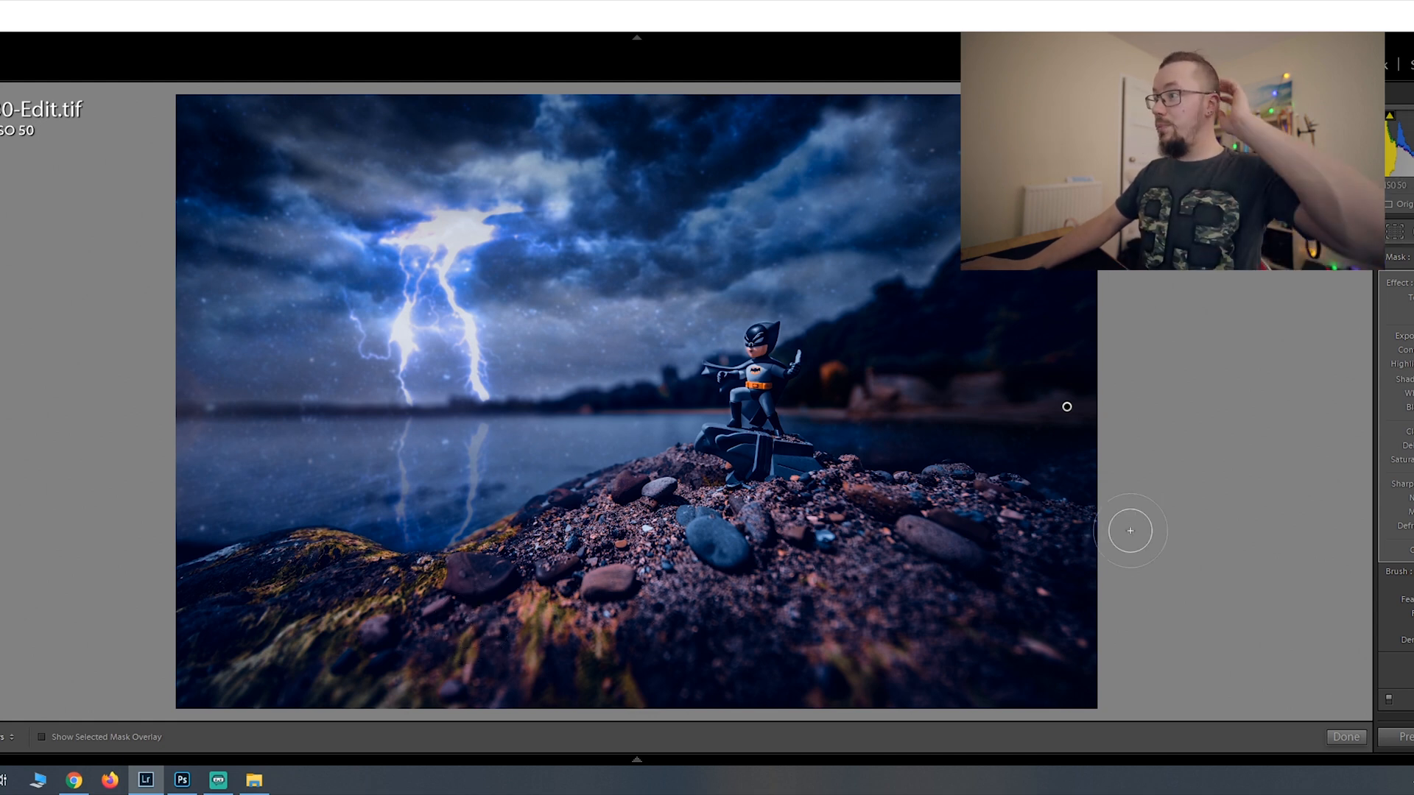
click(1346, 736)
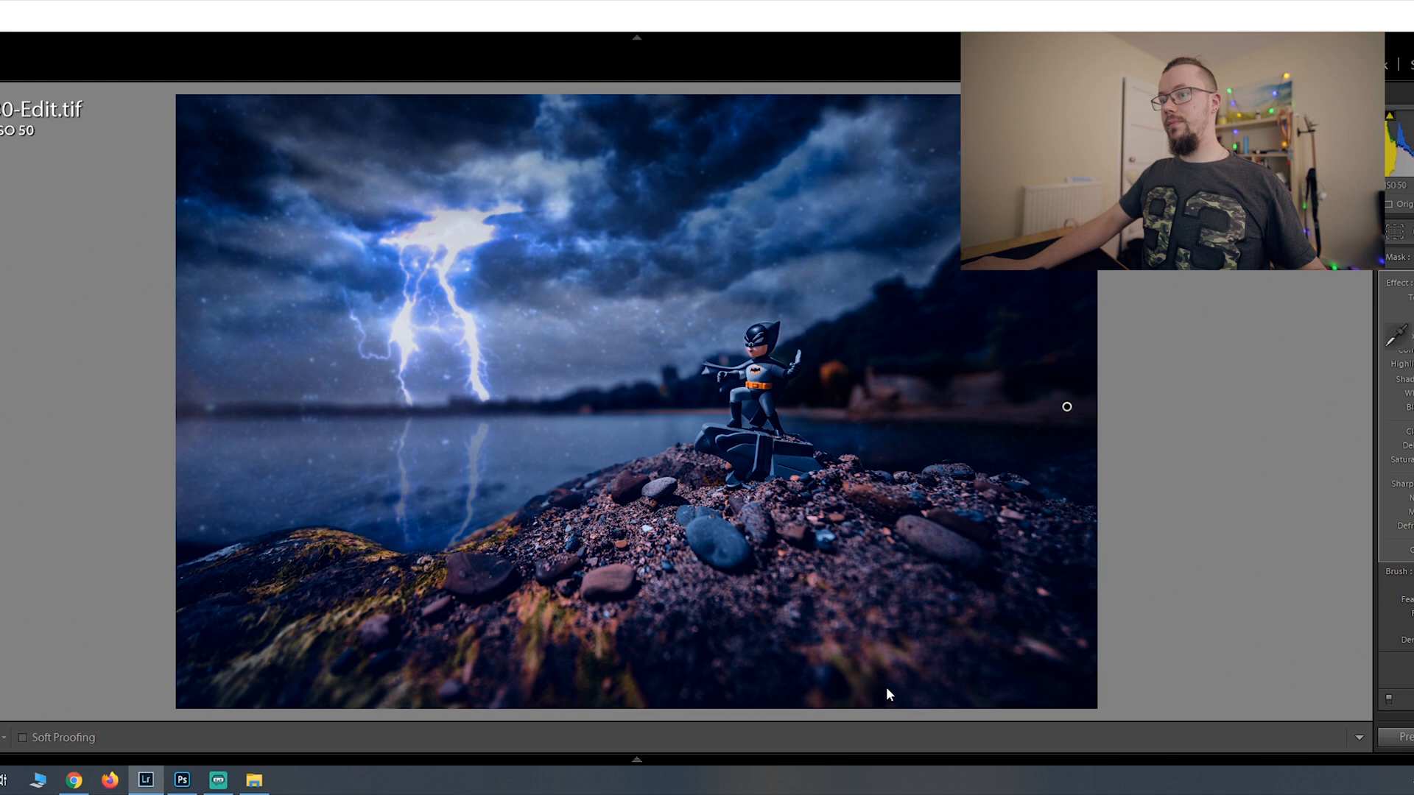
- Show the filmstrip and compare the finished RSP06630-Edit.tif with RSP06631-Edit.tif and the source photo RSP06630.ARW
click(89, 754)
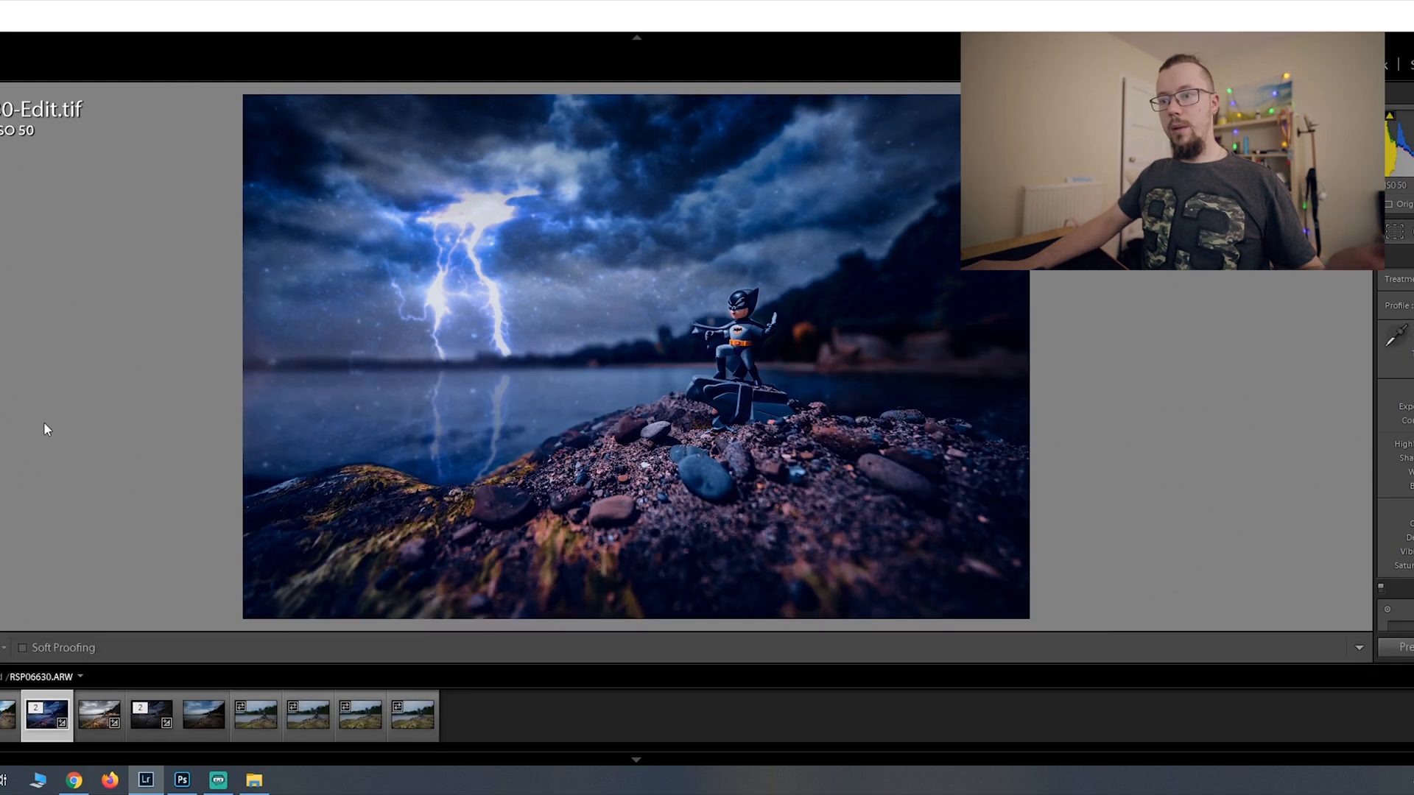
click(146, 717)
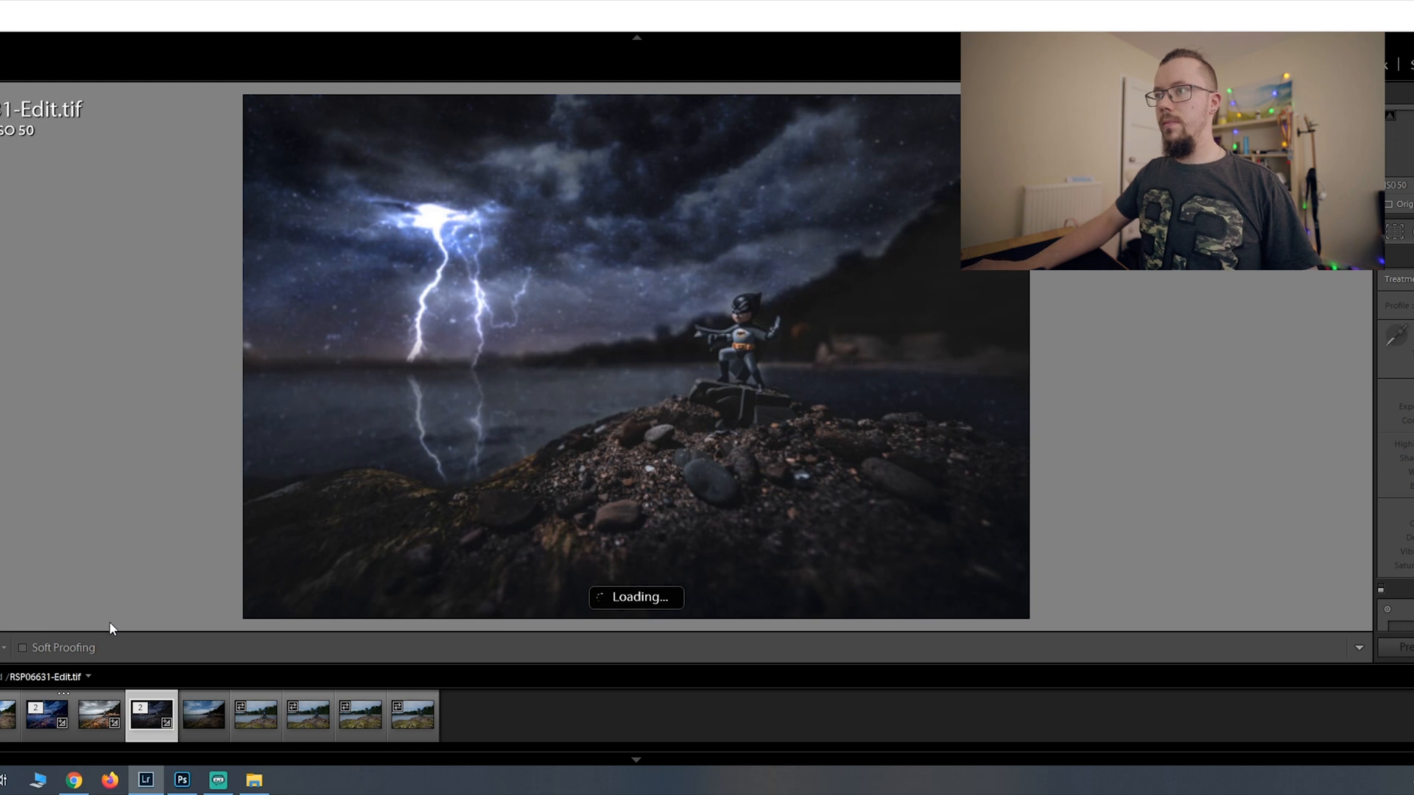
click(46, 720)
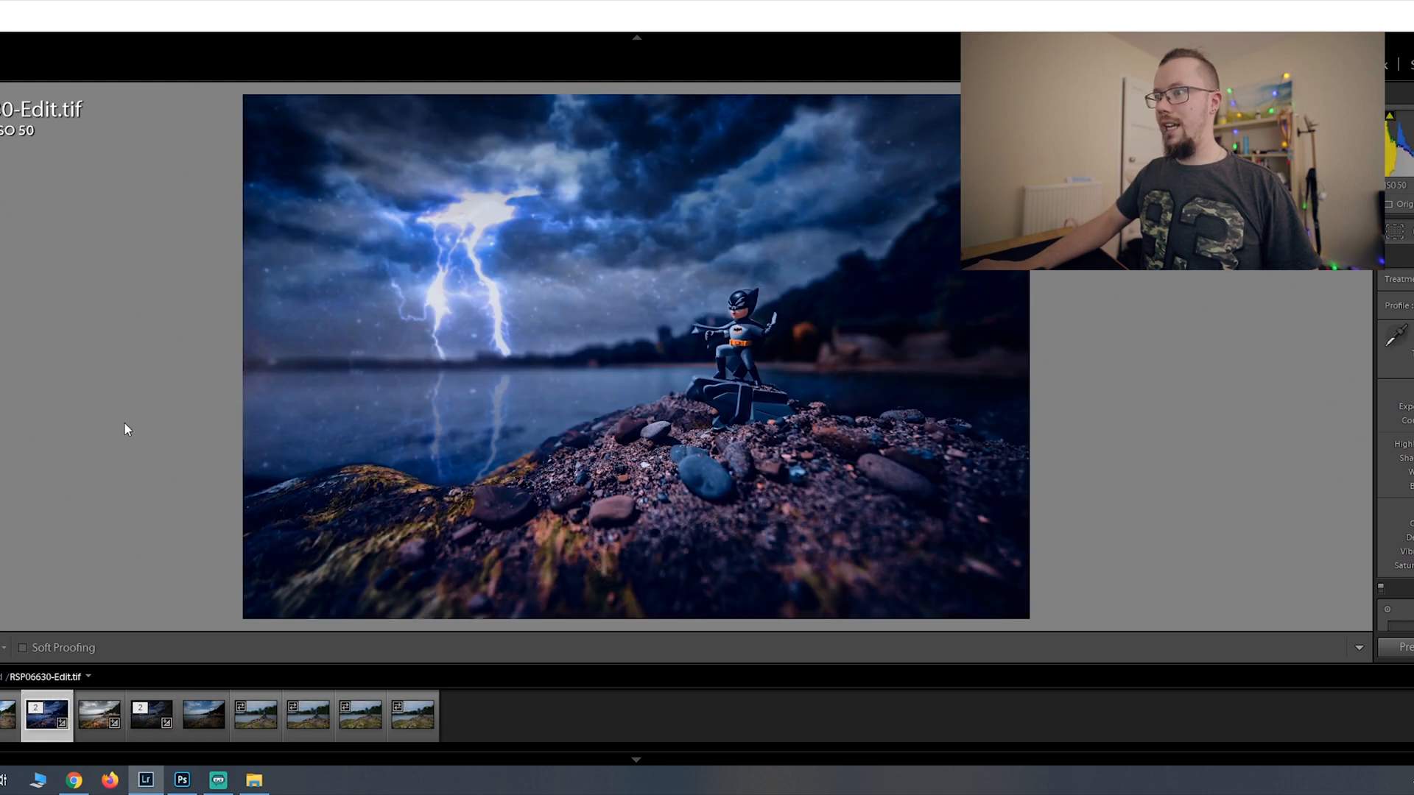
click(91, 728)
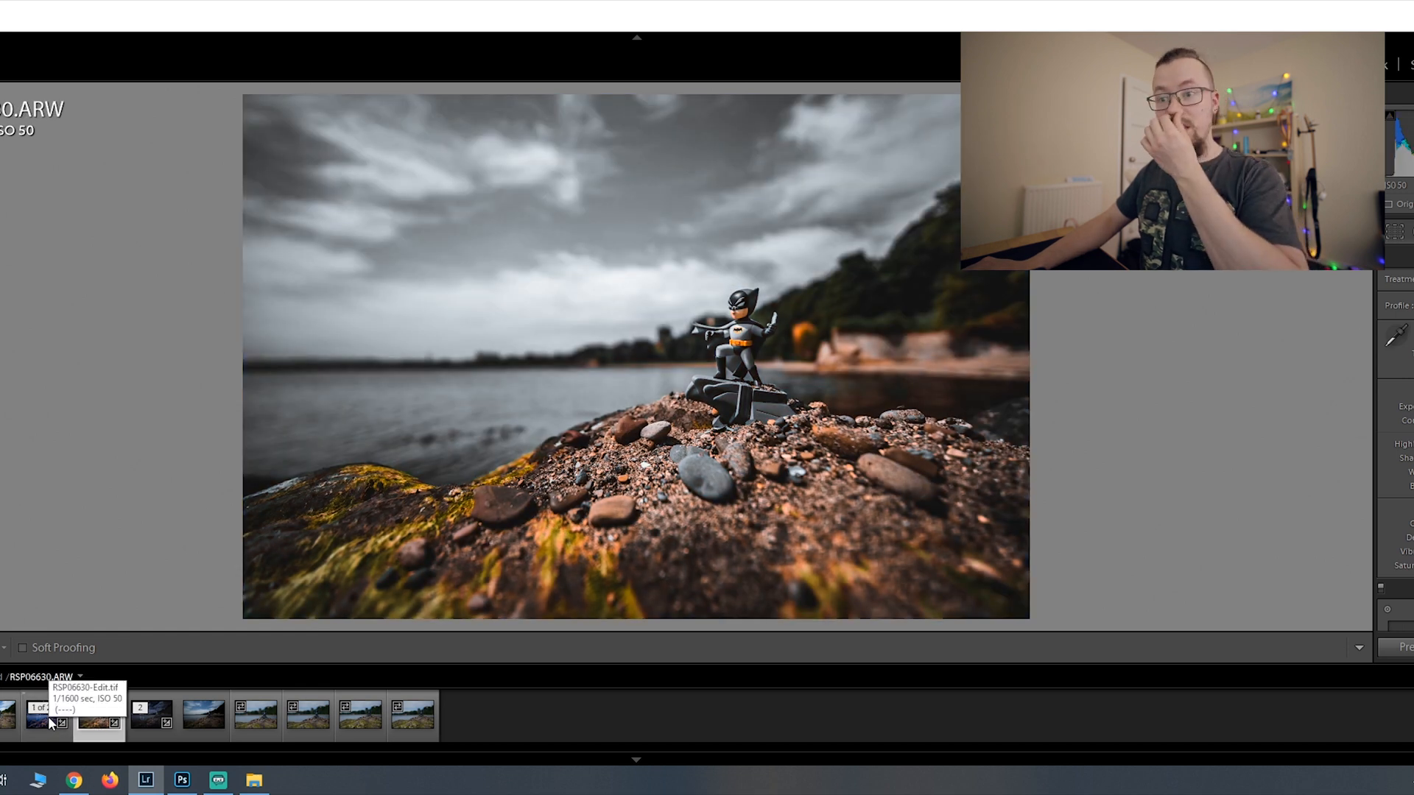
click(49, 718)
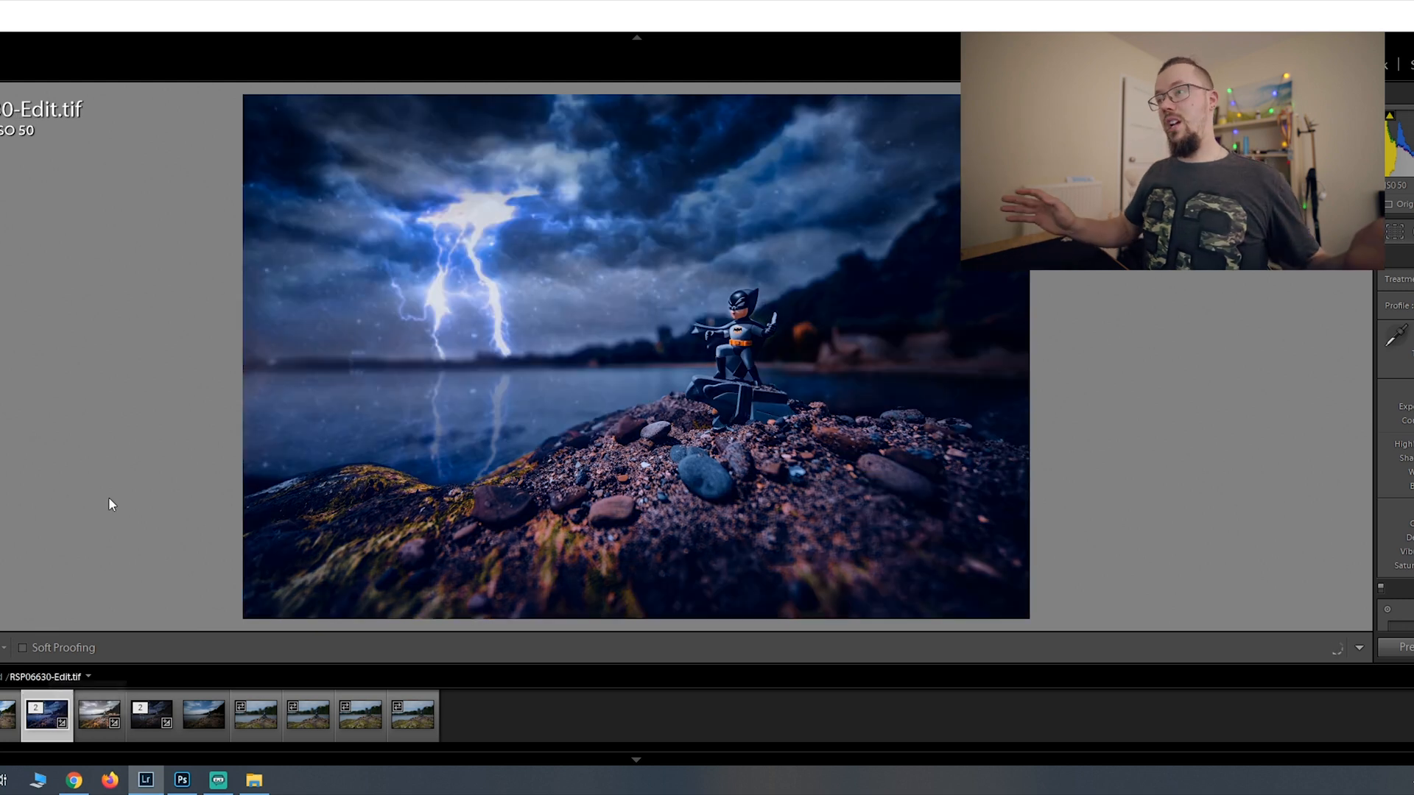